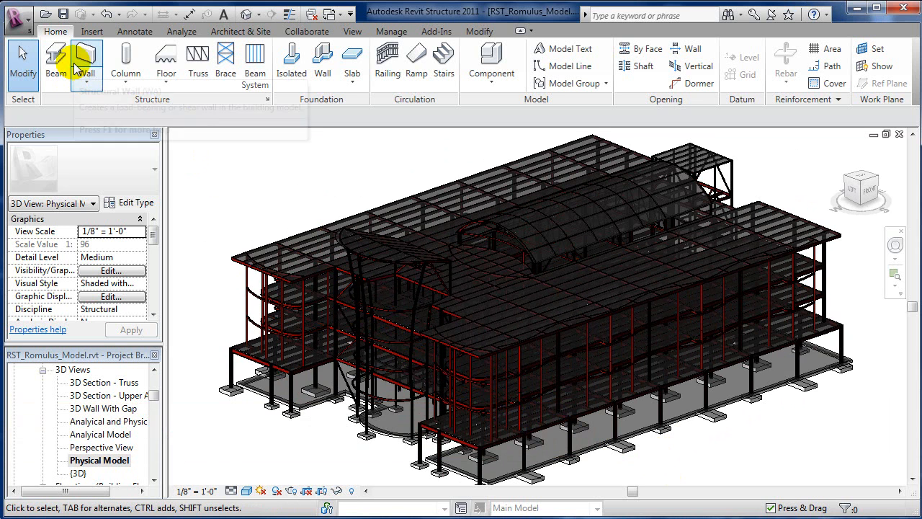
pyautogui.click(88, 34)
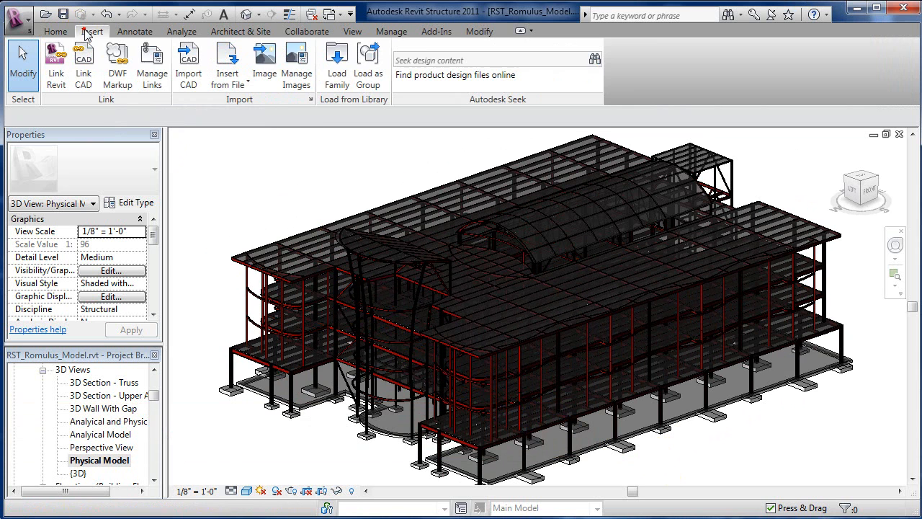
pyautogui.click(132, 33)
pyautogui.click(180, 32)
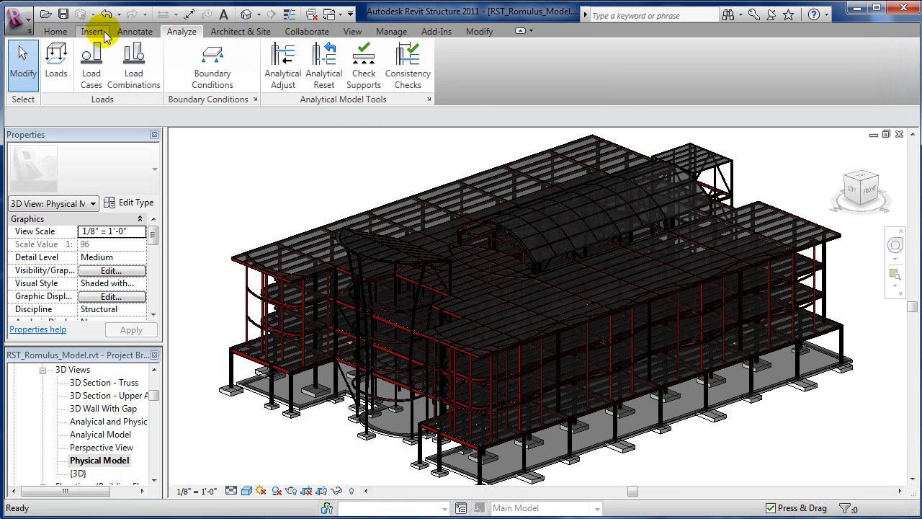
pyautogui.click(92, 32)
pyautogui.click(55, 31)
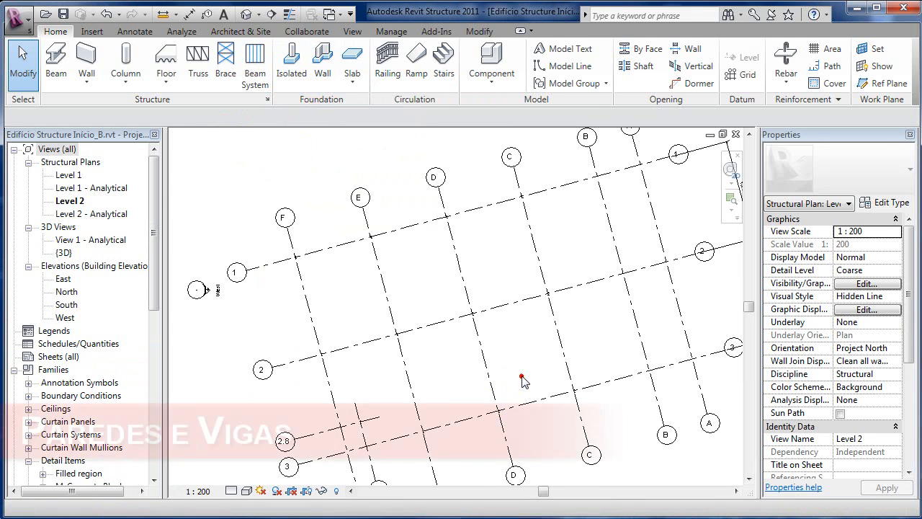
# Draw a chained structural wall from about 7.08 m inside grid 1, between grids C and B, perpendicular to grid 1, then along it to grid A
pyautogui.moveTo(607, 288); pyautogui.dragTo(478, 329, button='middle')
pyautogui.scroll(4, 497, 357)
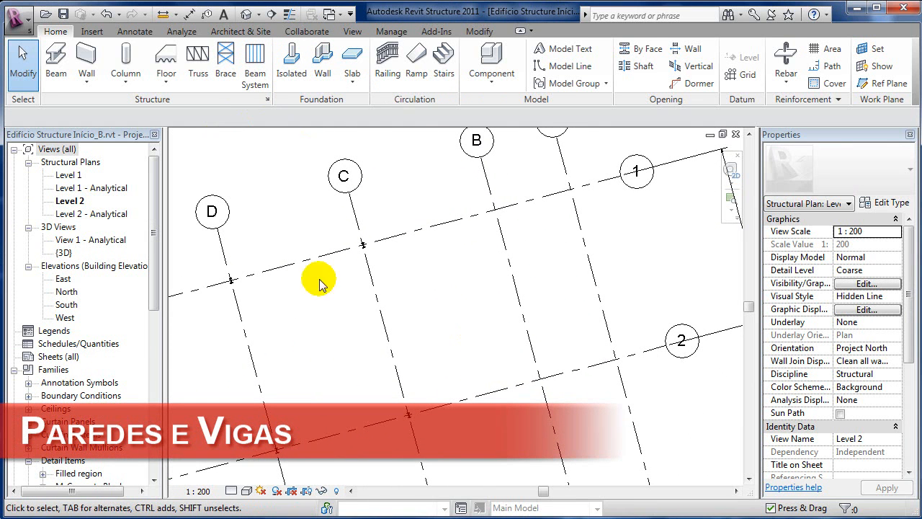
pyautogui.click(85, 55)
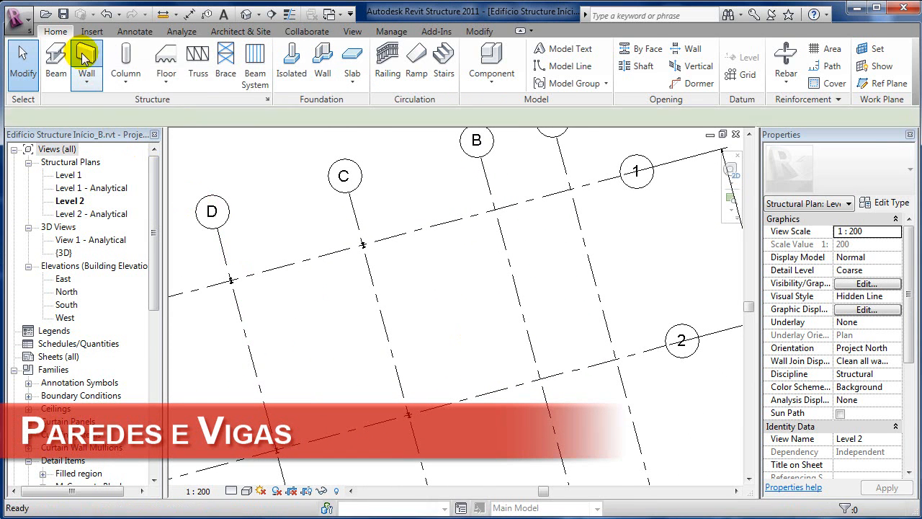
pyautogui.click(455, 315)
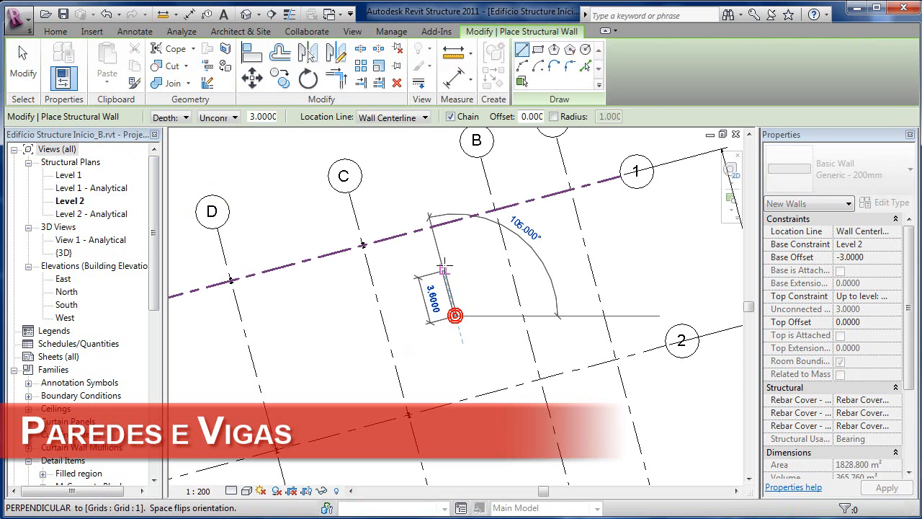
pyautogui.click(430, 225)
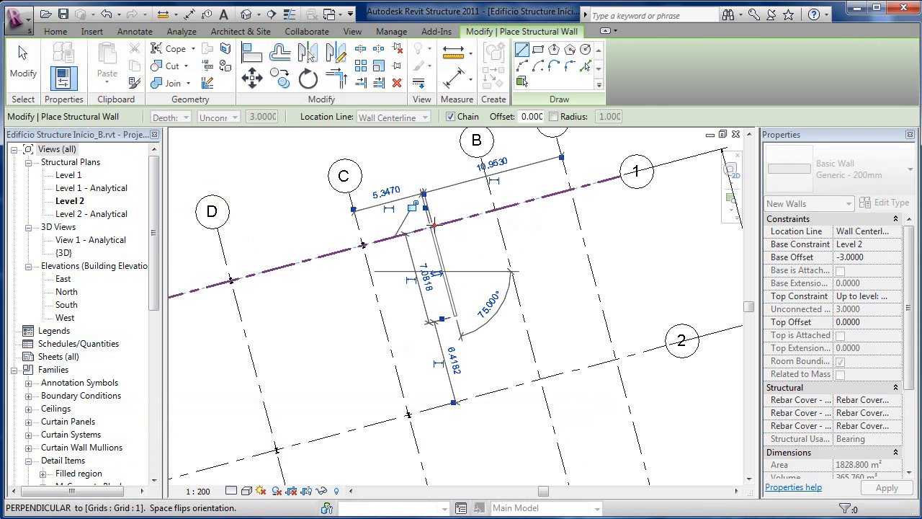
pyautogui.click(566, 190)
# Continue the wall chain along grid A to grid 3, over to grid B, back to grid 2, and about 5.05 m towards grid C, ending the chain
pyautogui.moveTo(593, 381); pyautogui.dragTo(572, 195, button='middle')
pyautogui.click(613, 338)
pyautogui.click(548, 356)
pyautogui.click(509, 201)
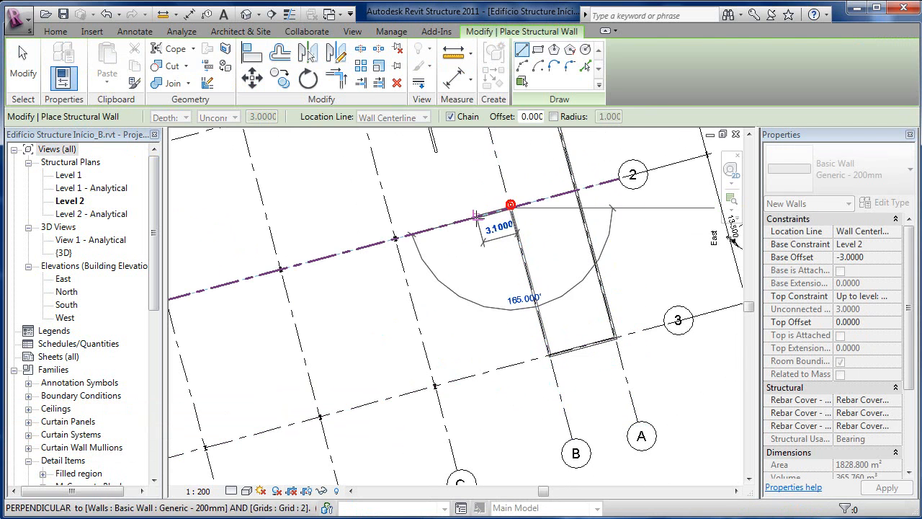
pyautogui.moveTo(509, 199); pyautogui.dragTo(509, 278, button='middle')
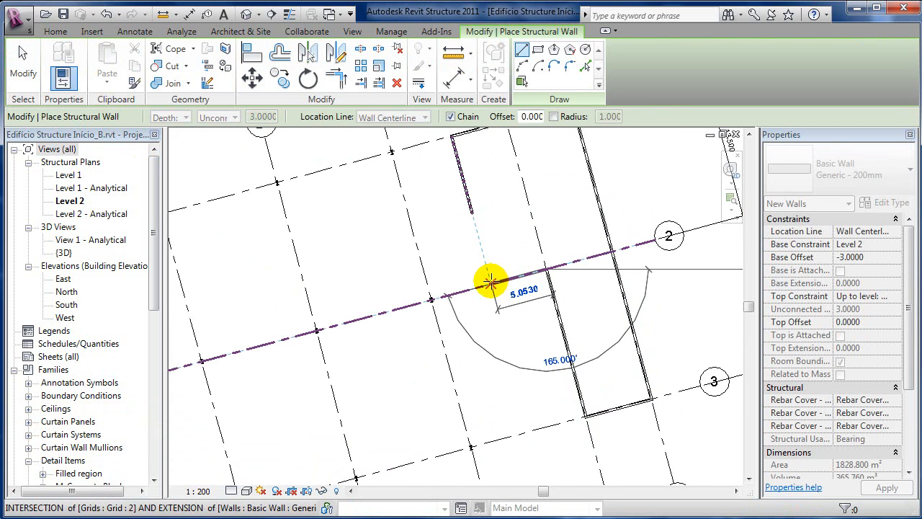
pyautogui.click(490, 283)
pyautogui.rightClick(451, 238)
pyautogui.click(502, 252)
# Start placing a structural column using the M_Concrete-Rectangular-Column 300 x 450mm type
pyautogui.scroll(1, 502, 251)
pyautogui.moveTo(515, 268); pyautogui.dragTo(439, 387, button='middle')
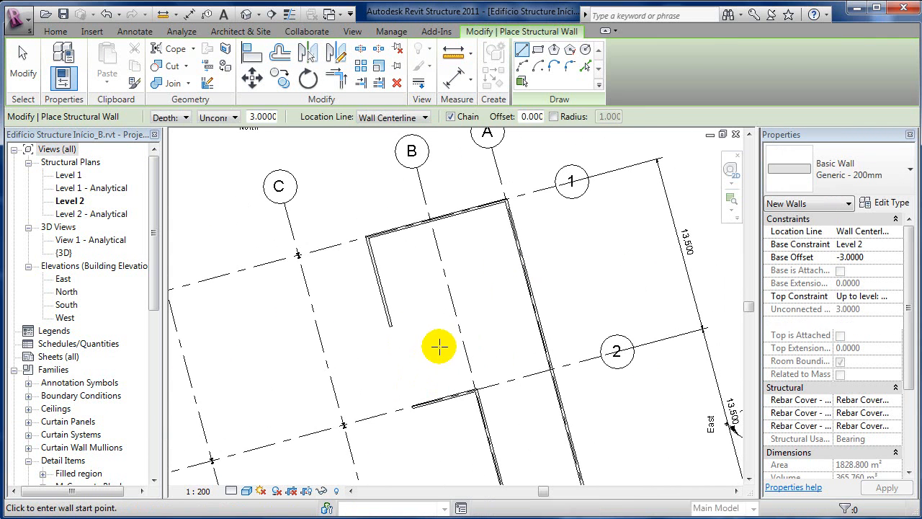
pyautogui.moveTo(439, 346); pyautogui.dragTo(434, 301, button='middle')
pyautogui.scroll(2, 454, 326)
pyautogui.moveTo(452, 348); pyautogui.dragTo(462, 434, button='middle')
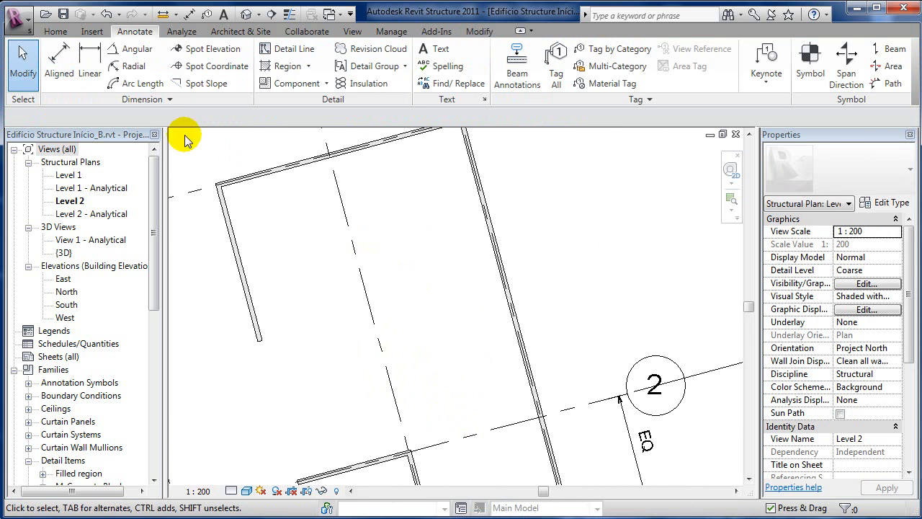
pyautogui.click(56, 31)
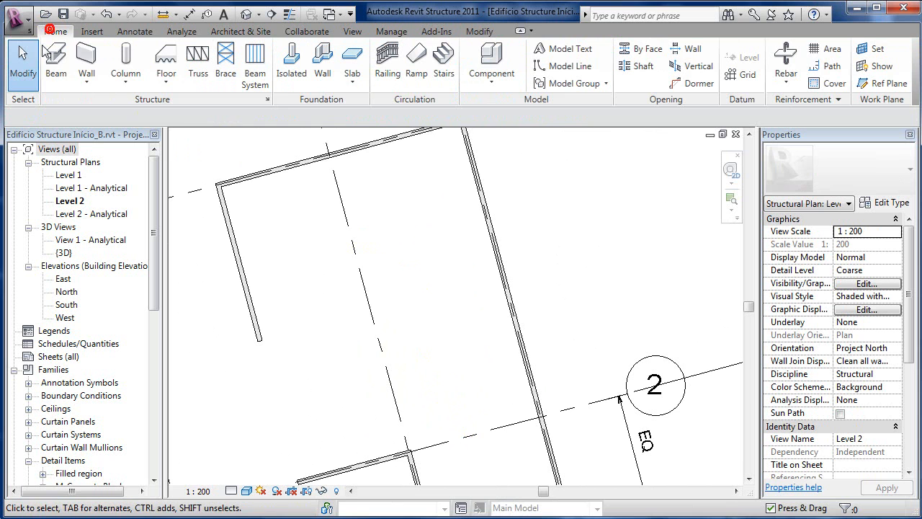
pyautogui.click(122, 78)
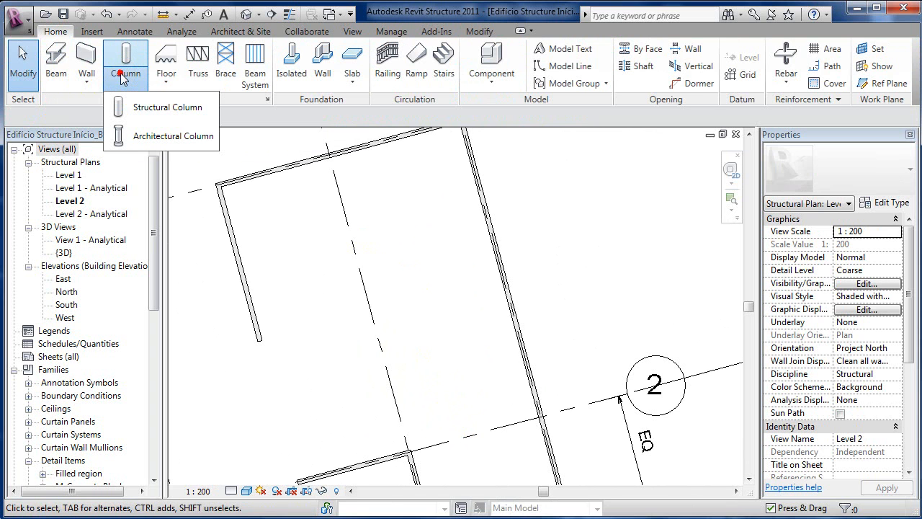
pyautogui.click(147, 109)
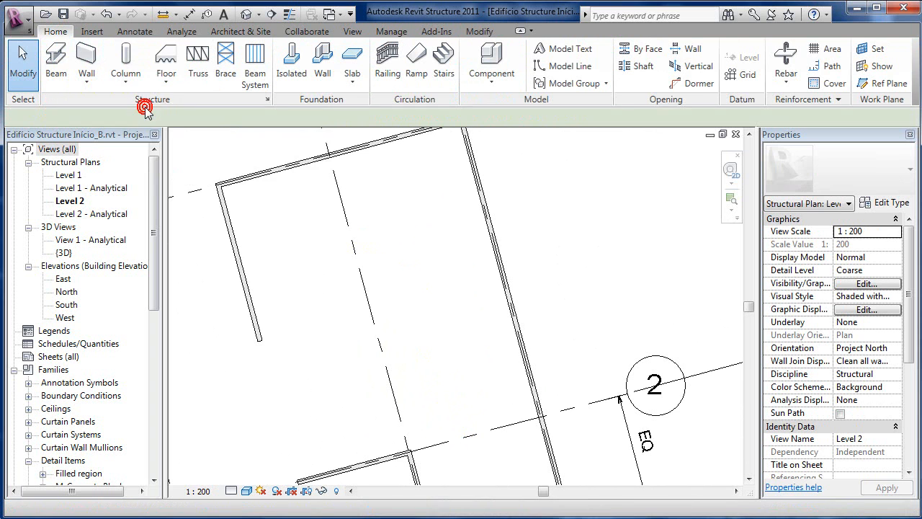
pyautogui.click(909, 170)
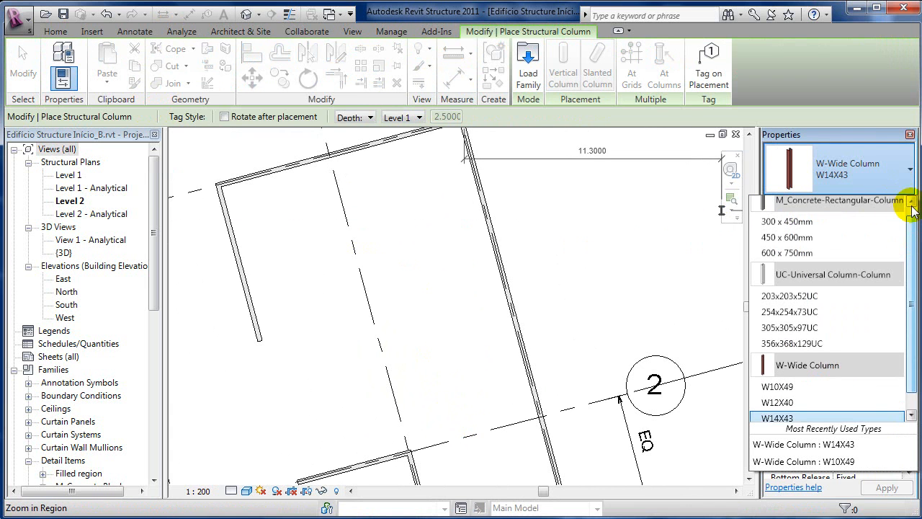
pyautogui.click(912, 204)
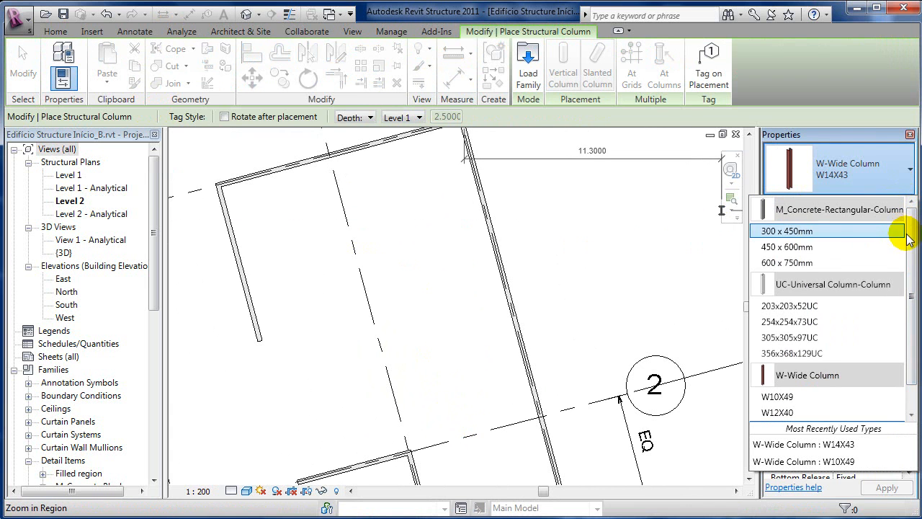
pyautogui.click(807, 231)
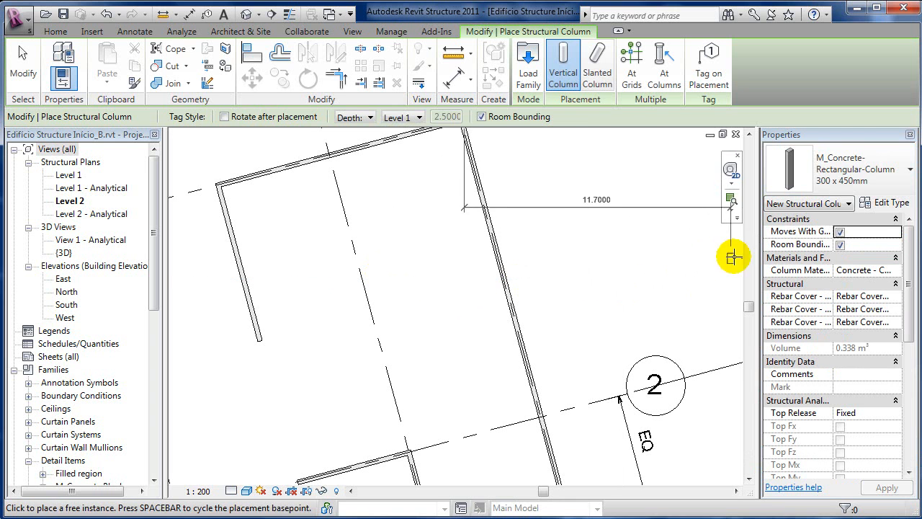
# Duplicate the 300 x 450mm concrete column type under the name 240 x 360mm
pyautogui.click(854, 186)
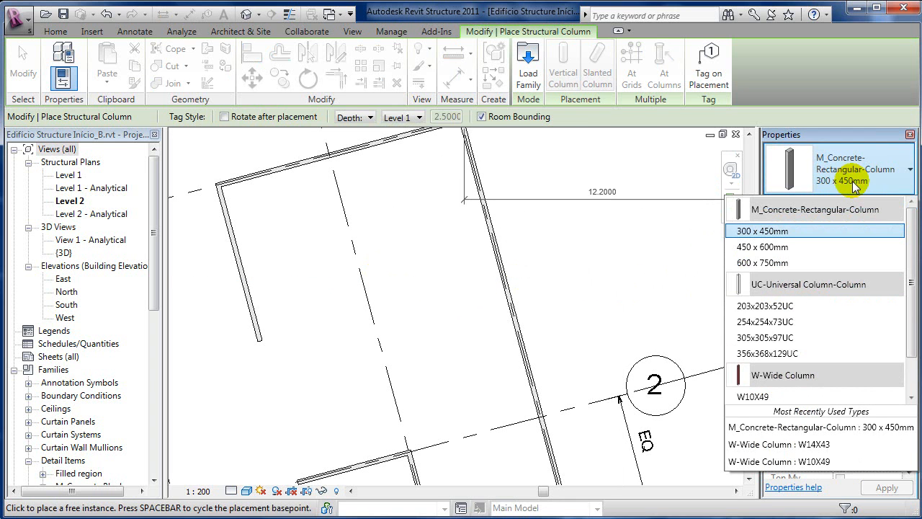
pyautogui.click(845, 167)
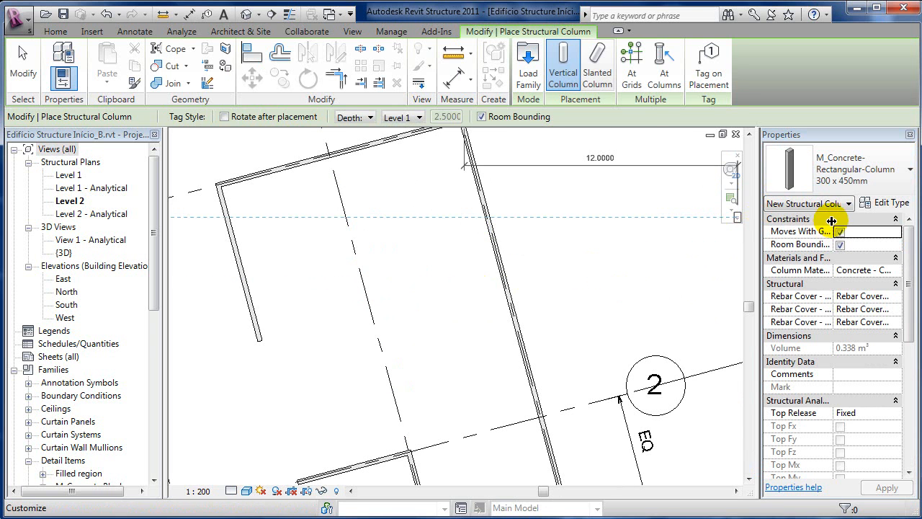
pyautogui.click(888, 203)
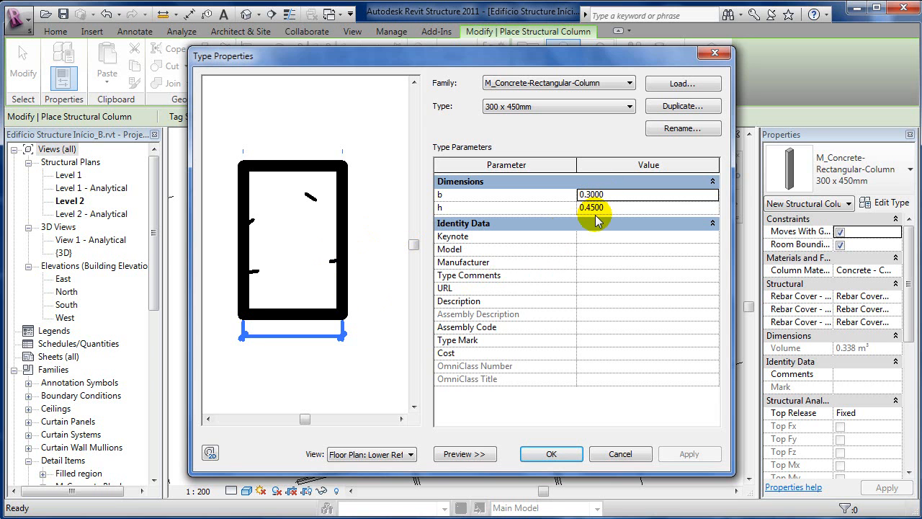
pyautogui.click(663, 108)
pyautogui.moveTo(469, 230); pyautogui.dragTo(546, 199)
pyautogui.moveTo(509, 226); pyautogui.dragTo(459, 224)
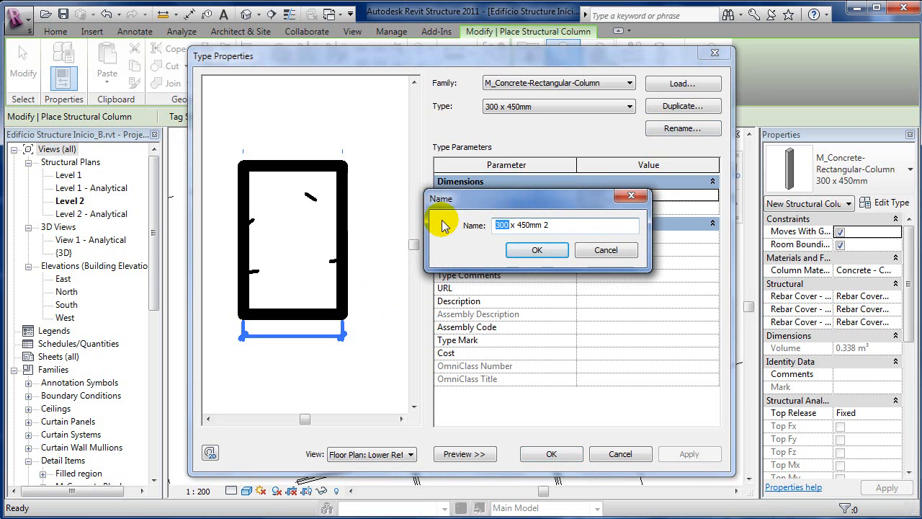
pyautogui.write('24')
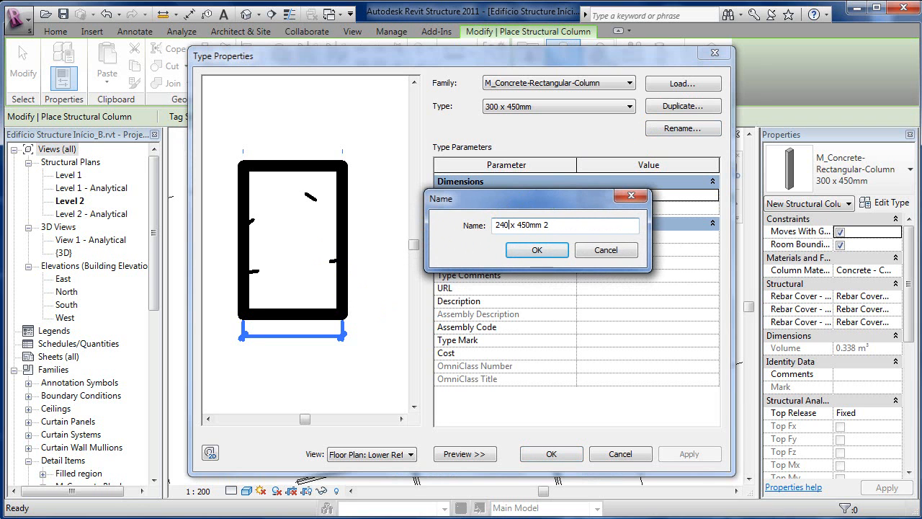
pyautogui.moveTo(518, 226); pyautogui.dragTo(528, 228)
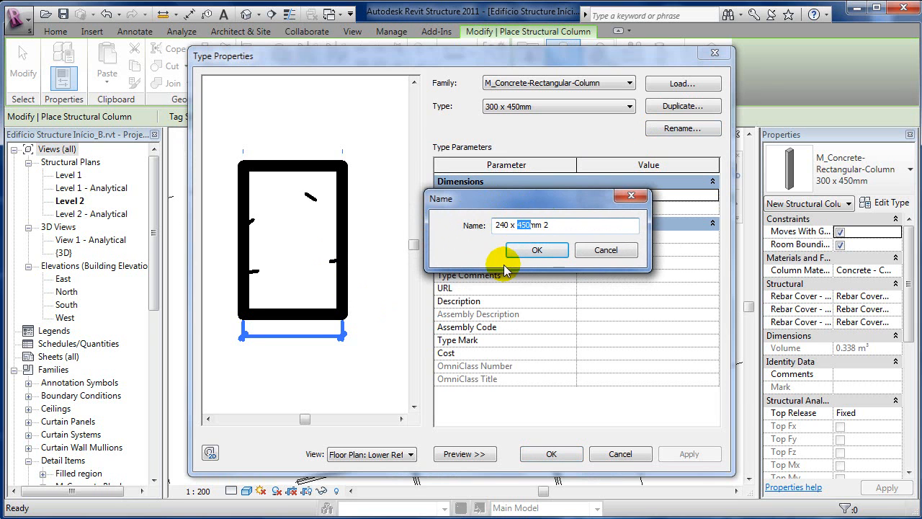
pyautogui.write('36')
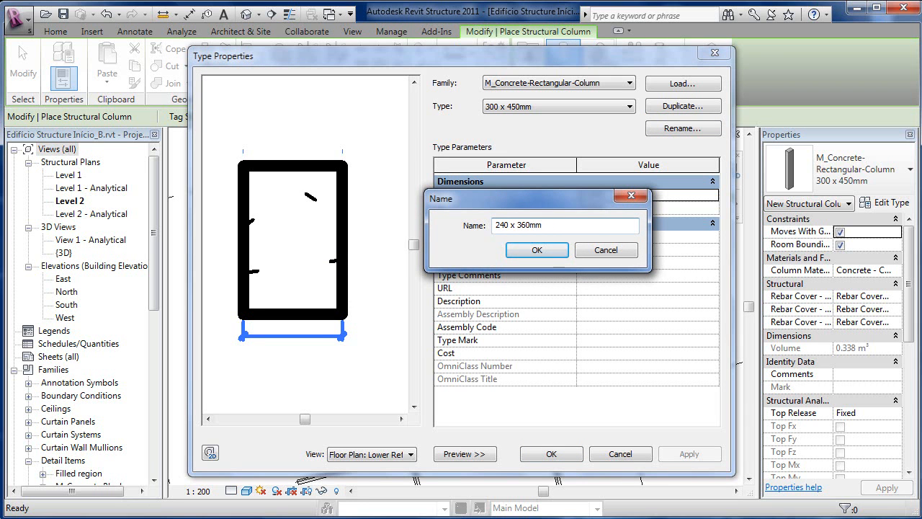
pyautogui.click(536, 251)
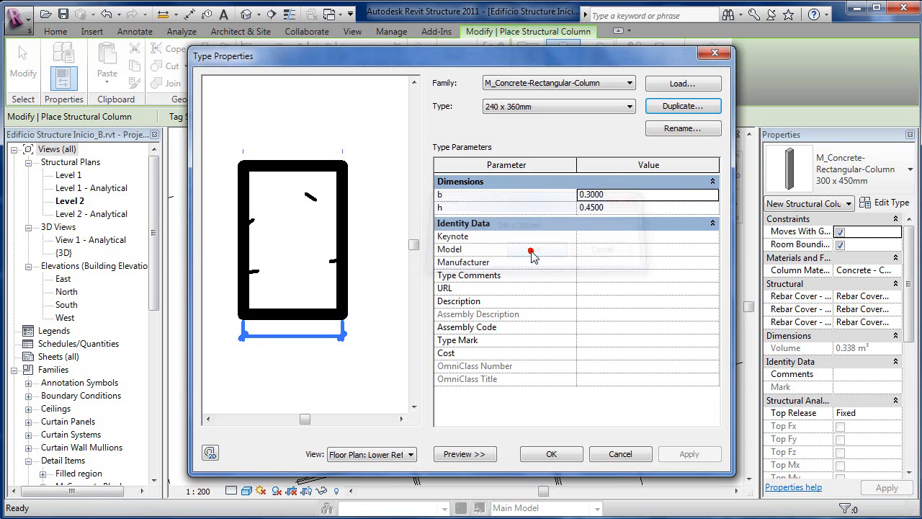
# Set the new column type's dimensions to b = 0.24 and h = 0.36 and accept the type properties
pyautogui.click(606, 194)
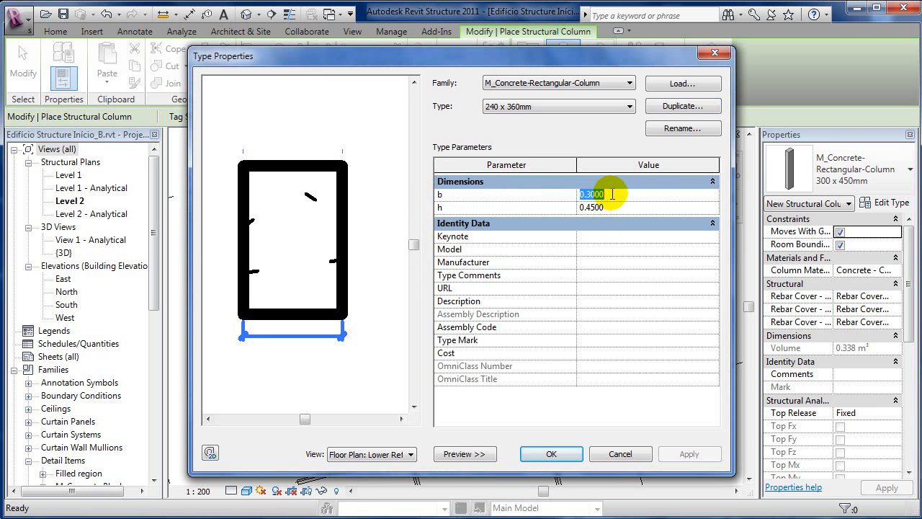
pyautogui.write('.24')
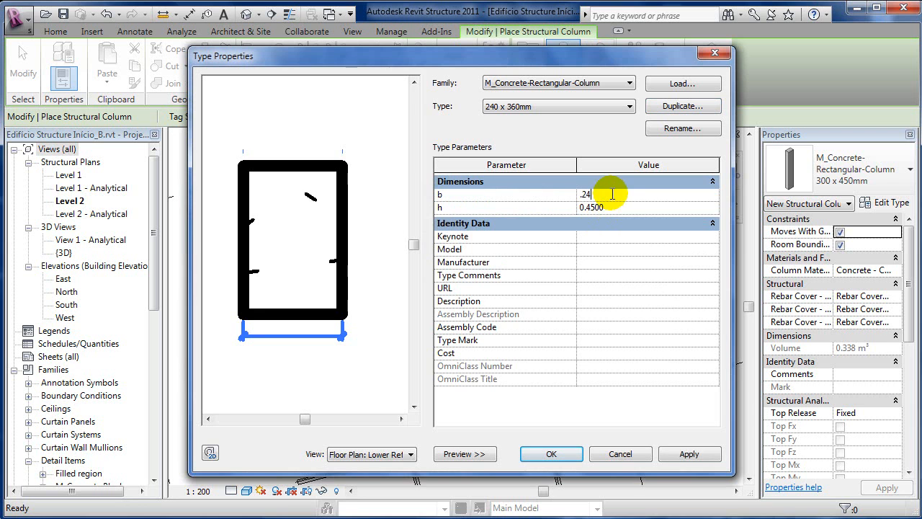
pyautogui.click(632, 206)
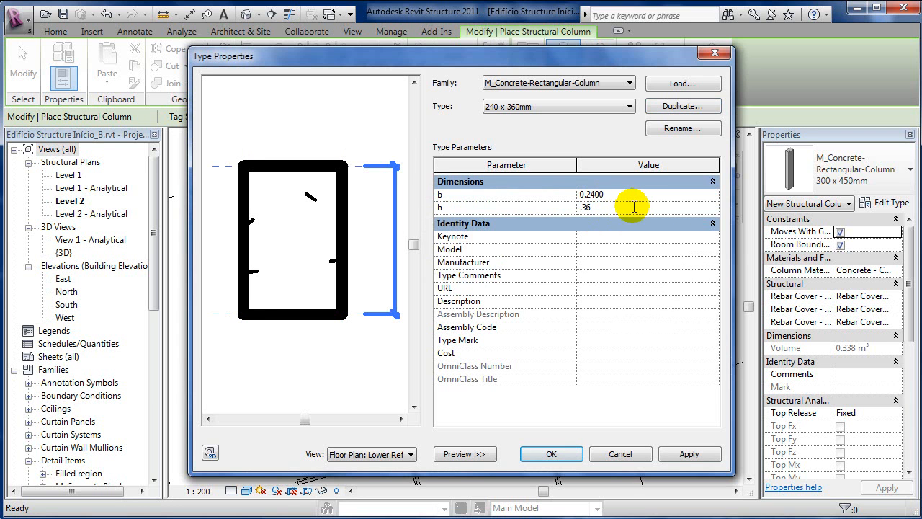
pyautogui.click(609, 193)
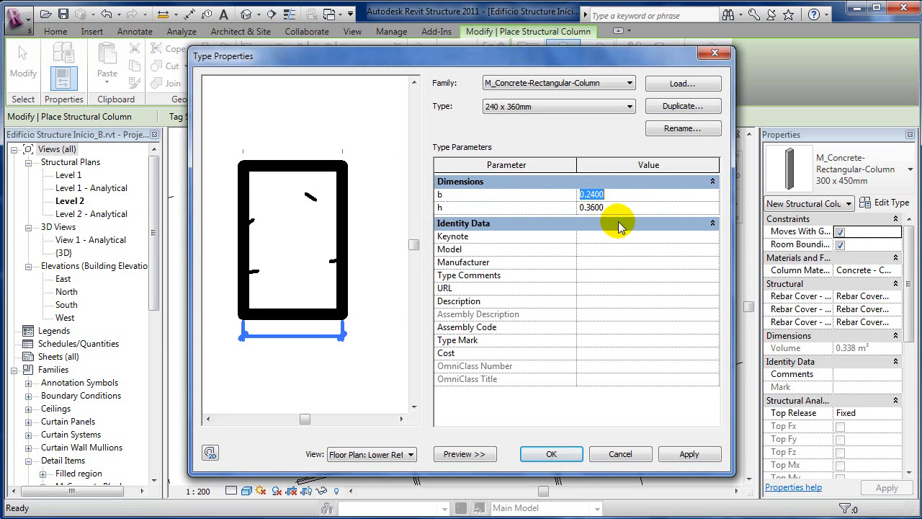
pyautogui.click(552, 453)
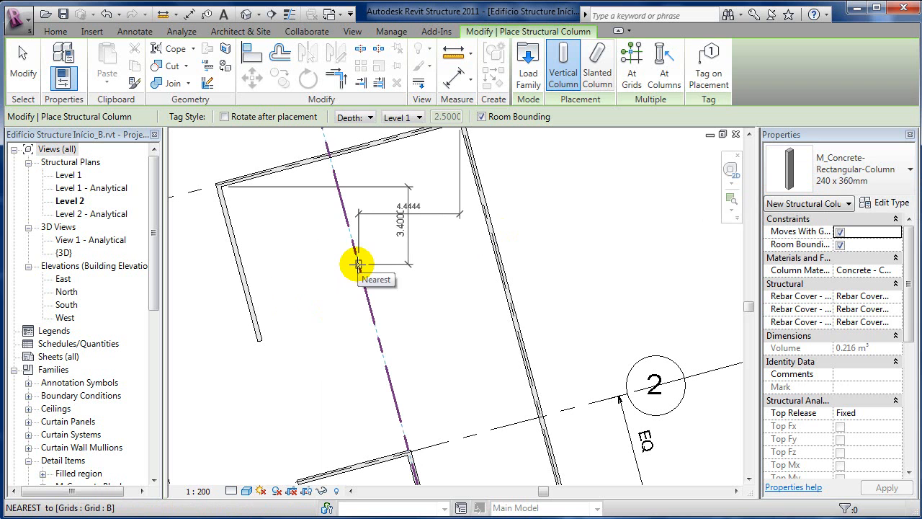
# Place one 240 x 360mm column on grid B, rotated to align with the grid, about 4.8 m from the grid 1 wall, and end the command
pyautogui.scroll(2, 355, 268)
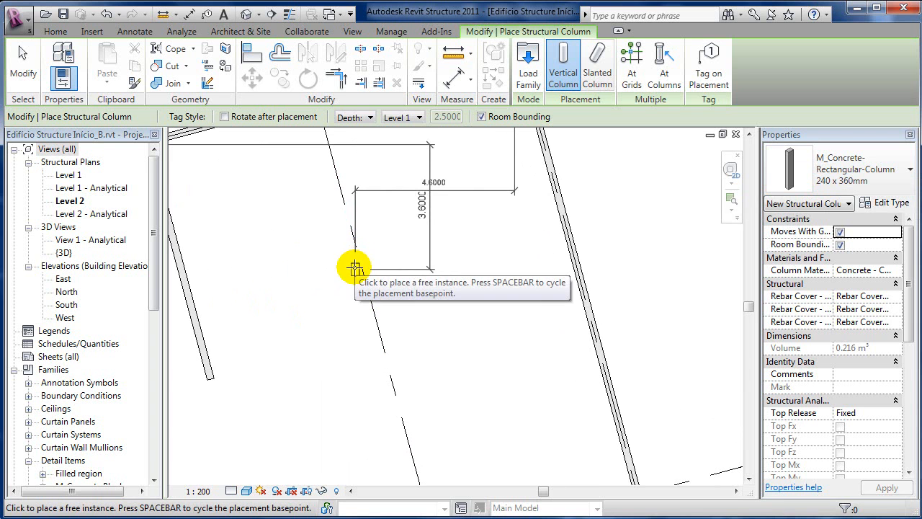
pyautogui.press('space')
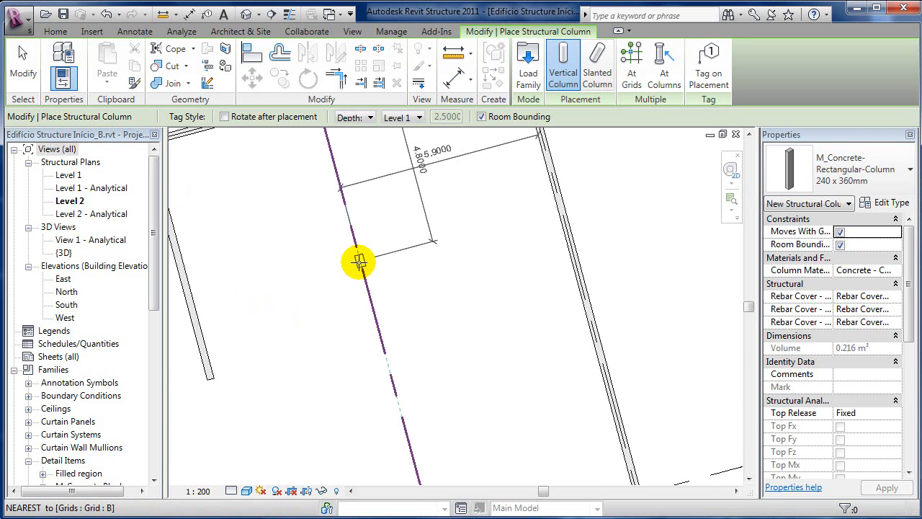
pyautogui.click(359, 263)
pyautogui.rightClick(418, 290)
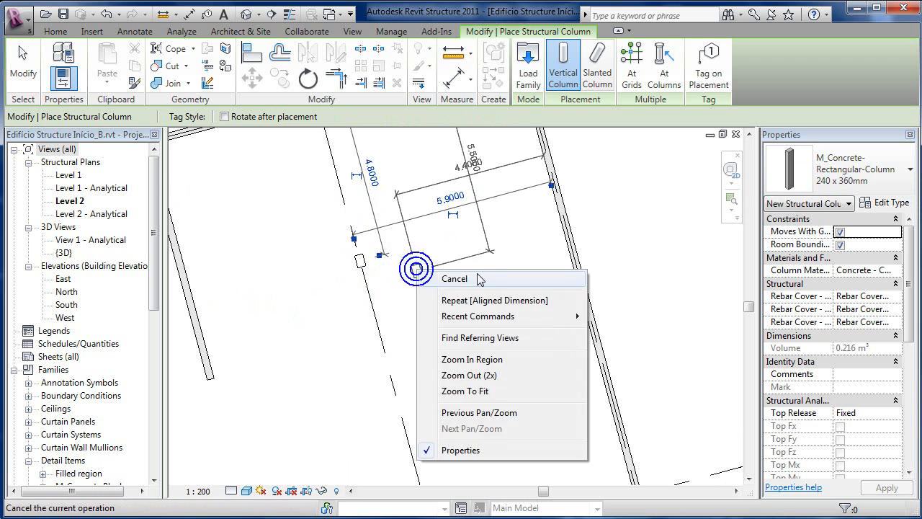
pyautogui.click(480, 278)
pyautogui.click(23, 65)
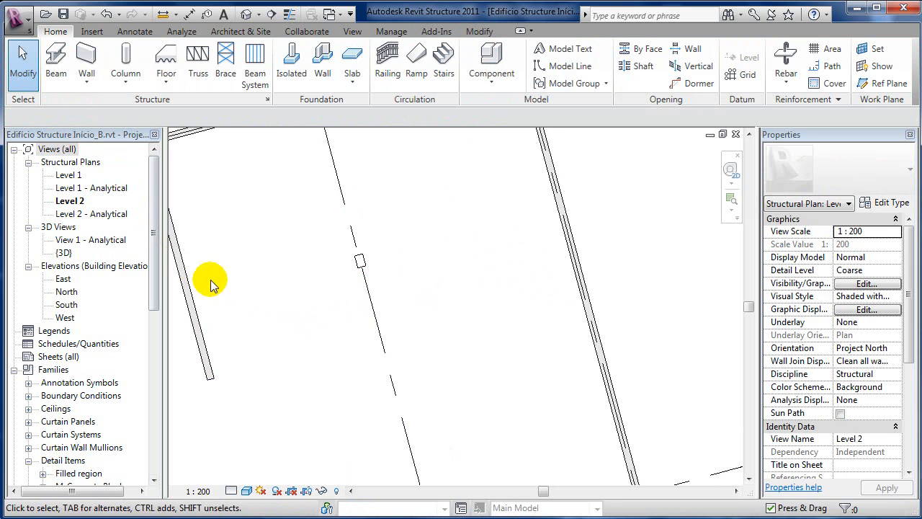
pyautogui.moveTo(253, 280); pyautogui.dragTo(332, 353, button='middle')
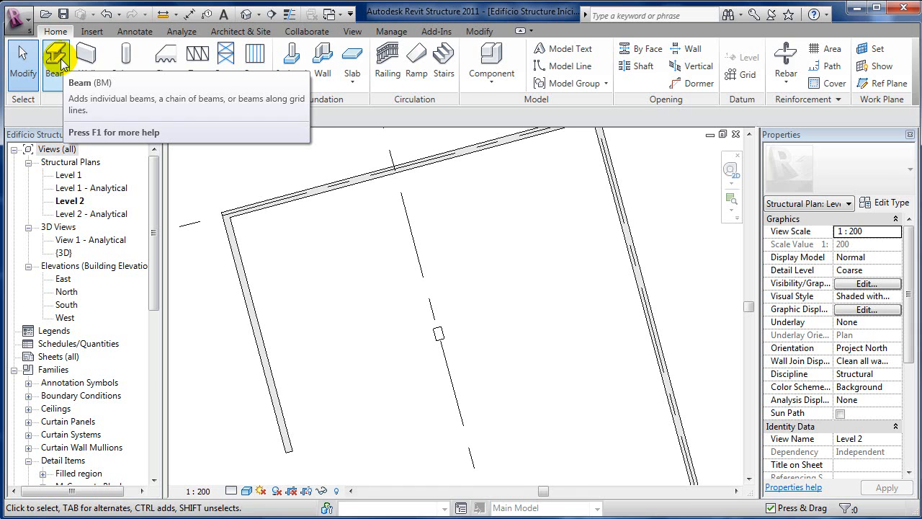
# Start placing a beam using the M_Concrete-Rectangular Beam 300 x 600mm type and open its type properties
pyautogui.click(57, 62)
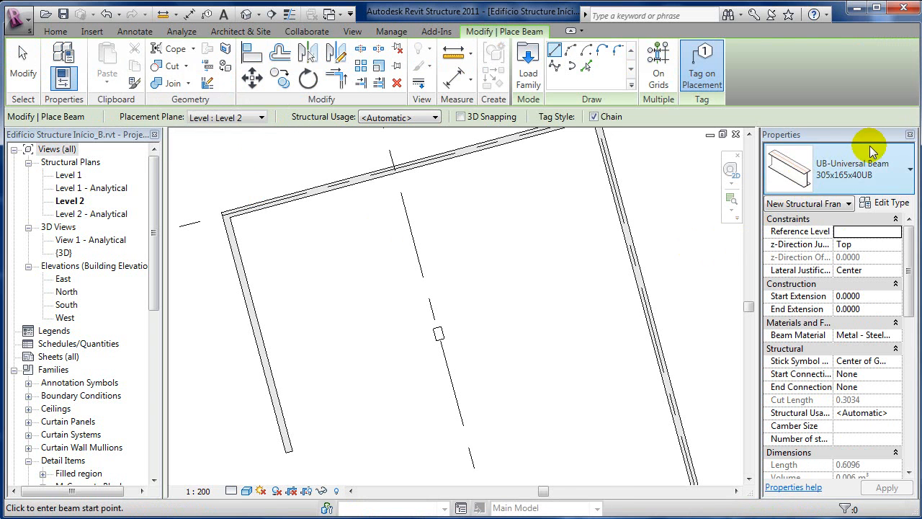
pyautogui.click(908, 170)
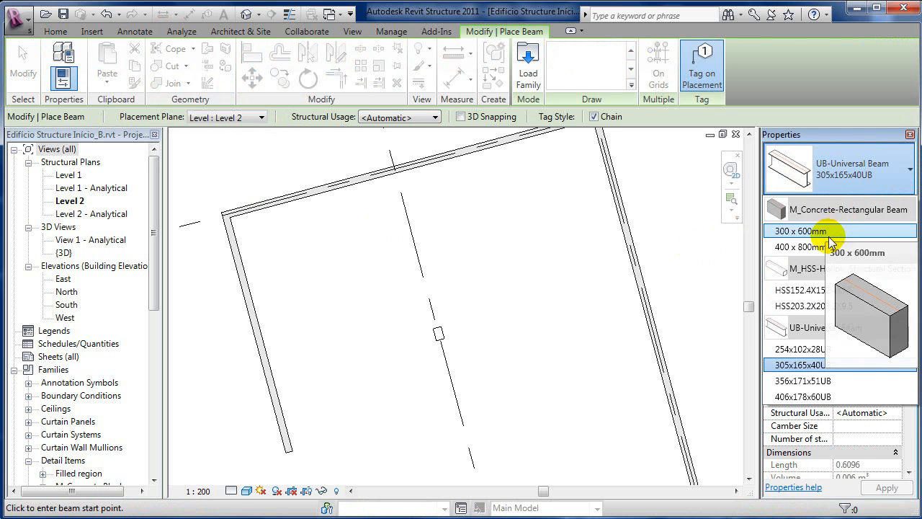
pyautogui.click(829, 231)
pyautogui.click(892, 203)
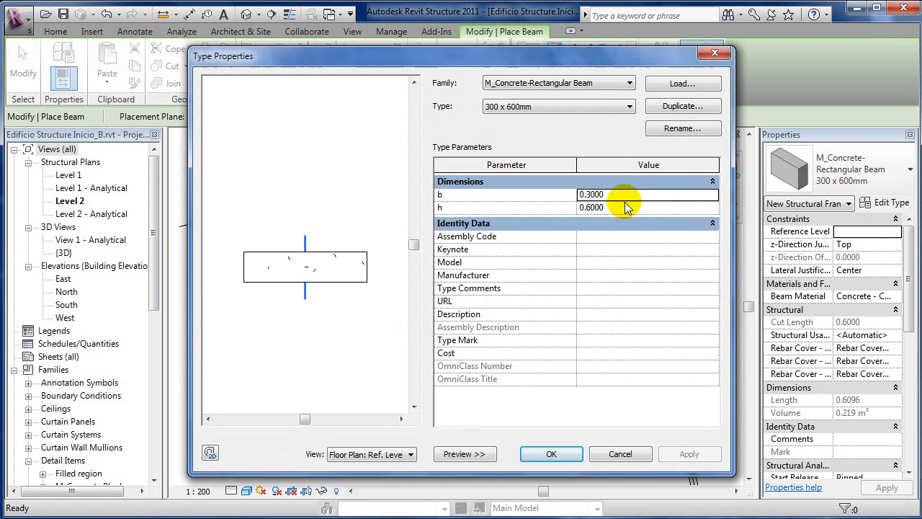
# Duplicate the concrete beam type under the name 12 x 240mm, set its b and h dimensions and accept the type properties
pyautogui.click(678, 107)
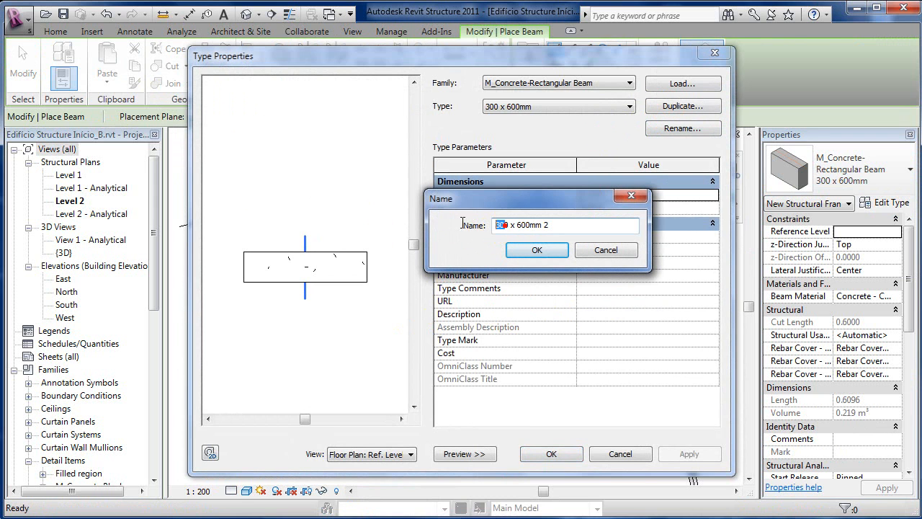
pyautogui.doubleClick(506, 225)
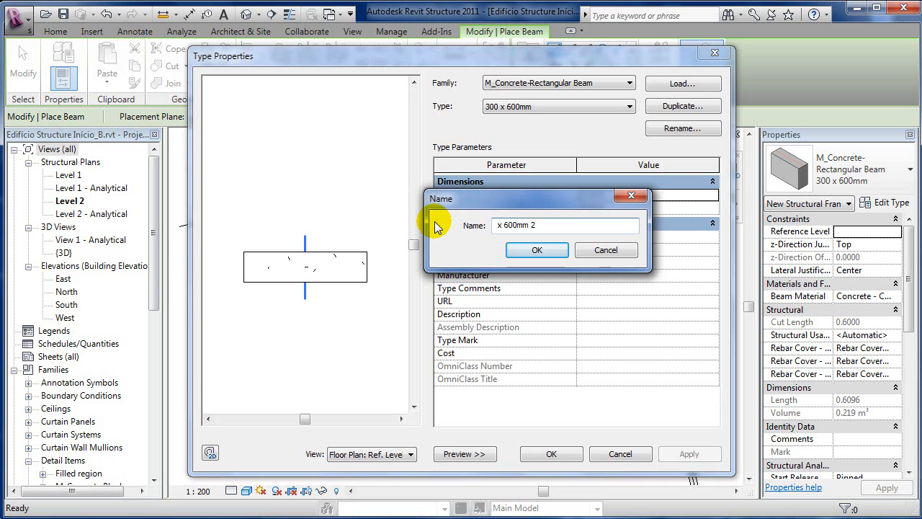
pyautogui.write('1')
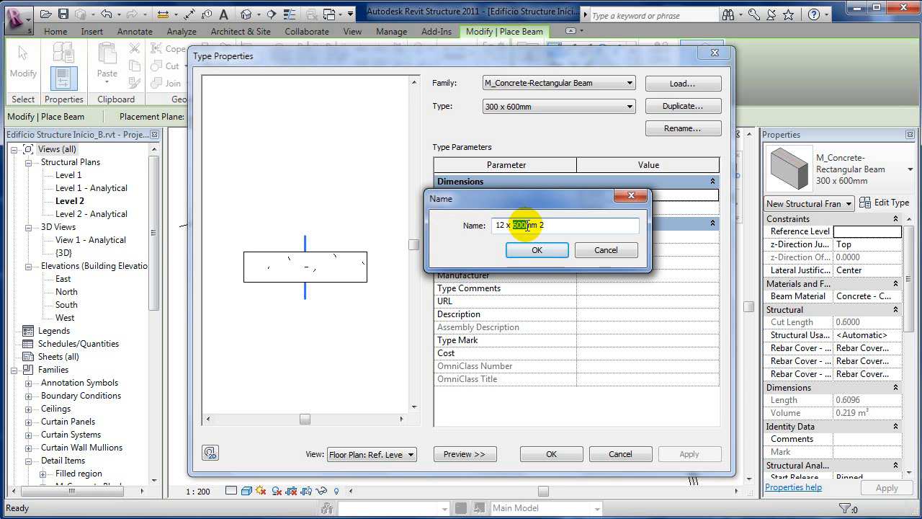
pyautogui.write('24')
pyautogui.click(537, 249)
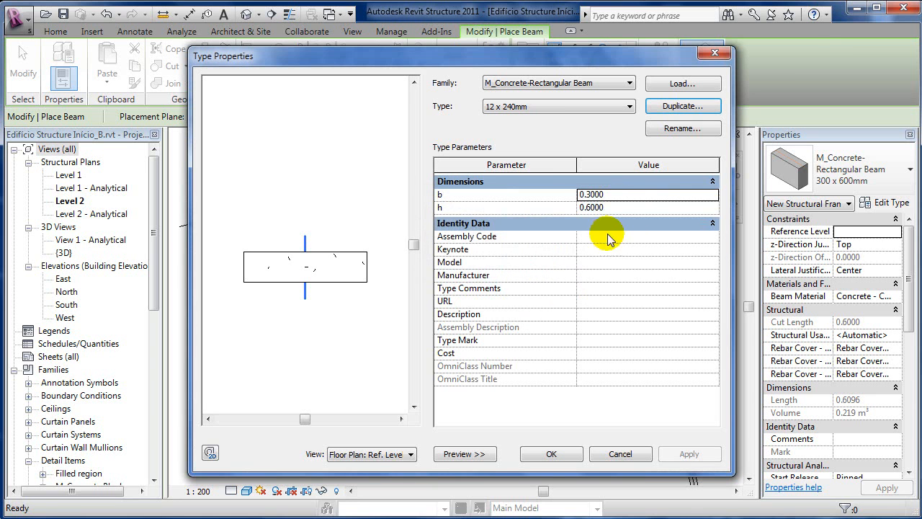
pyautogui.click(619, 193)
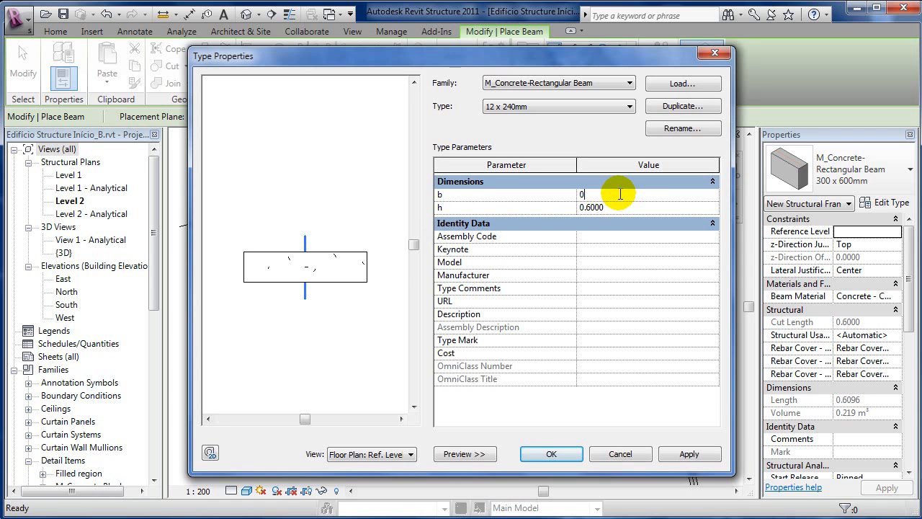
pyautogui.press('Return')
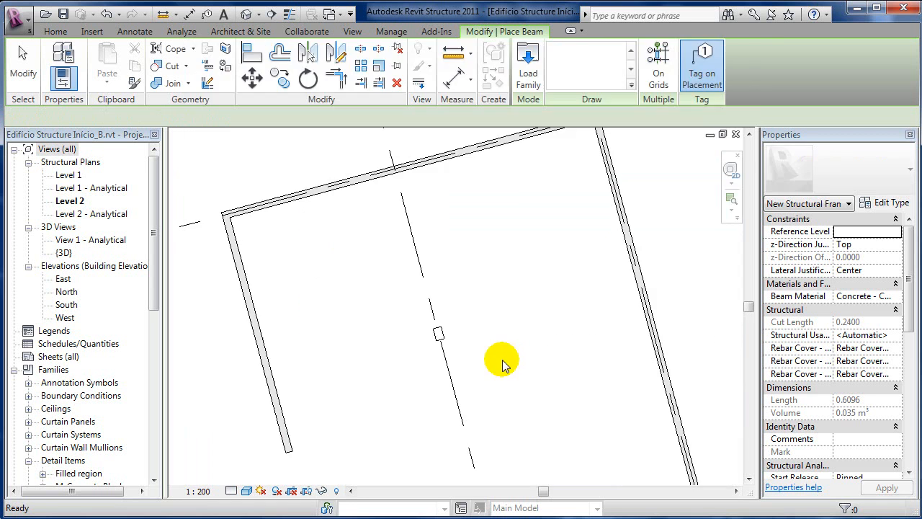
# Place a 12 x 240mm beam about 4.9 m long from the column perpendicular to the west wall and end the beam chain
pyautogui.scroll(3, 422, 340)
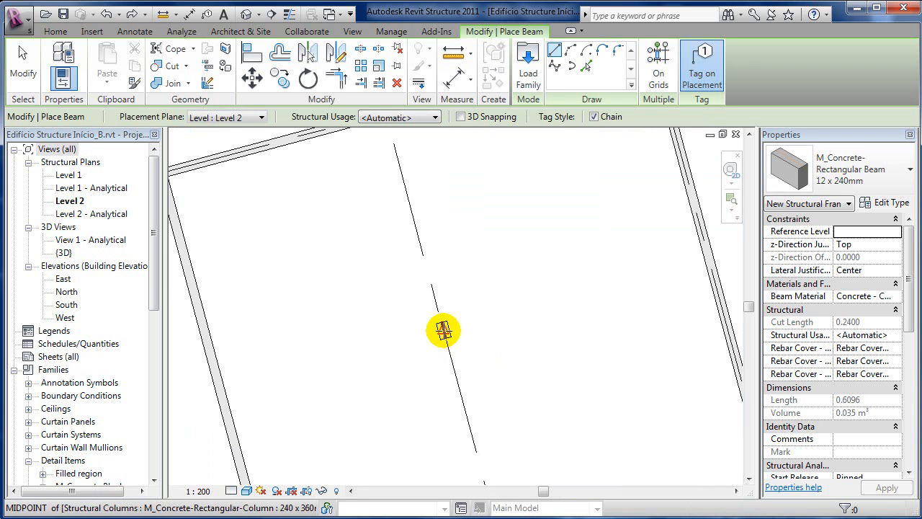
pyautogui.click(443, 331)
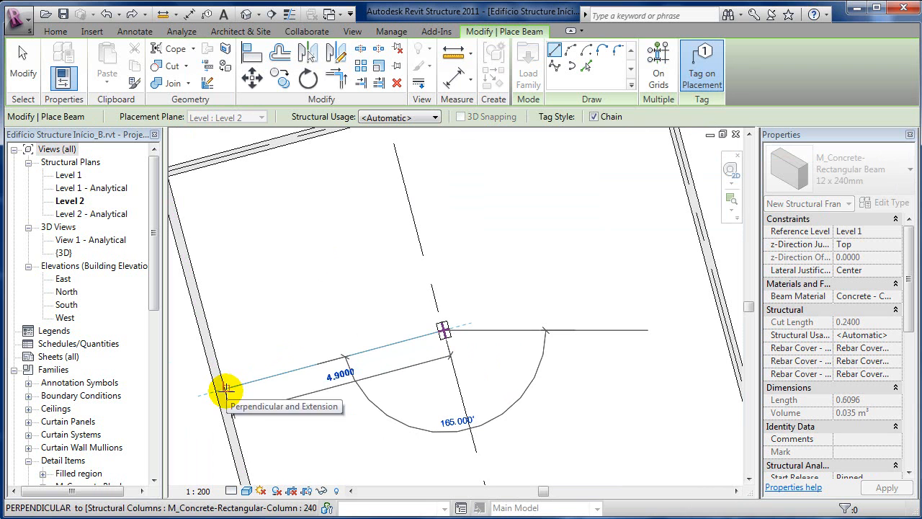
pyautogui.click(224, 389)
pyautogui.rightClick(346, 379)
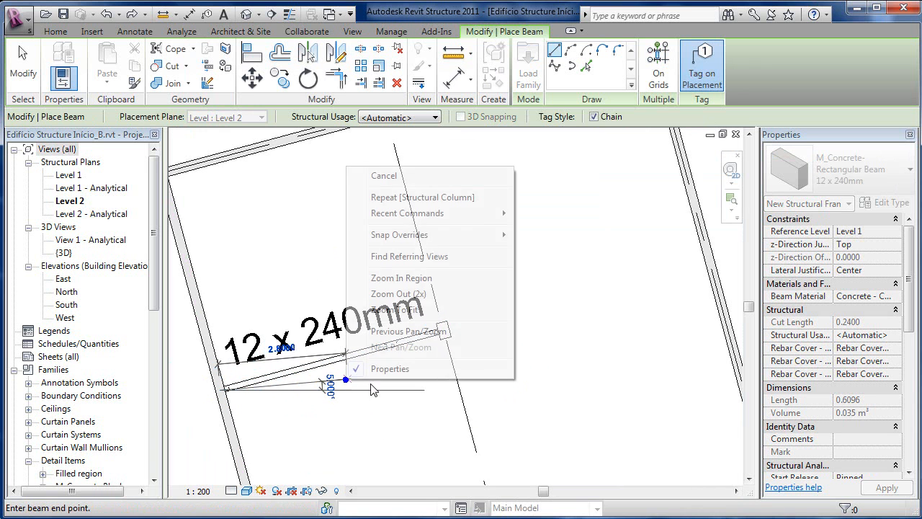
pyautogui.click(430, 178)
# Place a 12 x 240mm beam along grid B from the grid 1 wall to the column and end the beam chain
pyautogui.scroll(3, 433, 333)
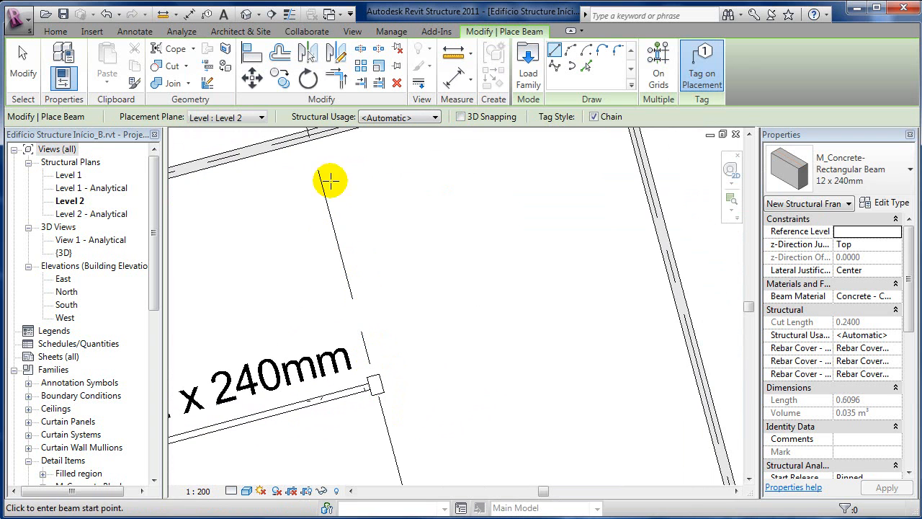
pyautogui.click(309, 134)
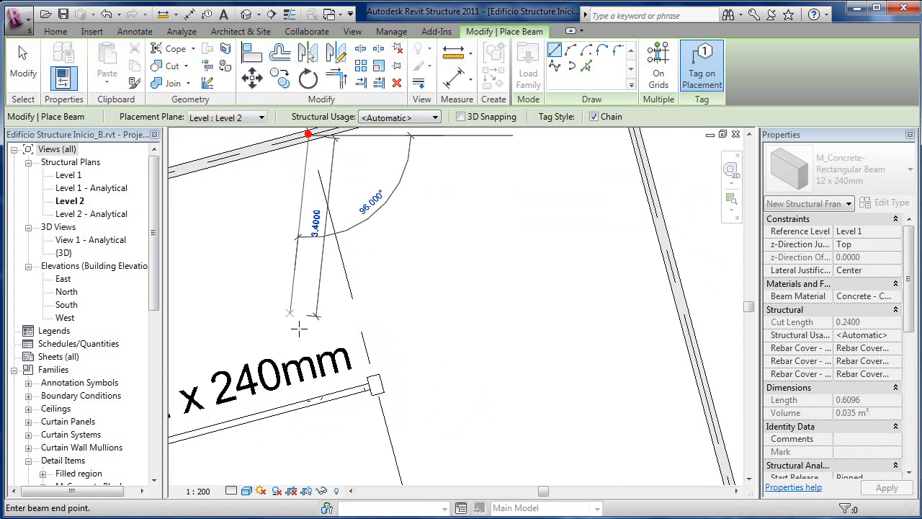
pyautogui.click(374, 381)
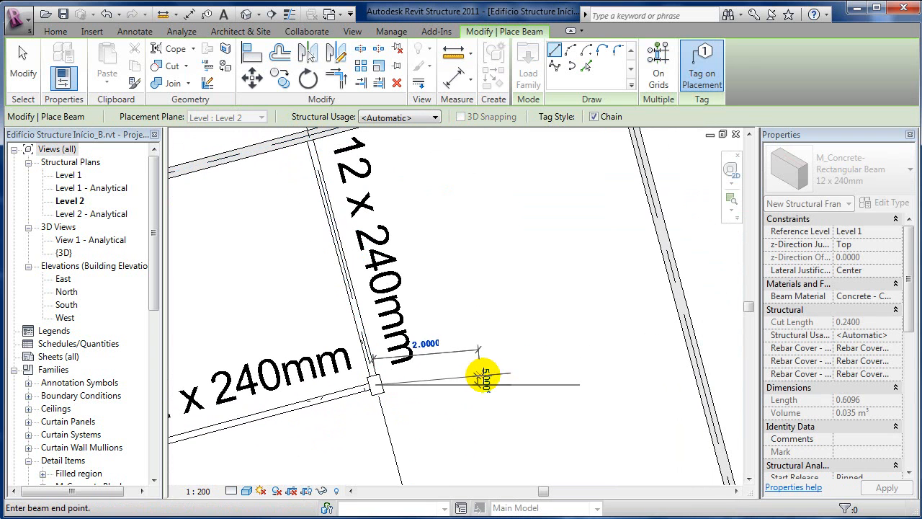
pyautogui.rightClick(502, 365)
pyautogui.click(542, 162)
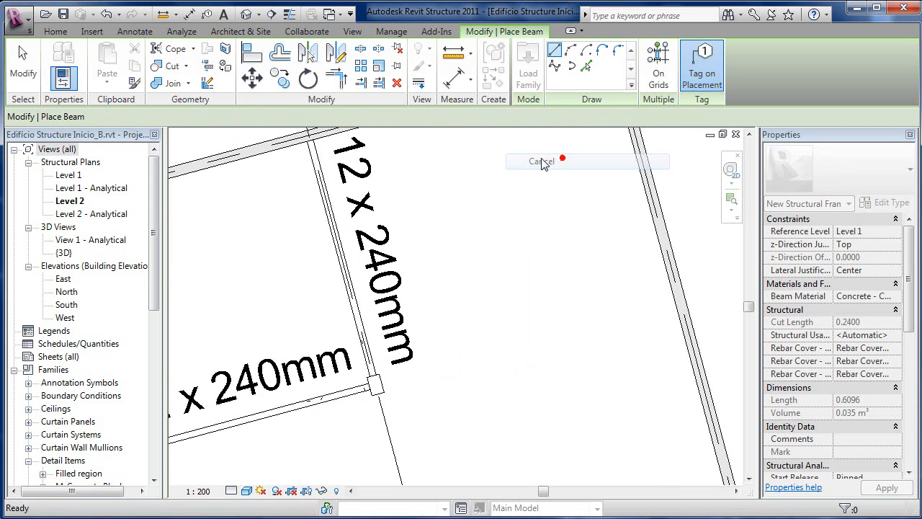
# Place a 12 x 240mm beam about 8.6 m long along grid B from the column south to the wall corner and end the chain
pyautogui.moveTo(437, 401); pyautogui.dragTo(460, 236, button='middle')
pyautogui.scroll(-3, 460, 235)
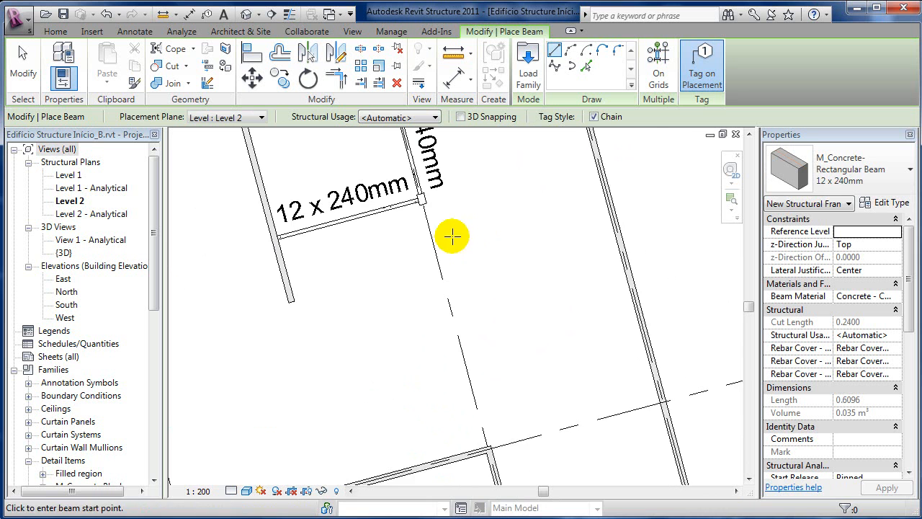
pyautogui.scroll(2, 422, 197)
pyautogui.click(426, 195)
pyautogui.moveTo(464, 327); pyautogui.dragTo(412, 132, button='middle')
pyautogui.click(473, 373)
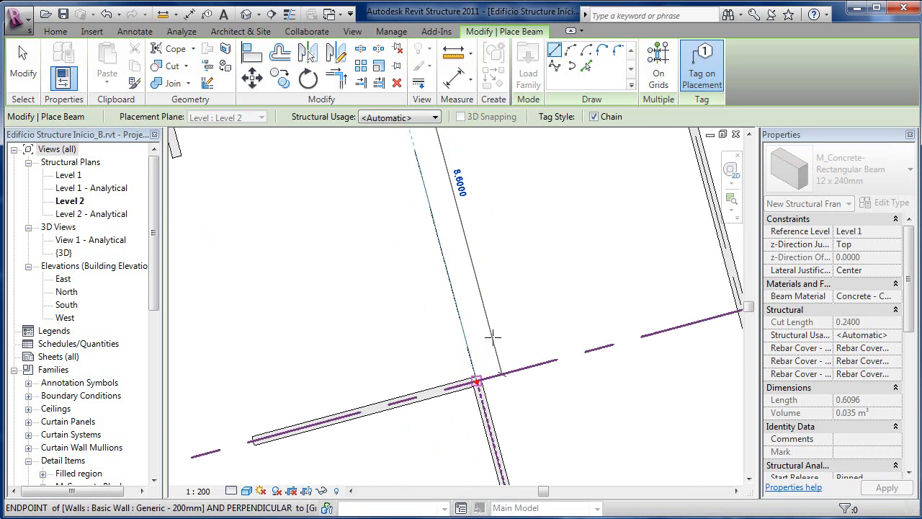
pyautogui.rightClick(523, 226)
pyautogui.click(560, 239)
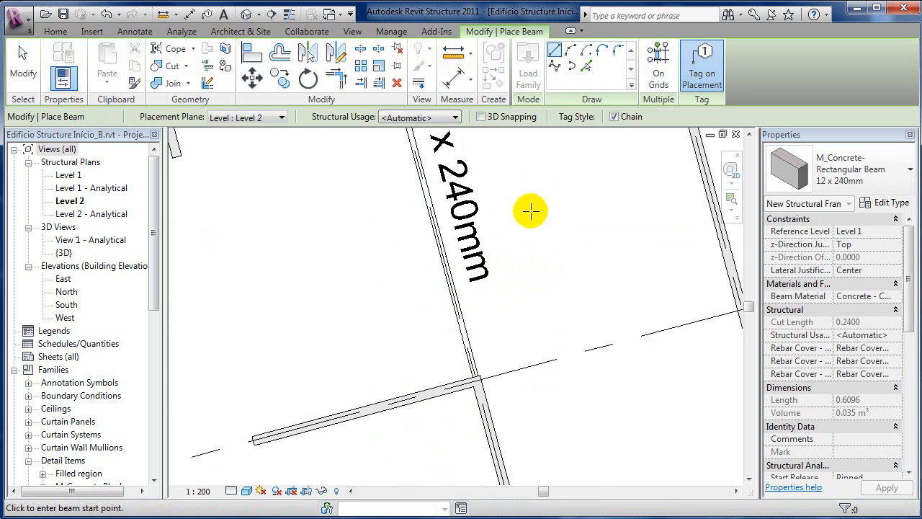
# Place a 12 x 240mm beam about 5.9 m long from the column perpendicular to the east wall and end the beam chain
pyautogui.moveTo(527, 149); pyautogui.dragTo(529, 420, button='middle')
pyautogui.scroll(3, 431, 306)
pyautogui.moveTo(430, 305); pyautogui.dragTo(471, 412, button='middle')
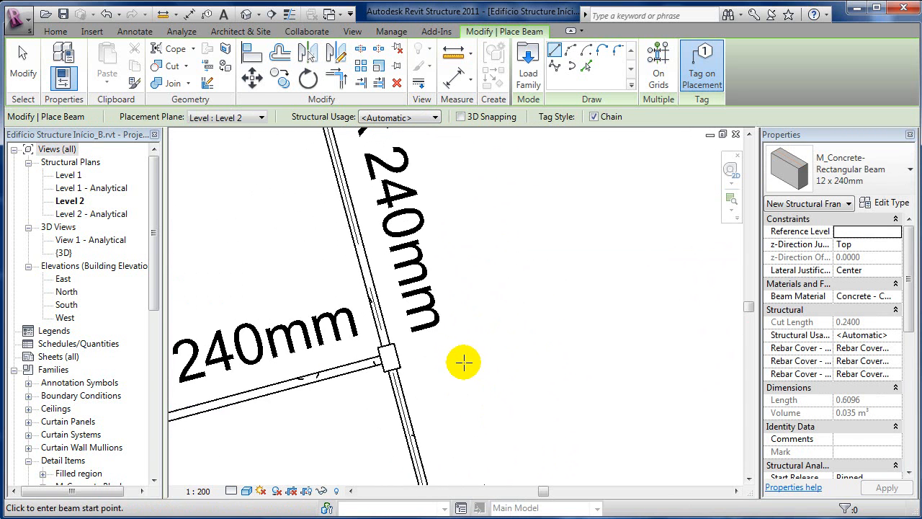
pyautogui.scroll(-2, 463, 363)
pyautogui.moveTo(471, 363); pyautogui.dragTo(384, 390, button='middle')
pyautogui.click(331, 389)
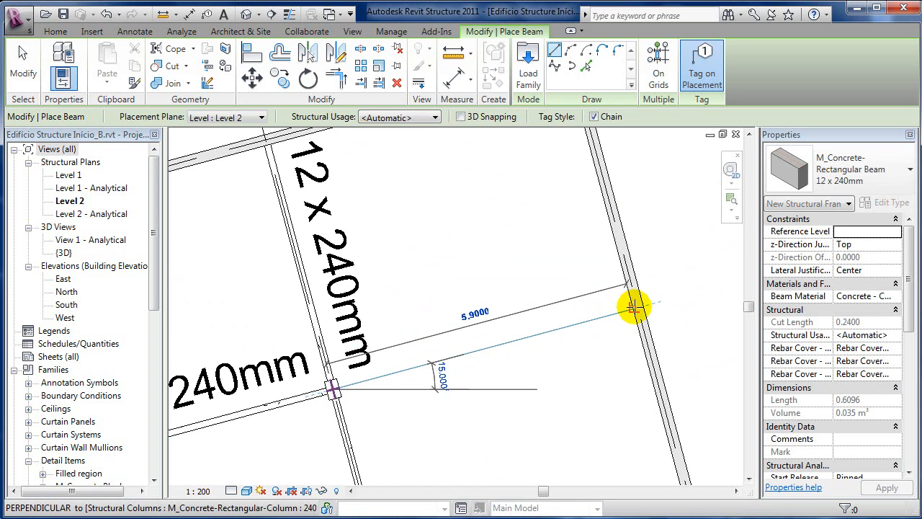
pyautogui.click(518, 356)
pyautogui.rightClick(422, 373)
pyautogui.click(544, 168)
# Change the Level 2 plan's view scale to 1 : 100 so the beam tags are drawn smaller
pyautogui.scroll(-5, 428, 400)
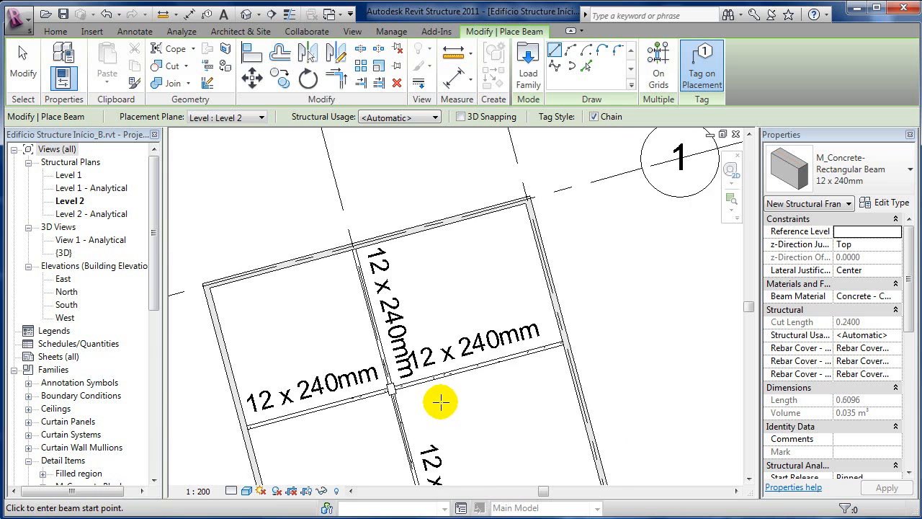
pyautogui.moveTo(438, 400); pyautogui.dragTo(514, 313, button='middle')
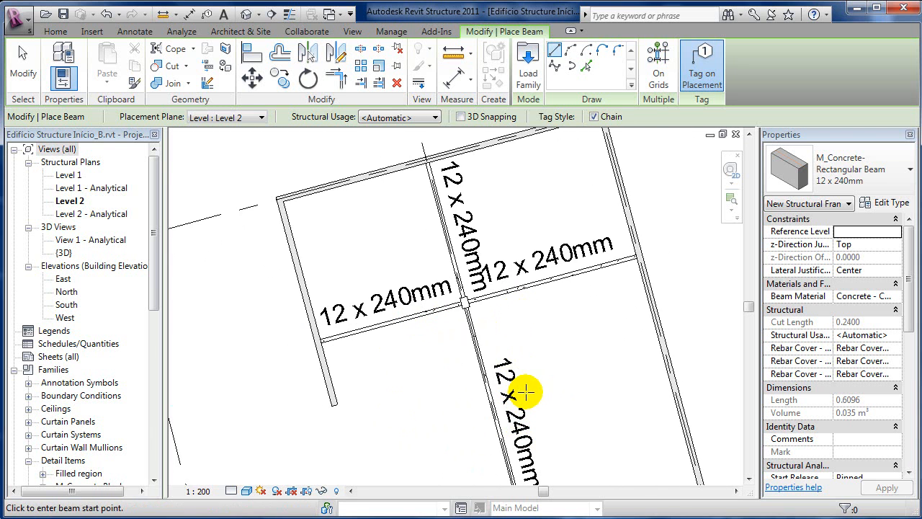
pyautogui.click(212, 492)
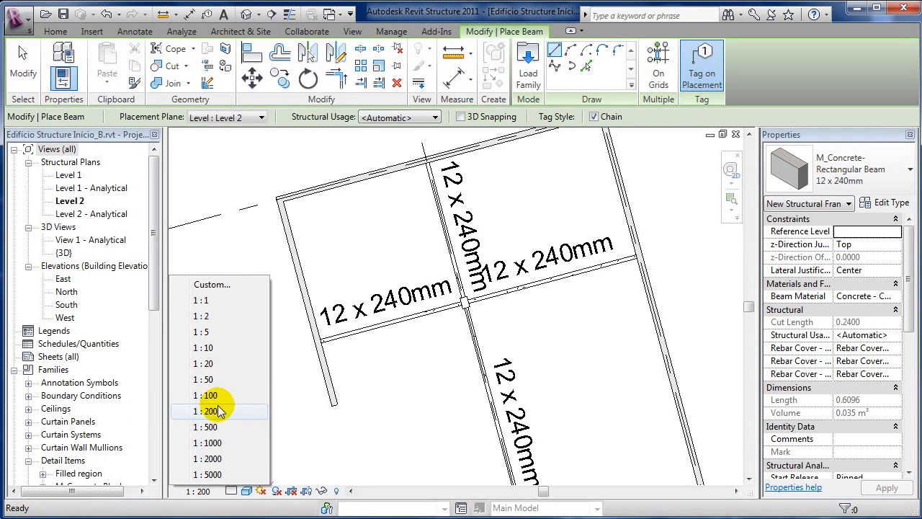
pyautogui.click(206, 395)
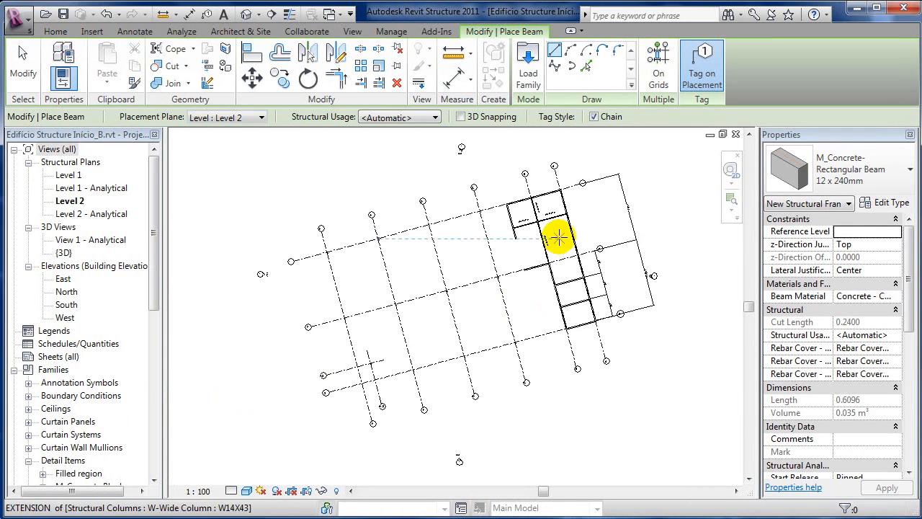
pyautogui.scroll(6, 559, 238)
pyautogui.moveTo(489, 319); pyautogui.dragTo(420, 352, button='middle')
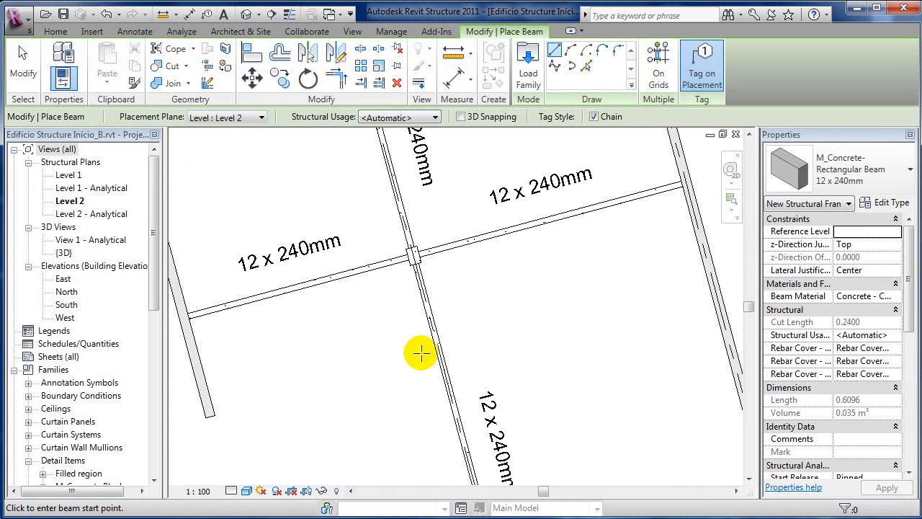
# Place a diagonal 12 x 240mm beam from the west beam to the grid B beam south of the column and end the chain
pyautogui.click(292, 289)
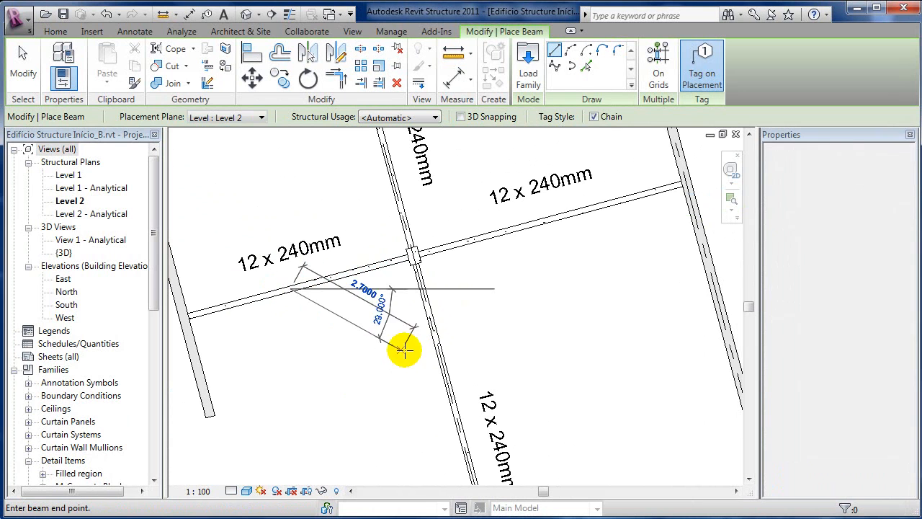
pyautogui.click(437, 347)
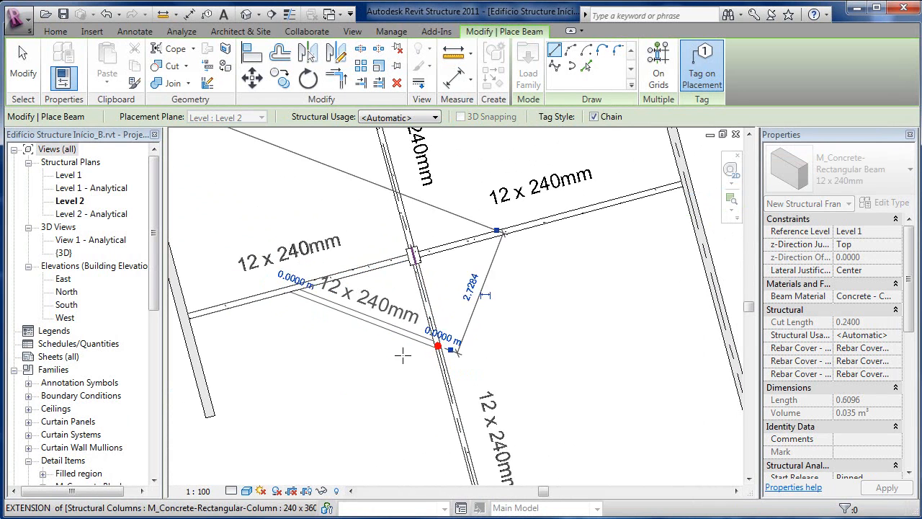
pyautogui.rightClick(338, 354)
pyautogui.click(389, 152)
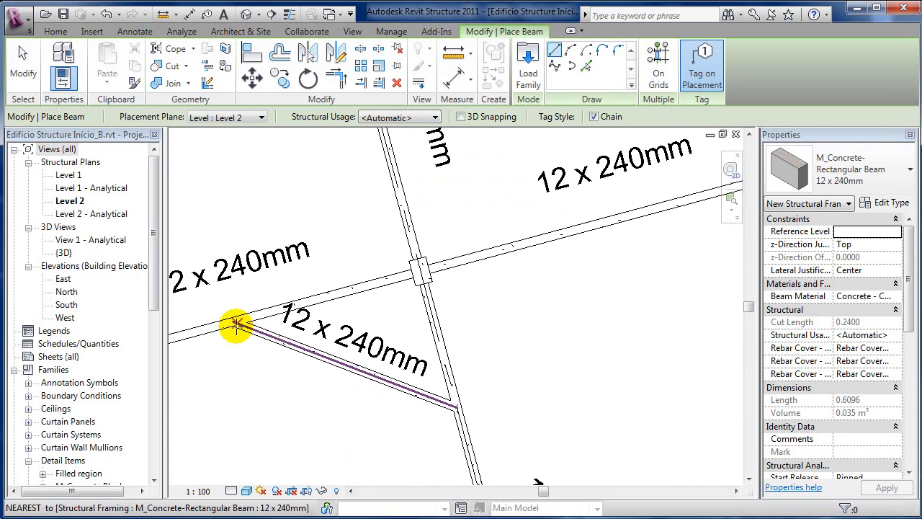
# Place a second diagonal 12 x 240mm beam from the grid B beam north of the column to the east beam
pyautogui.scroll(-3, 540, 295)
pyautogui.moveTo(540, 294); pyautogui.dragTo(504, 374, button='middle')
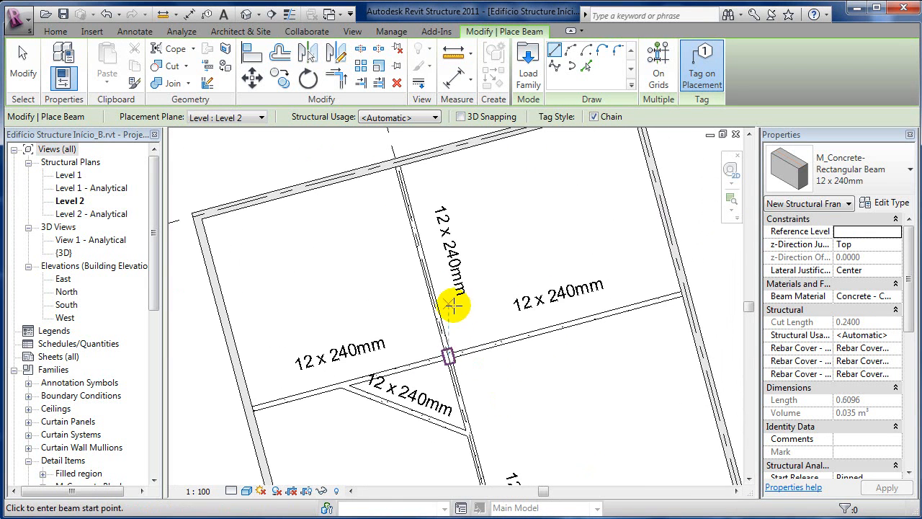
pyautogui.click(426, 274)
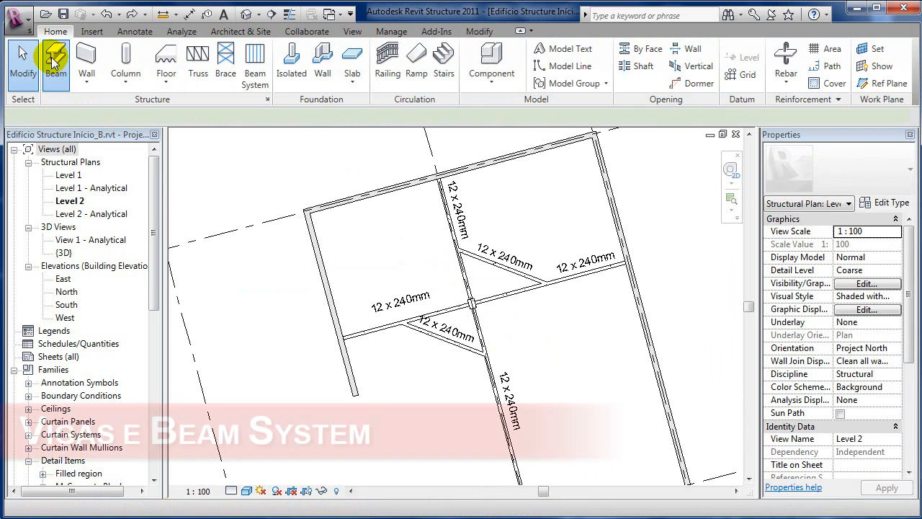
# Start placing a beam and open the metric library's Structural, Framing, Steel folder for loading a family
pyautogui.press('b')
pyautogui.press('m')
pyautogui.click(529, 79)
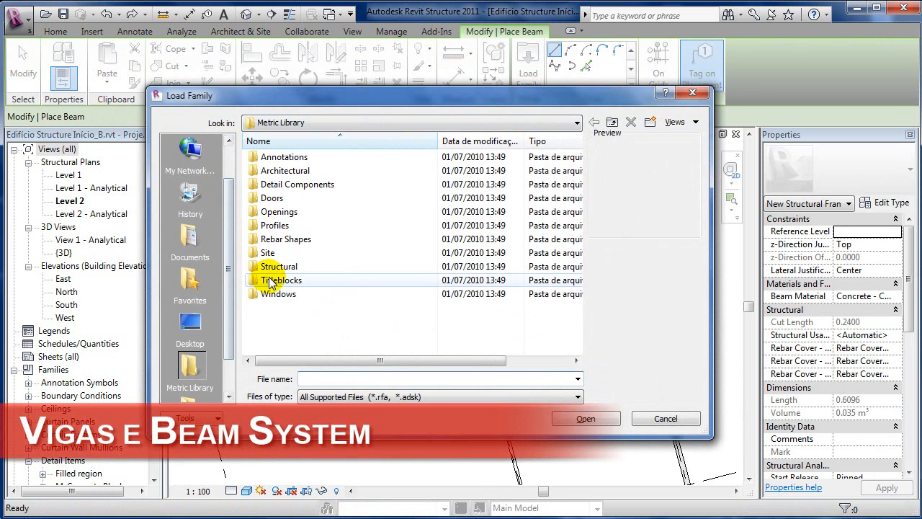
pyautogui.doubleClick(272, 266)
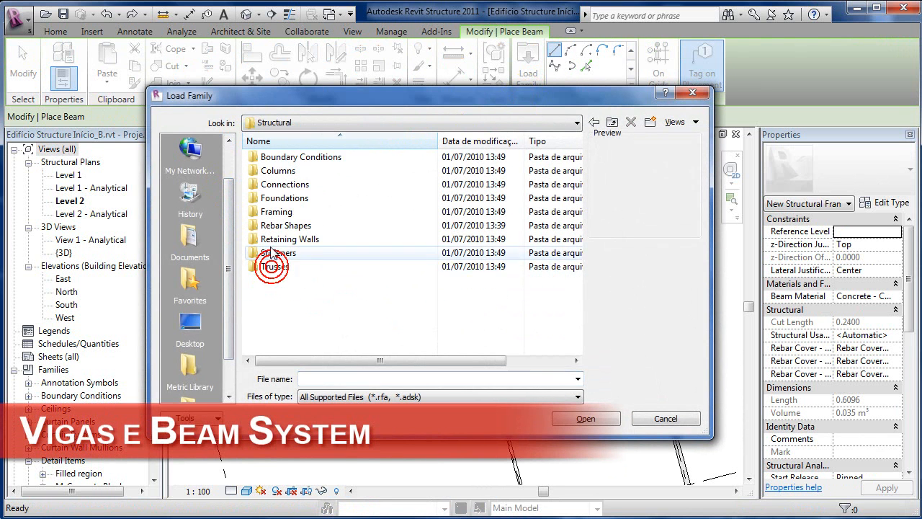
pyautogui.doubleClick(278, 214)
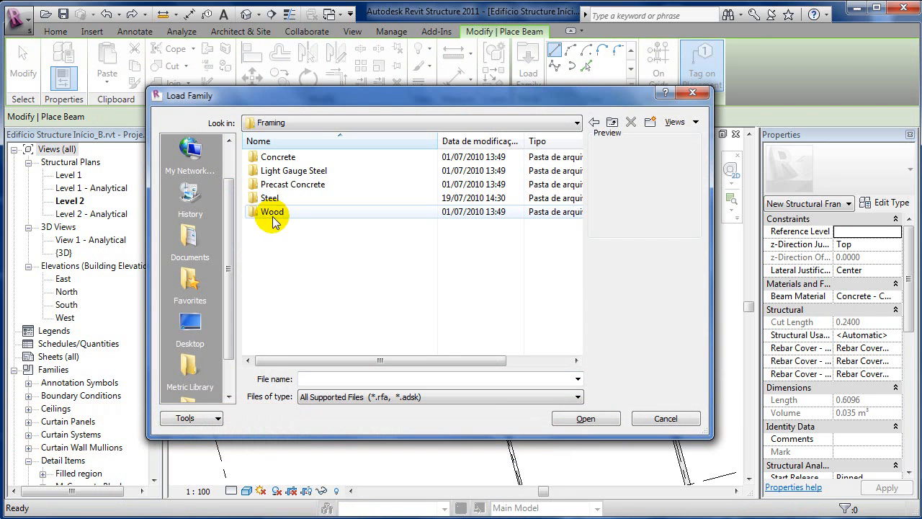
pyautogui.doubleClick(274, 198)
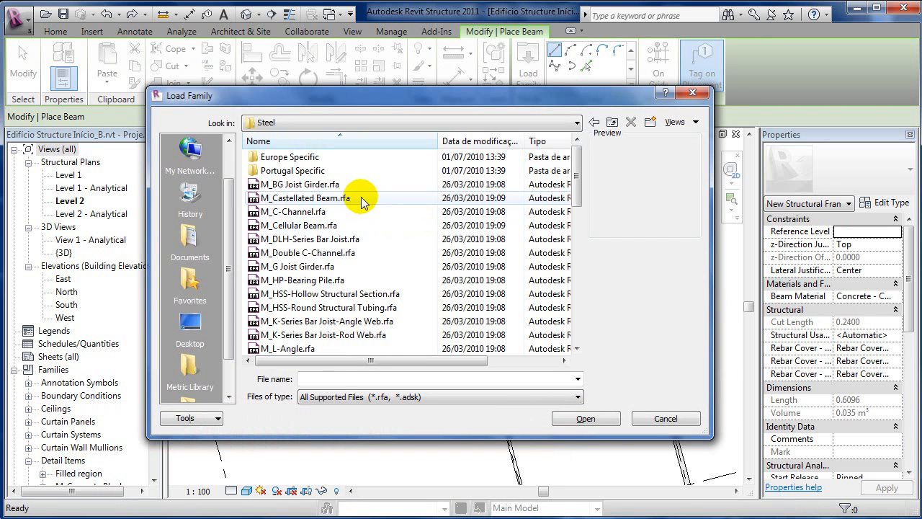
# Preview the steel framing families from M_BG Joist Girder through M_HSS-Round Structural Tubing
pyautogui.click(321, 184)
pyautogui.click(323, 201)
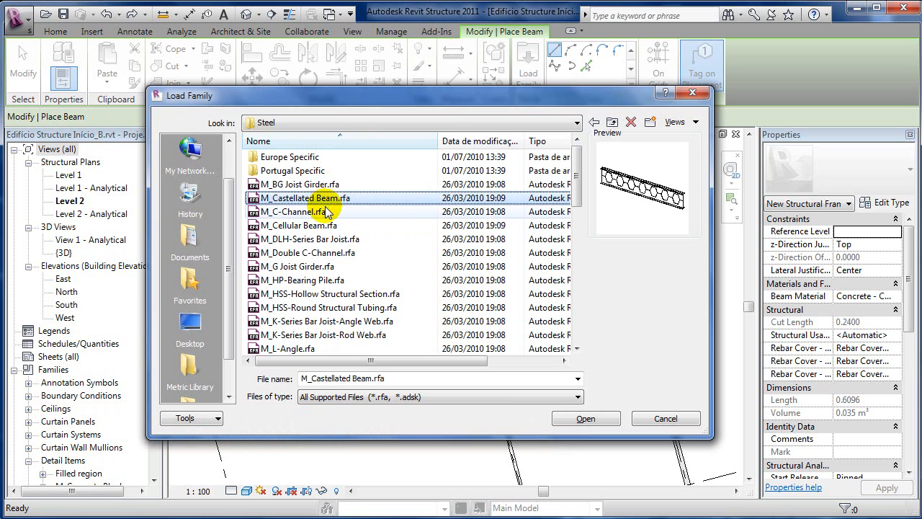
pyautogui.press('Down')
pyautogui.press('Down')
pyautogui.press('Down')
pyautogui.press('Down')
pyautogui.press('Down')
pyautogui.press('Down')
pyautogui.press('Down')
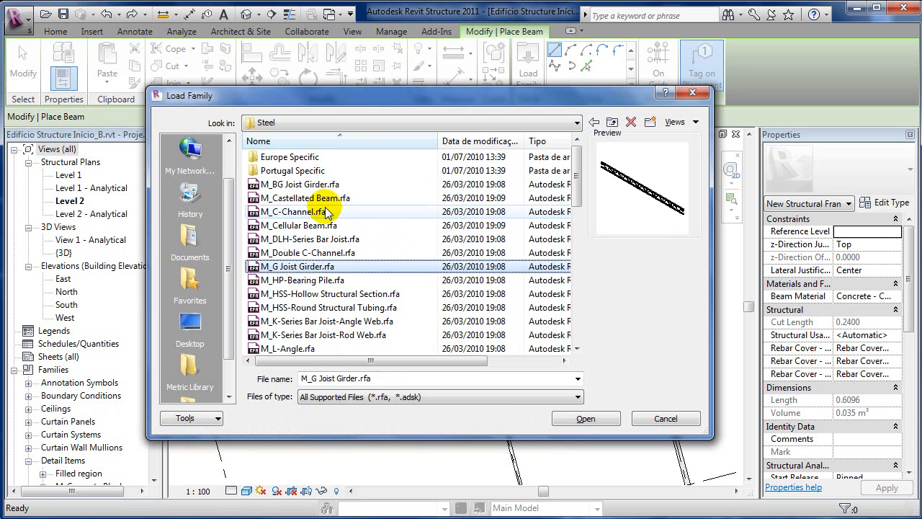
pyautogui.press('Down')
# Load the W-Wide Flange-Bean.rfa steel family as the beam type
pyautogui.moveTo(576, 160); pyautogui.dragTo(576, 295)
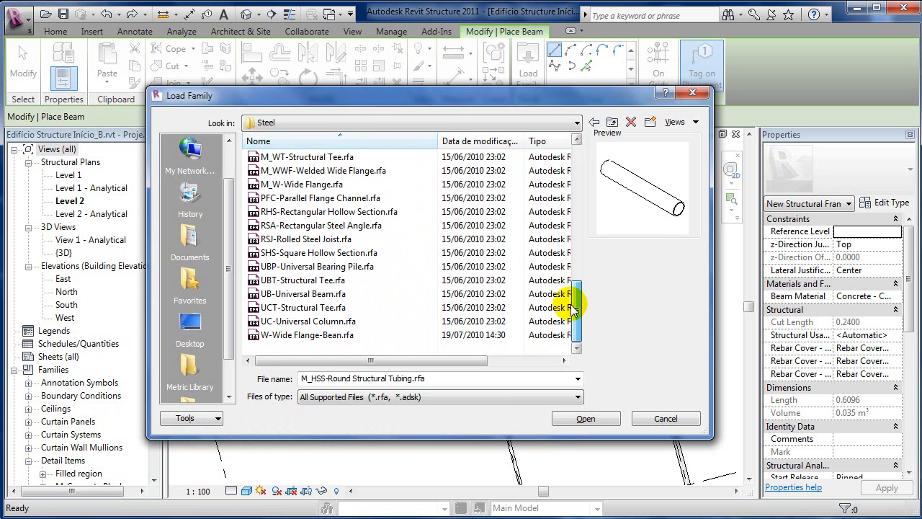
pyautogui.click(323, 337)
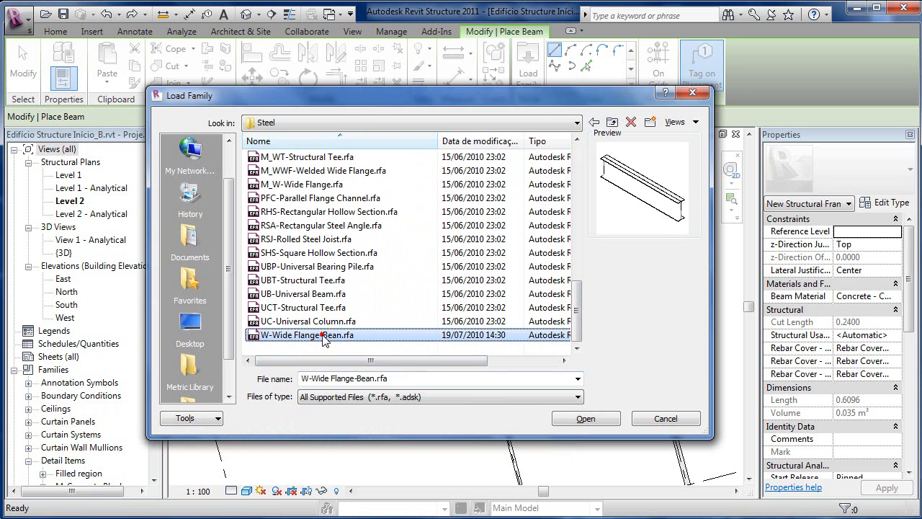
pyautogui.click(585, 419)
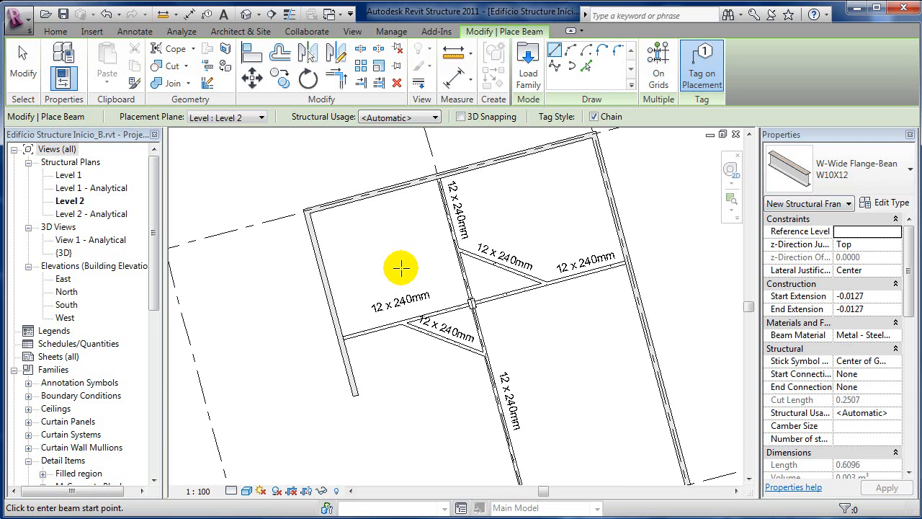
# Place tagged W10X12 beams along grid lines 1, 2, 3, C, D and E using On Grids
pyautogui.scroll(-4, 401, 268)
pyautogui.moveTo(387, 309)
pyautogui.mouseDown(button='middle')
pyautogui.moveTo(405, 317)
pyautogui.moveTo(542, 268)
pyautogui.moveTo(512, 261)
pyautogui.mouseUp(button='middle')
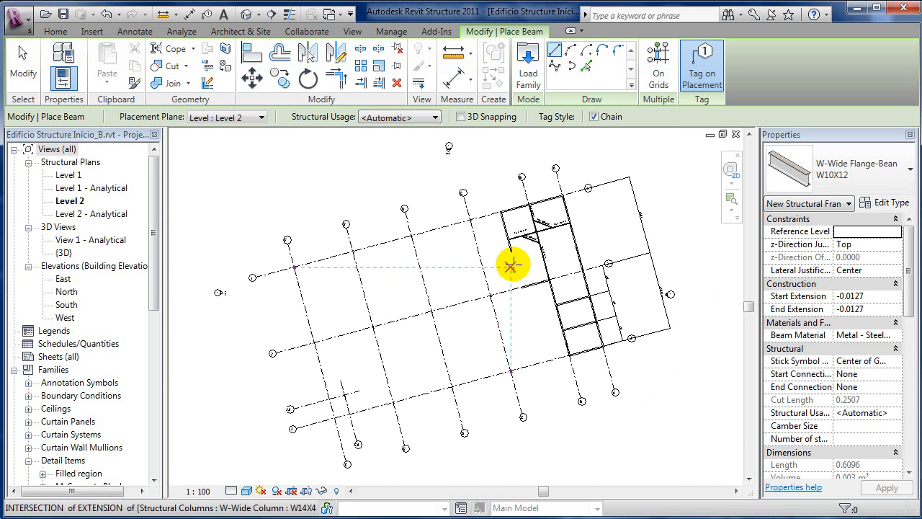
pyautogui.click(657, 76)
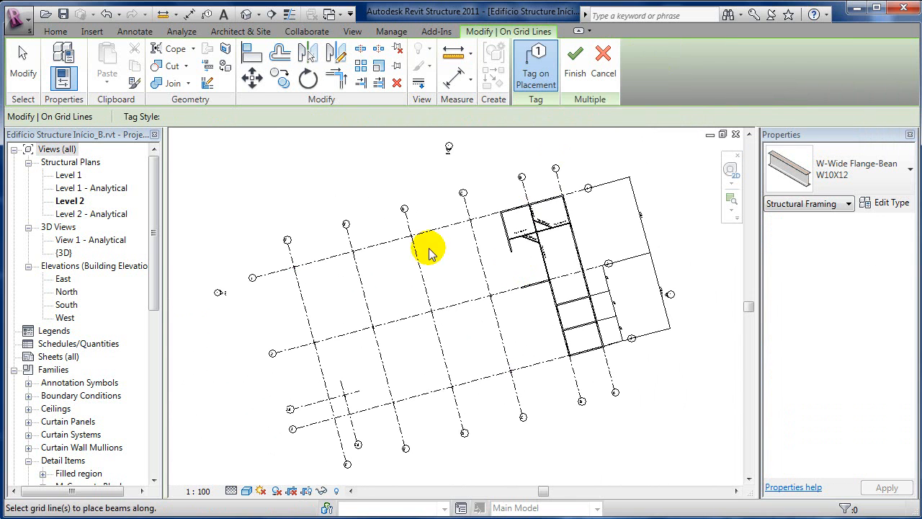
pyautogui.scroll(3, 429, 251)
pyautogui.scroll(1, 440, 311)
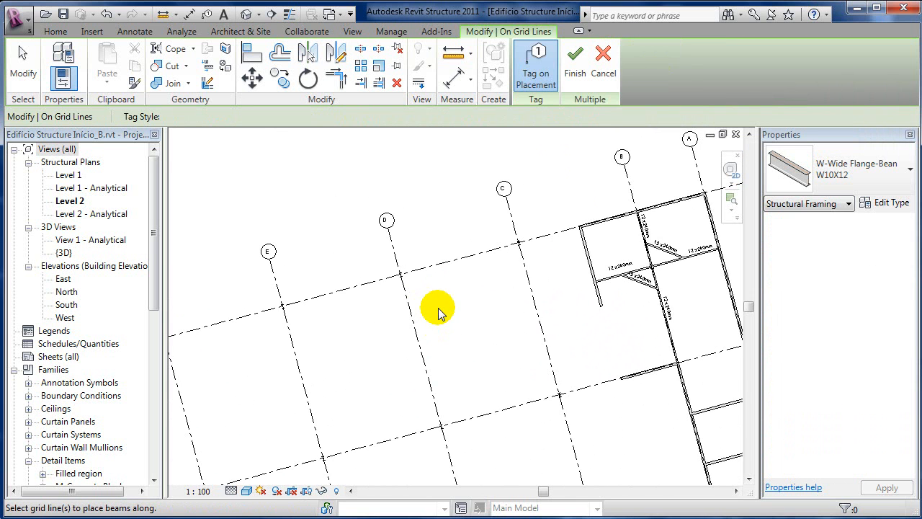
pyautogui.scroll(-2, 536, 288)
pyautogui.moveTo(533, 260); pyautogui.dragTo(521, 183, button='middle')
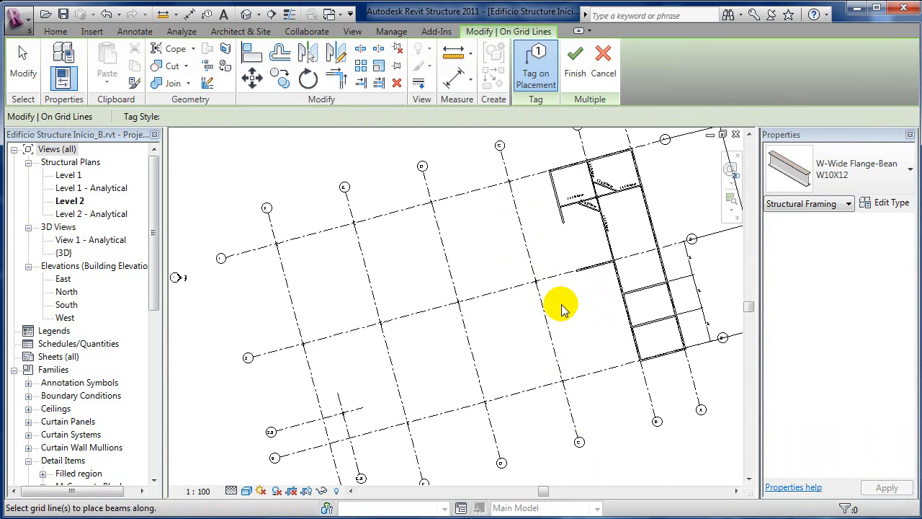
pyautogui.moveTo(583, 393); pyautogui.dragTo(383, 283)
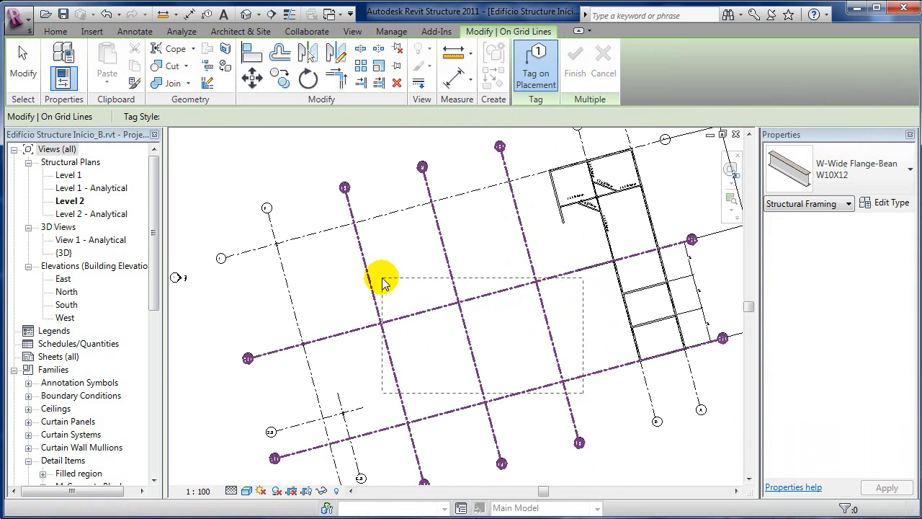
pyautogui.moveTo(365, 225); pyautogui.dragTo(372, 212)
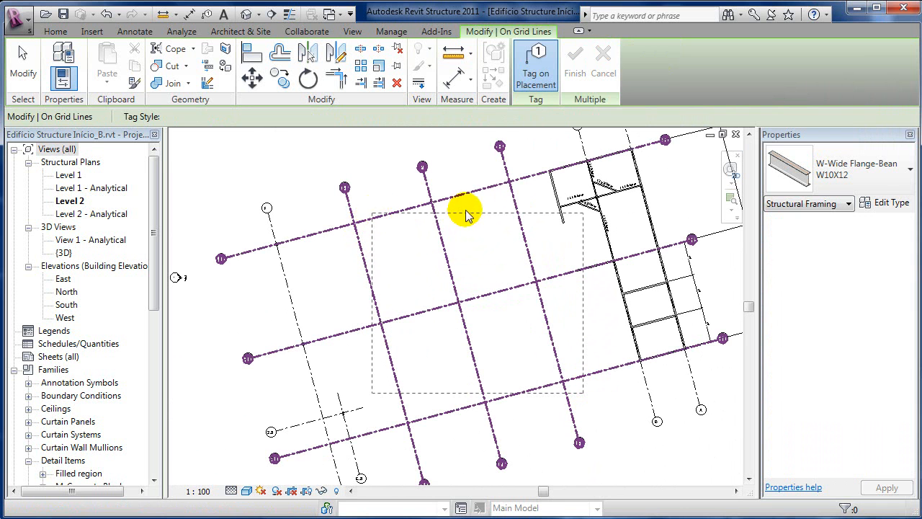
# Examine the W10X12 beams where they meet the corner wall in plan and across the whole frame in 3D
pyautogui.scroll(5, 526, 188)
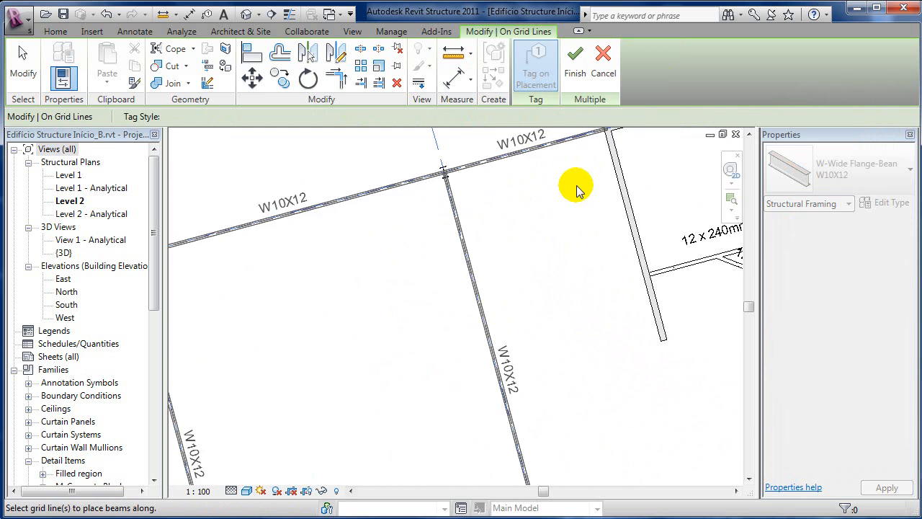
pyautogui.scroll(3, 513, 296)
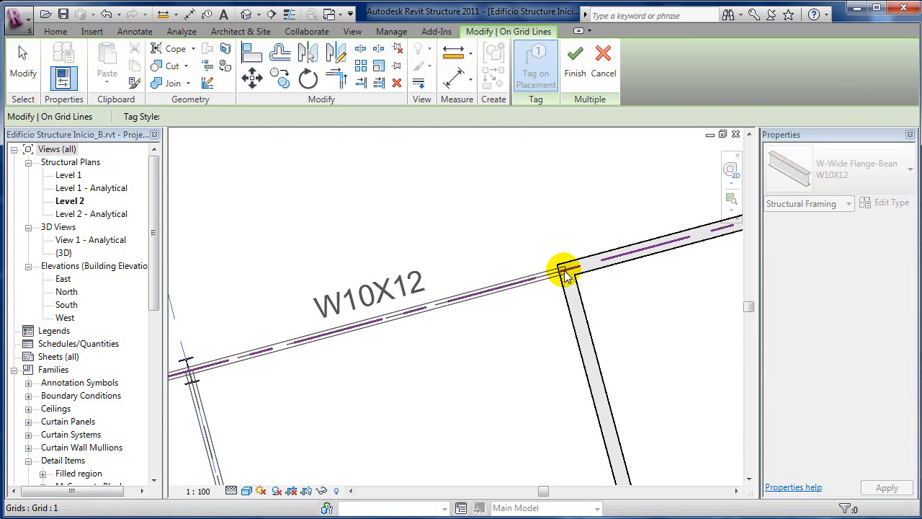
pyautogui.scroll(-5, 568, 276)
pyautogui.moveTo(513, 328); pyautogui.dragTo(482, 213, button='middle')
pyautogui.scroll(-3, 501, 312)
pyautogui.moveTo(577, 422); pyautogui.dragTo(523, 381, button='middle')
pyautogui.scroll(3, 529, 343)
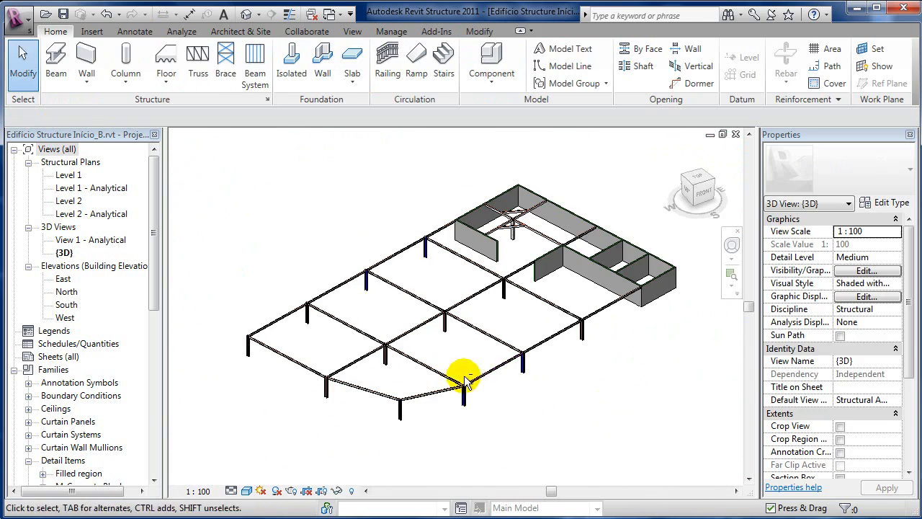
pyautogui.moveTo(465, 379)
pyautogui.keyDown('shift'); pyautogui.mouseDown(button='middle')
pyautogui.moveTo(443, 305)
pyautogui.moveTo(526, 325)
pyautogui.moveTo(646, 323)
pyautogui.moveTo(544, 371)
pyautogui.moveTo(461, 368)
pyautogui.moveTo(467, 410)
pyautogui.moveTo(448, 395)
pyautogui.moveTo(432, 397)
pyautogui.moveTo(442, 358)
pyautogui.moveTo(449, 370)
pyautogui.moveTo(474, 372)
pyautogui.moveTo(606, 311)
pyautogui.moveTo(523, 339)
pyautogui.moveTo(509, 354)
pyautogui.moveTo(512, 370)
pyautogui.moveTo(494, 373)
pyautogui.mouseUp(button='middle'); pyautogui.keyUp('shift')
pyautogui.scroll(3, 442, 359)
pyautogui.scroll(-4, 493, 371)
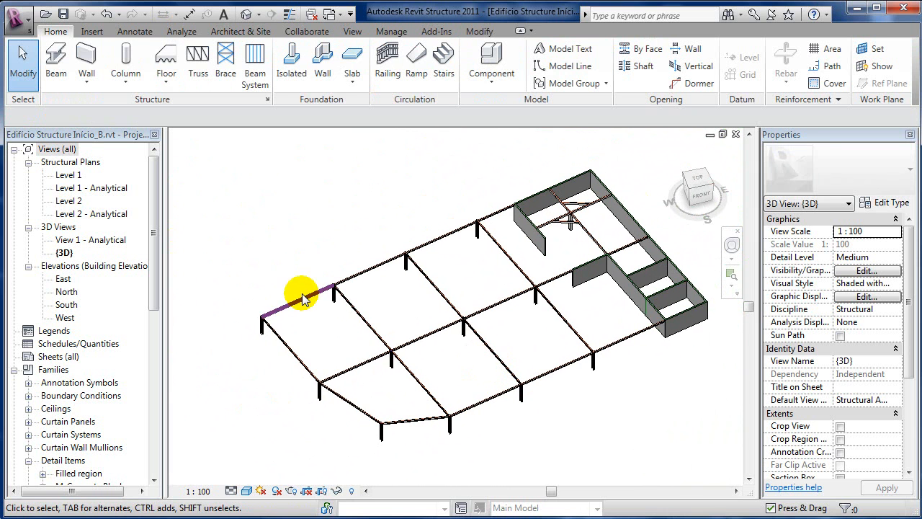
# Return to the Level 2 plan and start an automatic structural beam system
pyautogui.doubleClick(60, 204)
pyautogui.scroll(3, 398, 397)
pyautogui.moveTo(399, 398)
pyautogui.mouseDown(button='middle')
pyautogui.moveTo(416, 387)
pyautogui.moveTo(411, 402)
pyautogui.mouseUp(button='middle')
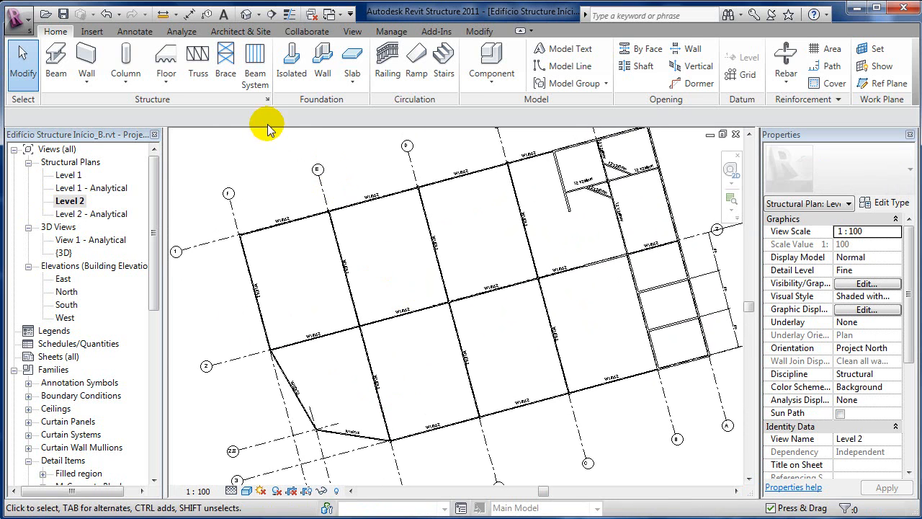
pyautogui.click(255, 62)
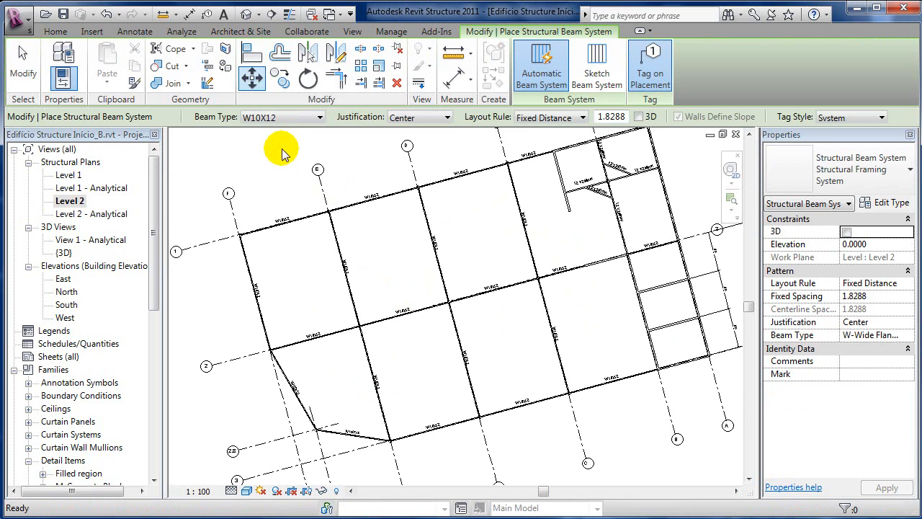
# Try the Fixed Number, Maximum Spacing and Clear Spacing layout rules for the beam system
pyautogui.click(912, 287)
pyautogui.click(910, 285)
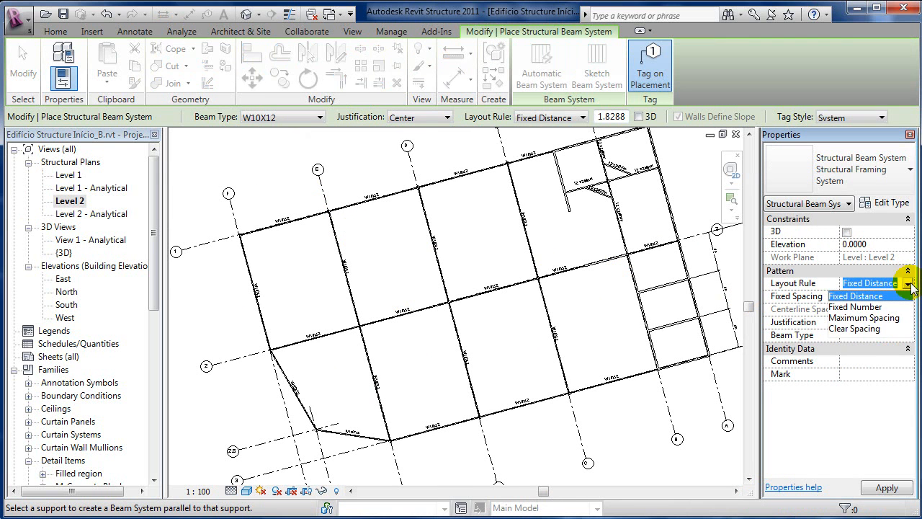
pyautogui.click(875, 307)
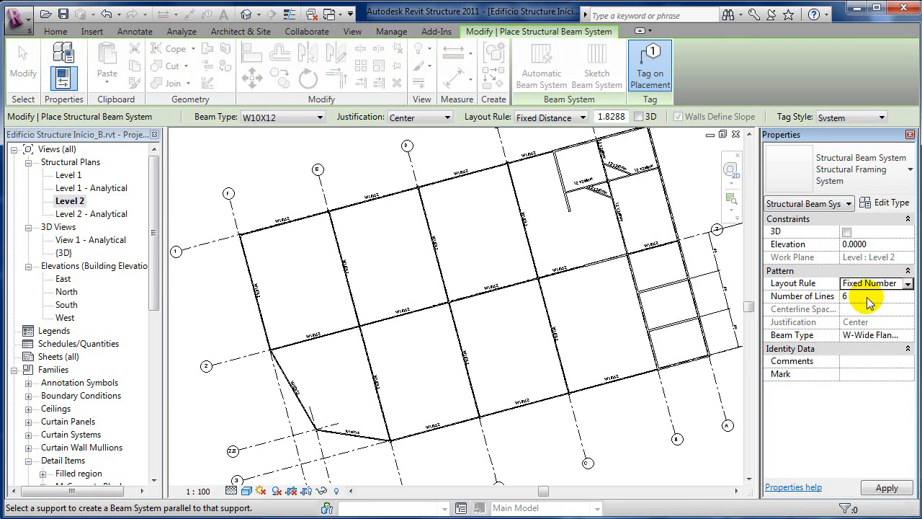
pyautogui.click(908, 284)
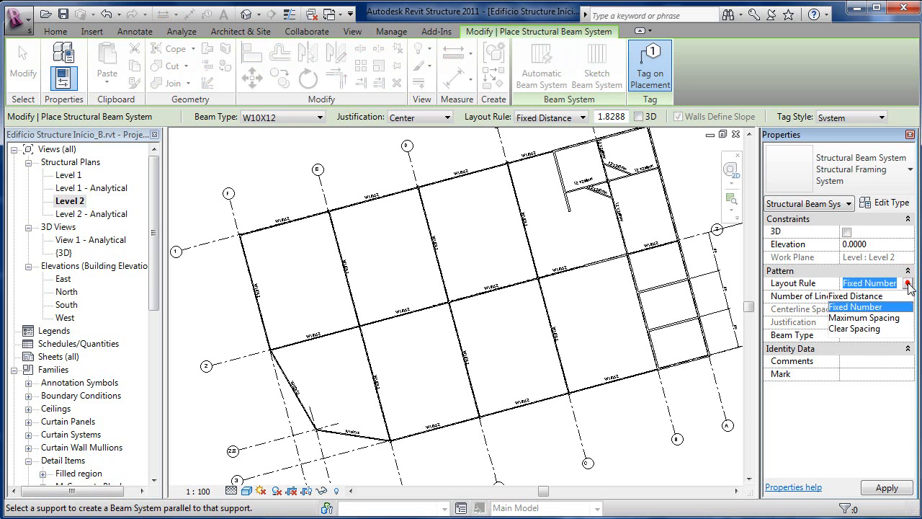
pyautogui.click(886, 318)
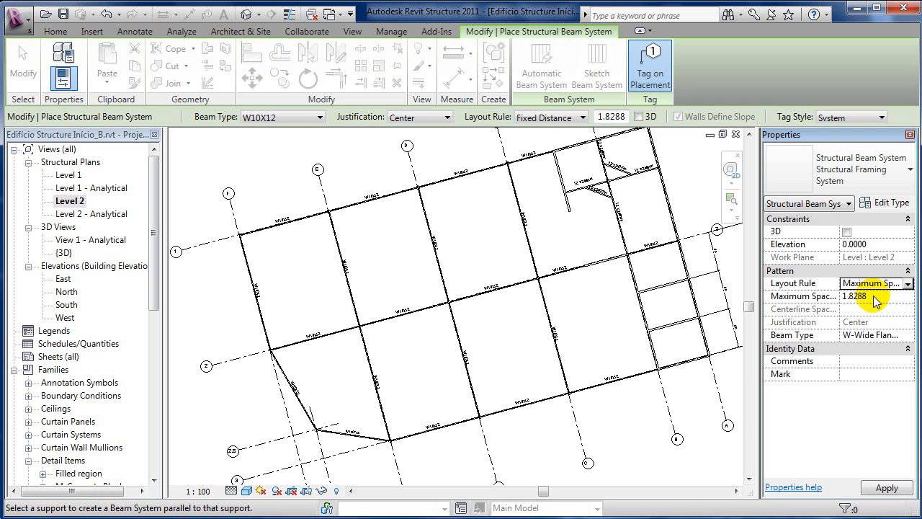
pyautogui.click(908, 284)
pyautogui.click(879, 329)
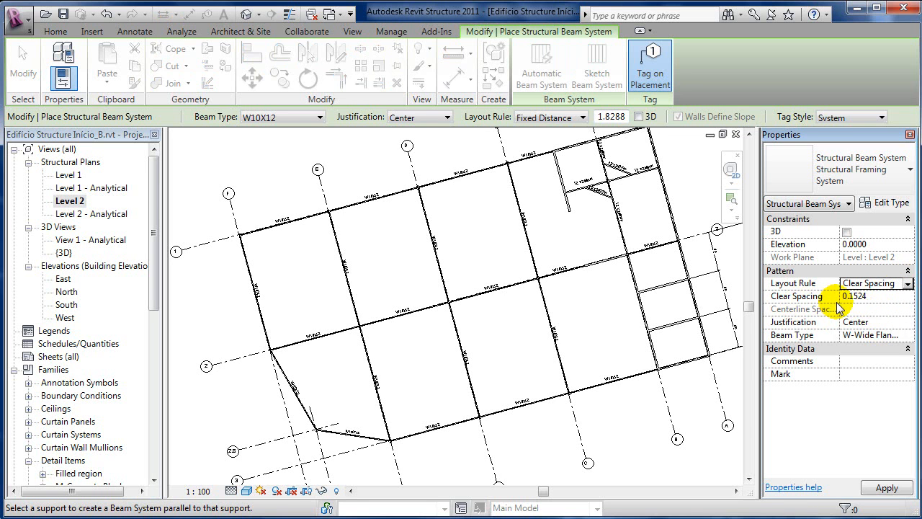
# Set the layout rule to Fixed Number and place W10X12 beam systems parallel to grid 1 in the three bays between grids F and C
pyautogui.click(903, 284)
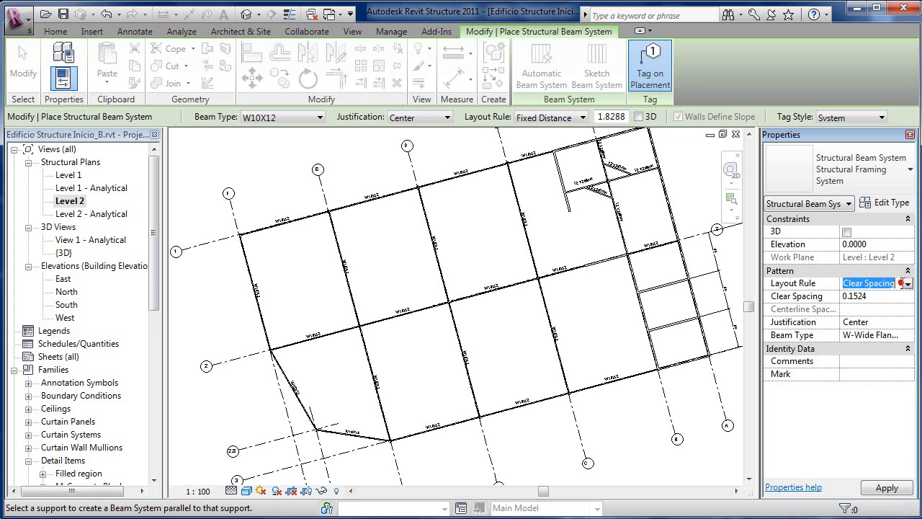
pyautogui.click(908, 285)
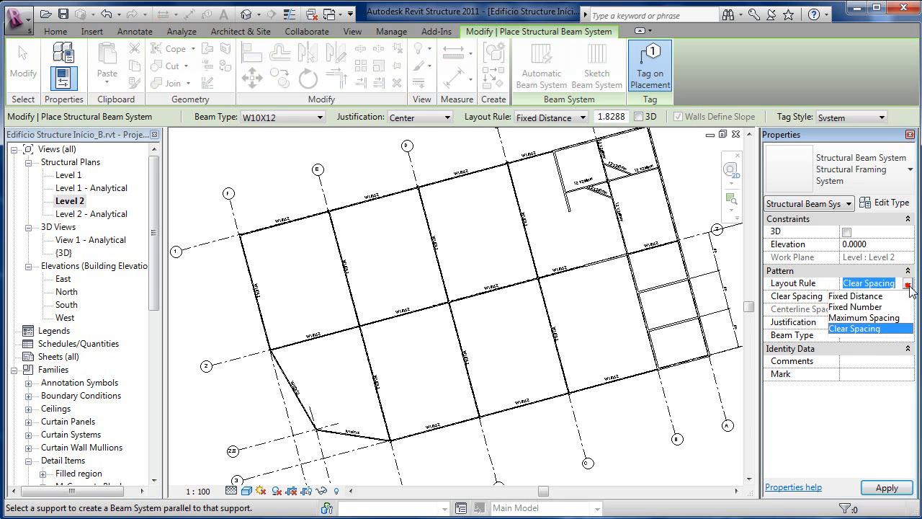
pyautogui.click(875, 308)
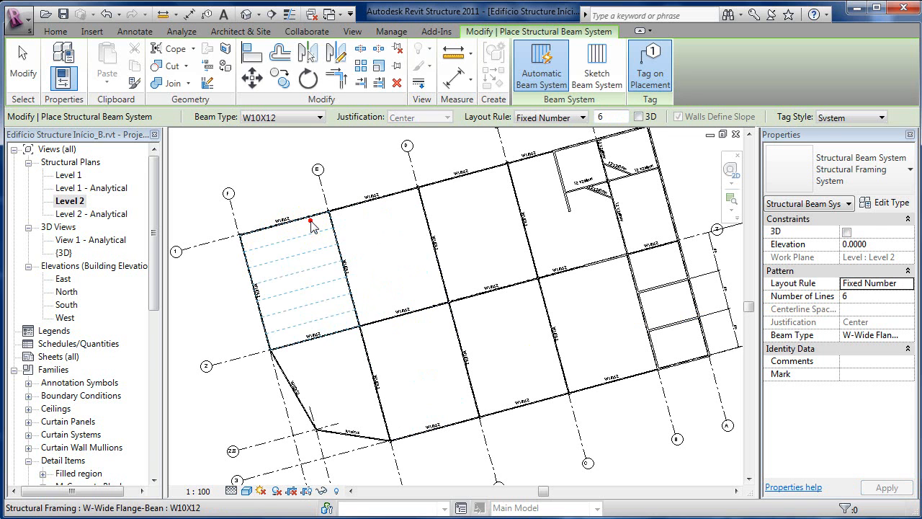
pyautogui.click(312, 225)
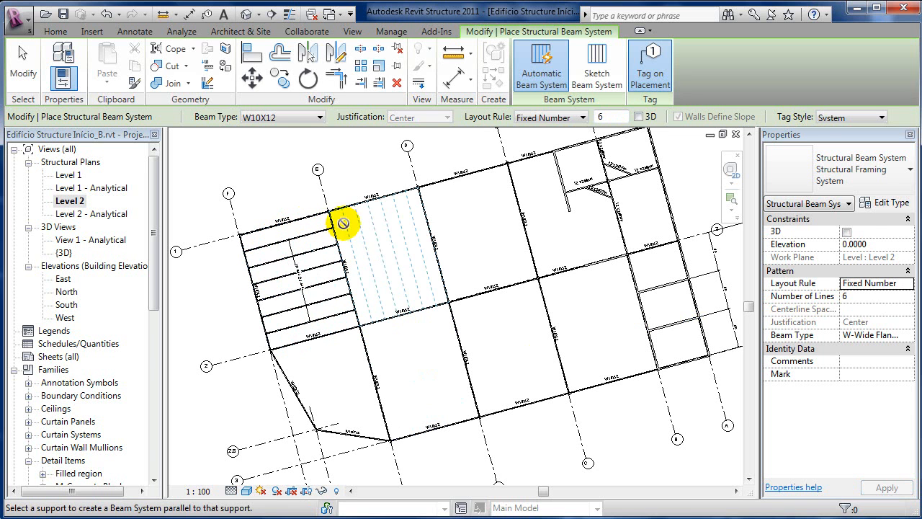
pyautogui.click(383, 201)
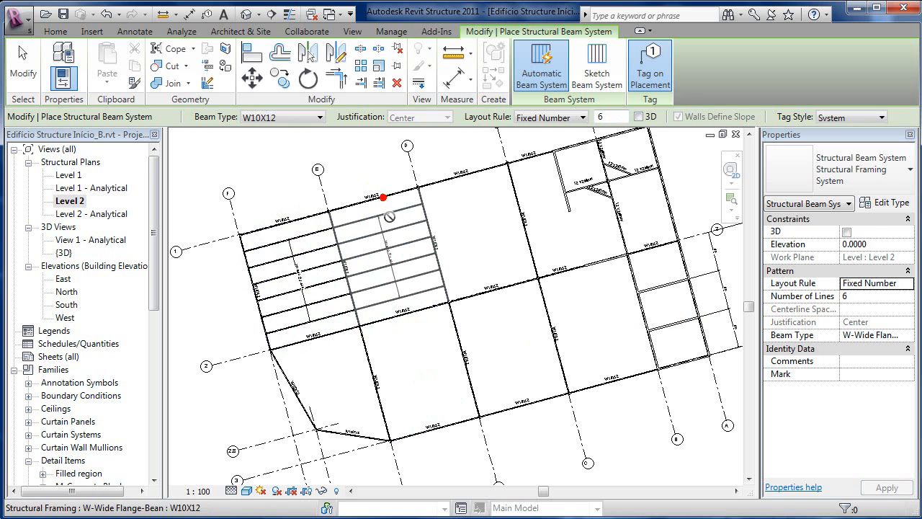
pyautogui.click(469, 177)
# Preview the beam system layouts between grids C and B and examine the bays around the angled southwest corner
pyautogui.moveTo(499, 307); pyautogui.dragTo(356, 427, button='middle')
pyautogui.scroll(3, 392, 318)
pyautogui.moveTo(391, 317); pyautogui.dragTo(379, 230, button='middle')
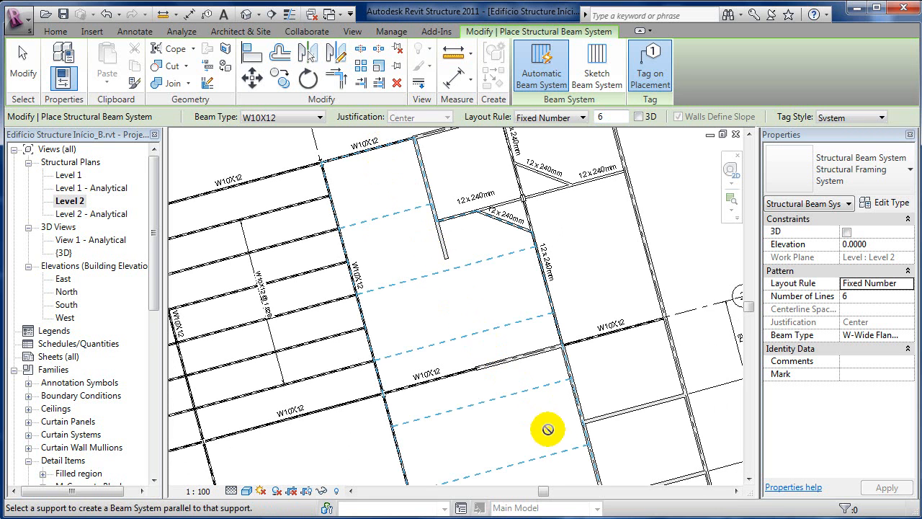
pyautogui.moveTo(555, 443); pyautogui.dragTo(490, 324, button='middle')
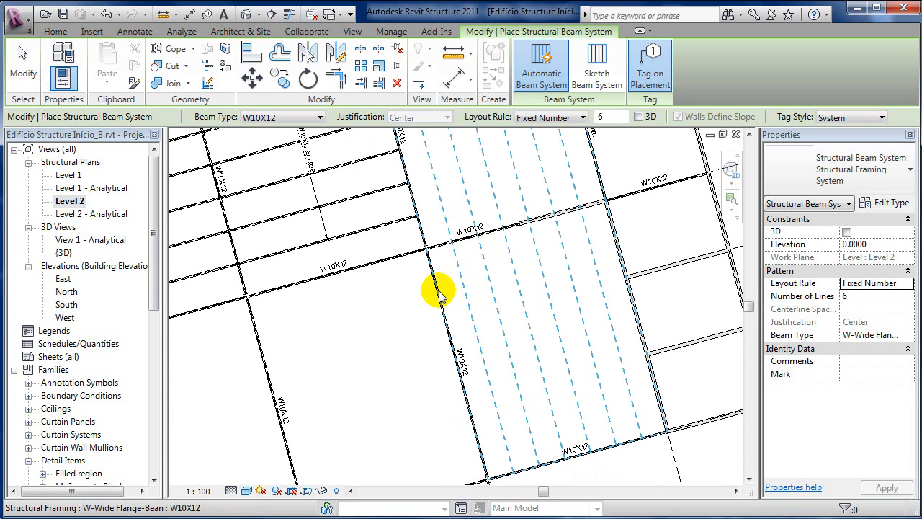
pyautogui.moveTo(438, 290); pyautogui.dragTo(436, 440, button='middle')
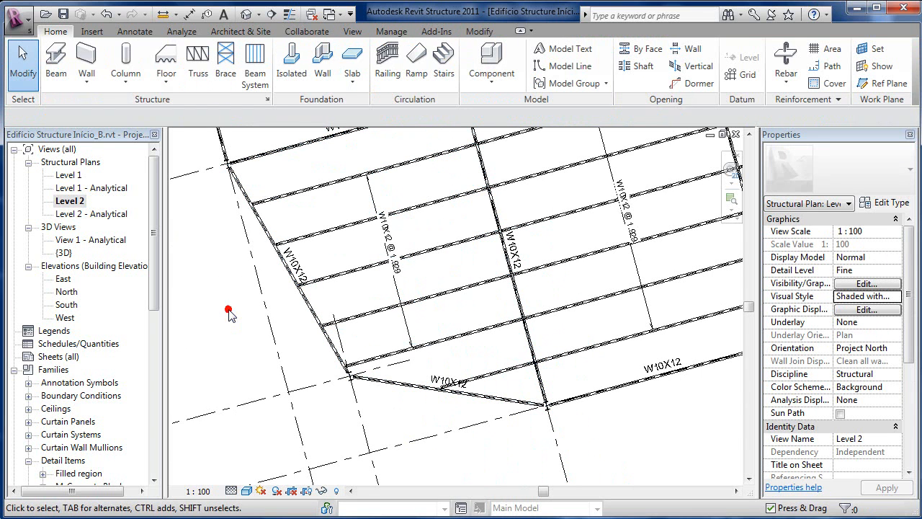
pyautogui.scroll(-1, 229, 314)
pyautogui.moveTo(241, 309); pyautogui.dragTo(247, 377, button='middle')
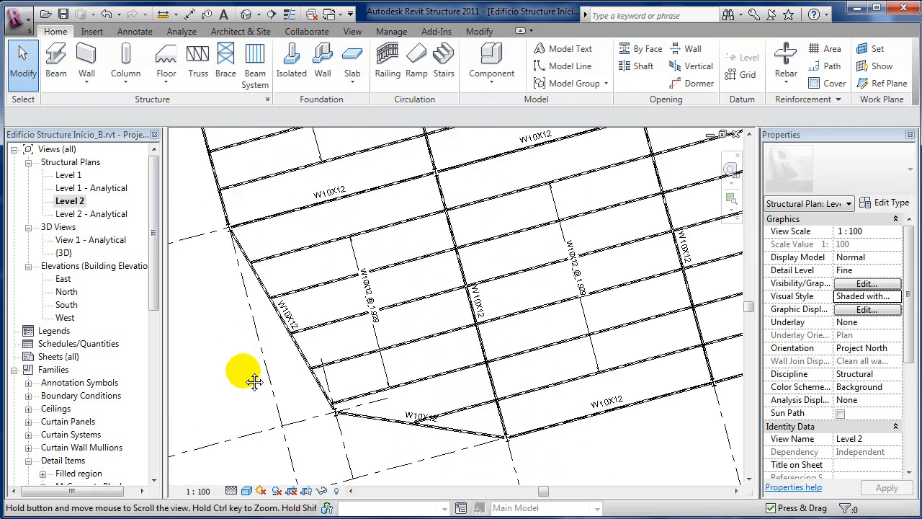
# Try moving grid E.8 at the southwest corner to 1.5 m from grid F
pyautogui.moveTo(555, 249); pyautogui.dragTo(457, 336, button='middle')
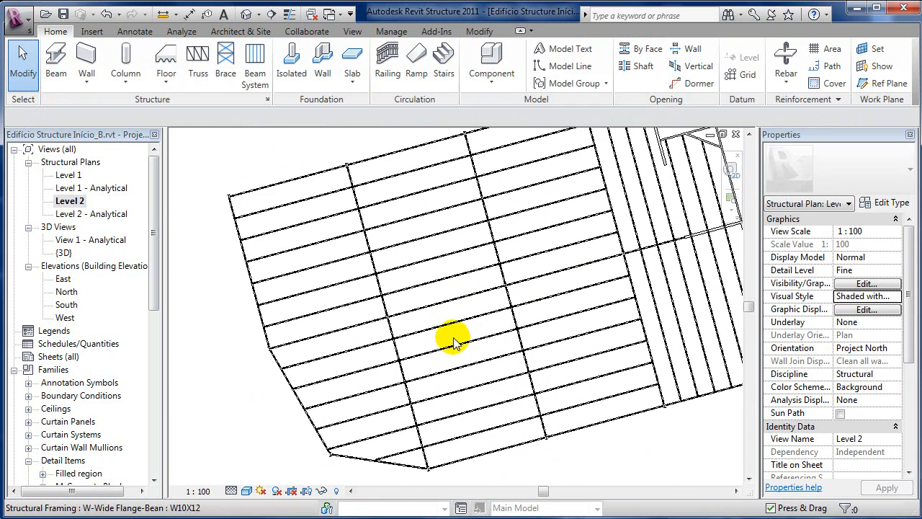
pyautogui.moveTo(359, 423); pyautogui.dragTo(395, 284, button='middle')
pyautogui.scroll(6, 377, 362)
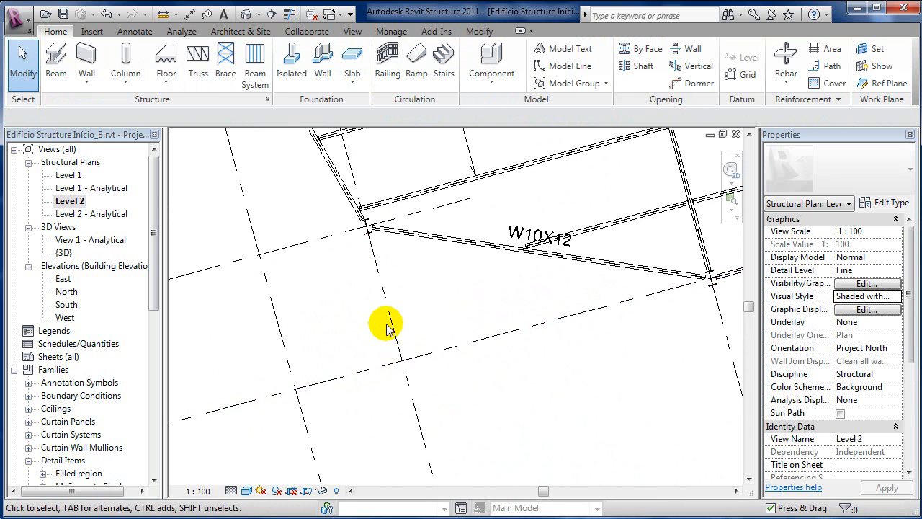
pyautogui.moveTo(395, 324); pyautogui.dragTo(422, 405, button='middle')
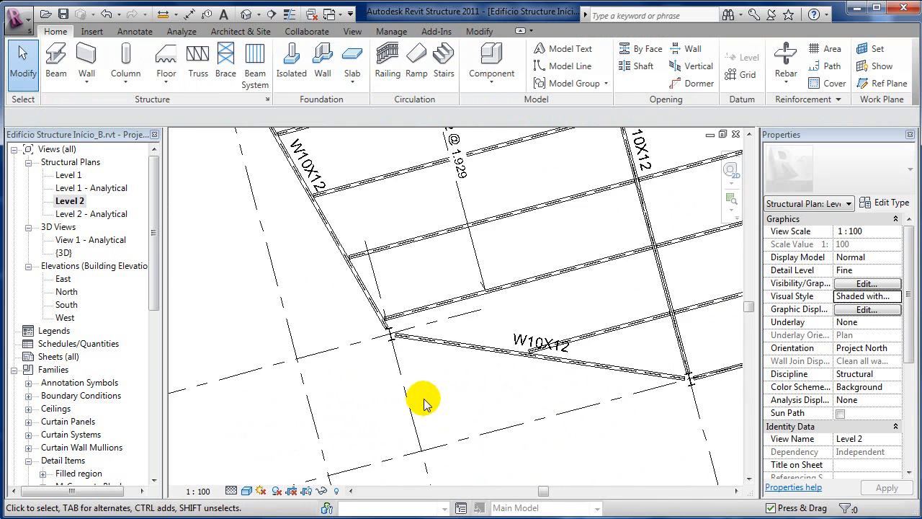
pyautogui.click(407, 393)
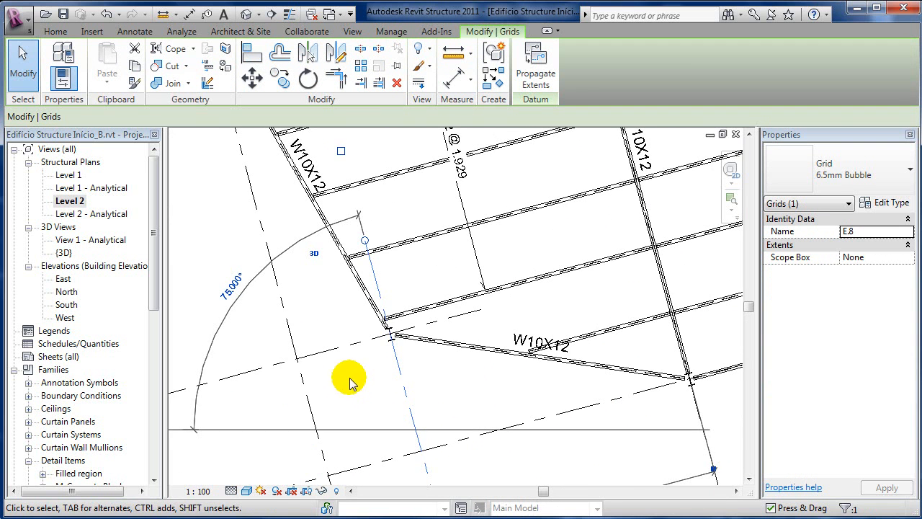
pyautogui.moveTo(351, 378); pyautogui.dragTo(356, 281, button='middle')
pyautogui.scroll(-1, 403, 408)
pyautogui.moveTo(404, 414); pyautogui.dragTo(402, 421, button='middle')
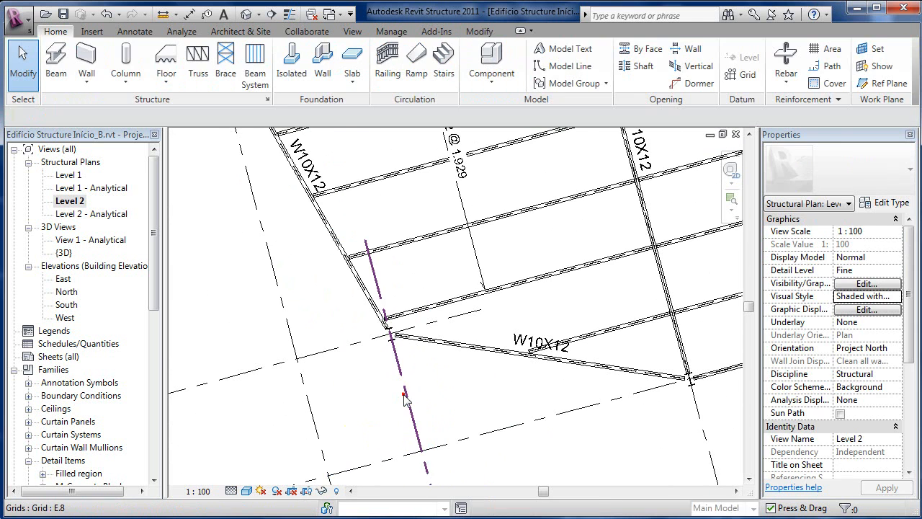
pyautogui.click(406, 401)
pyautogui.moveTo(358, 364); pyautogui.dragTo(370, 247, button='middle')
pyautogui.scroll(-1, 400, 408)
pyautogui.moveTo(400, 408); pyautogui.dragTo(401, 417, button='middle')
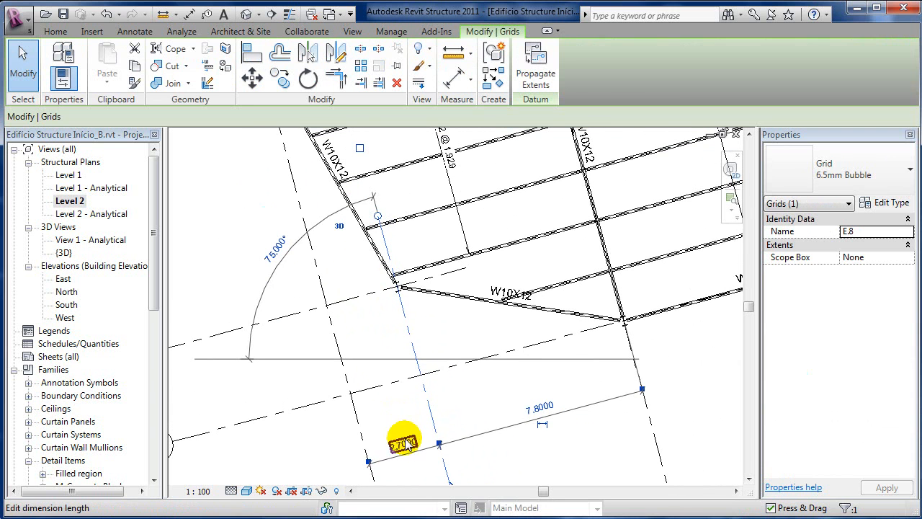
pyautogui.click(405, 442)
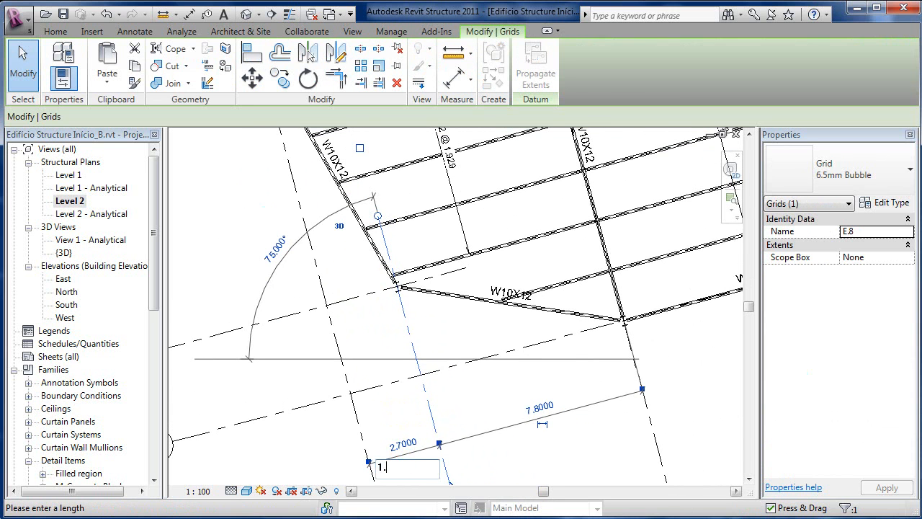
pyautogui.press('Return')
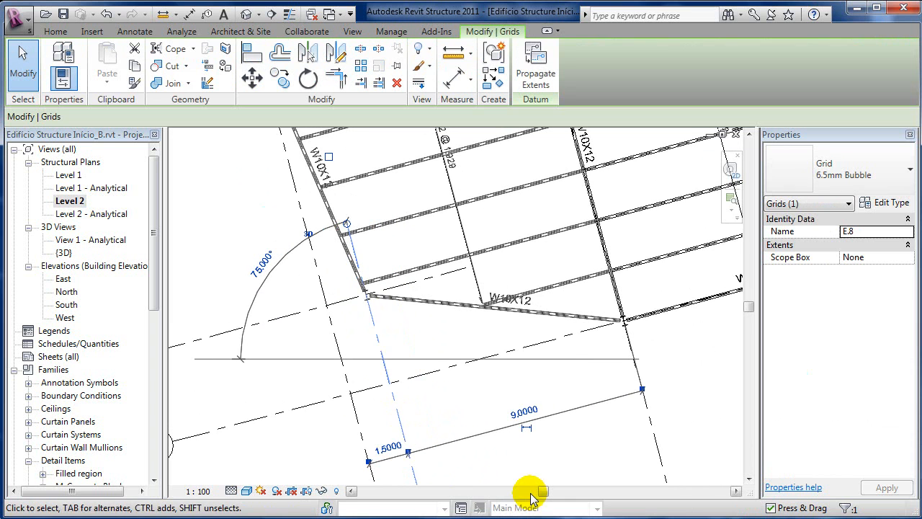
pyautogui.click(295, 338)
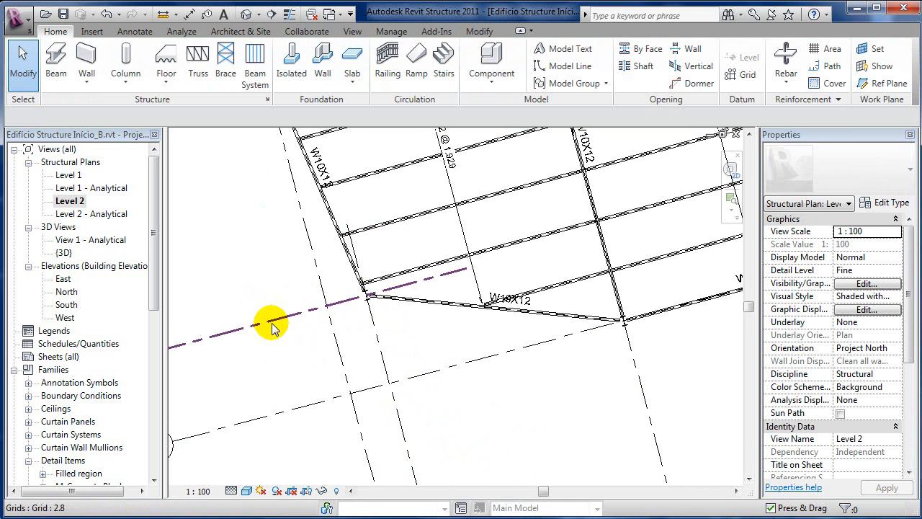
# Try moving grid 2.8 closer to grid 3 at the southwest corner
pyautogui.click(271, 323)
pyautogui.moveTo(282, 394); pyautogui.dragTo(444, 351, button='middle')
pyautogui.moveTo(474, 309); pyautogui.dragTo(365, 295, button='middle')
pyautogui.scroll(-1, 366, 296)
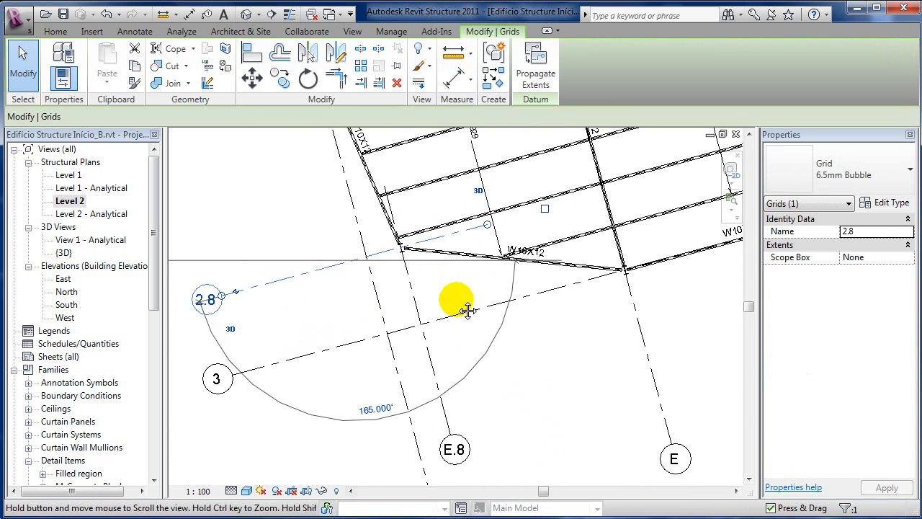
pyautogui.scroll(-2, 443, 310)
pyautogui.moveTo(378, 329); pyautogui.dragTo(356, 340, button='middle')
pyautogui.scroll(3, 356, 340)
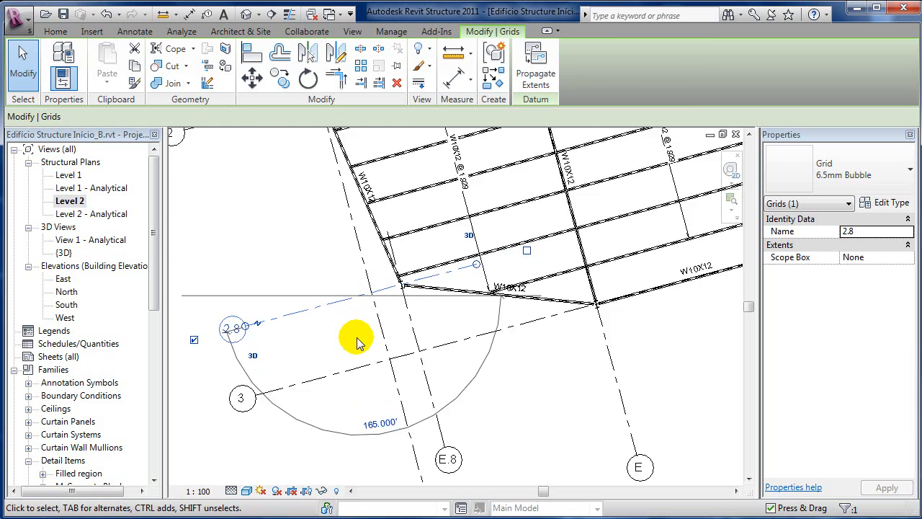
pyautogui.keyDown('ctrl'); pyautogui.moveTo(328, 289); pyautogui.dragTo(390, 358); pyautogui.keyUp('ctrl')
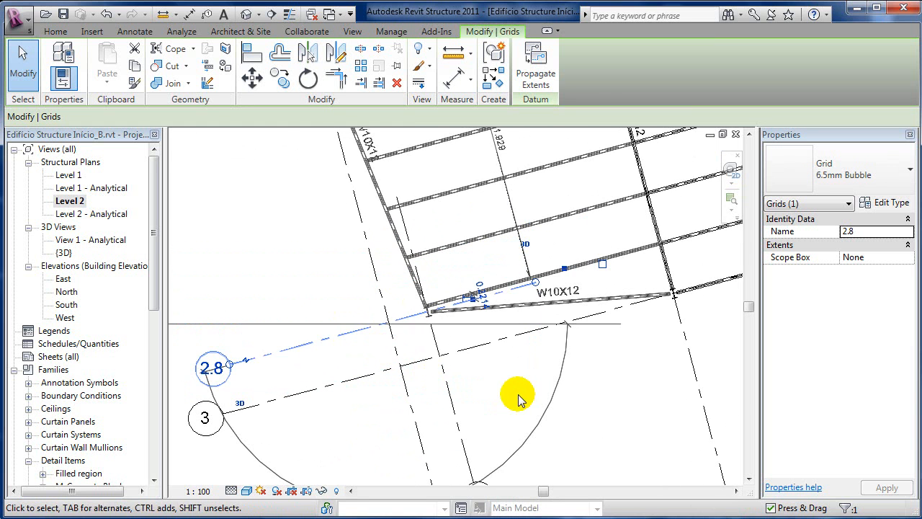
# Try shifting grid E.8 toward grid E, about 4.8 m from grid F and 5.7 m from grid E
pyautogui.click(449, 390)
pyautogui.moveTo(470, 390); pyautogui.dragTo(535, 378)
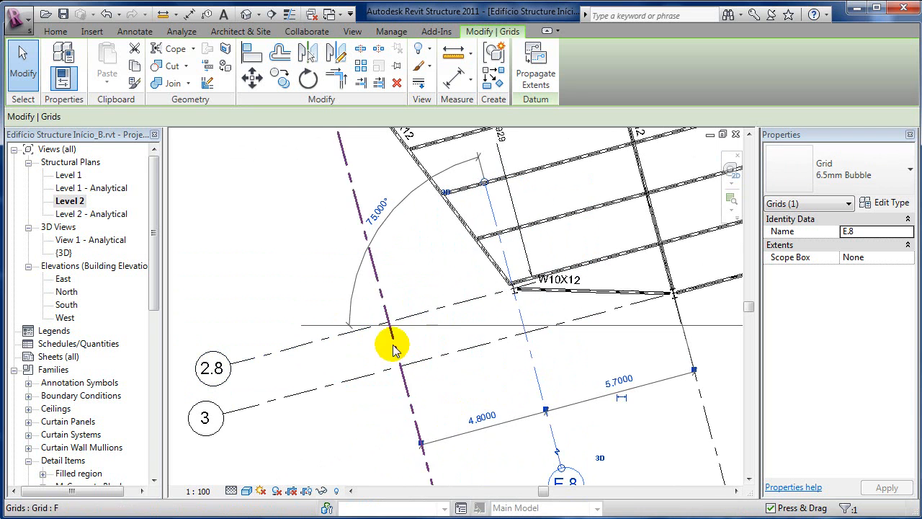
pyautogui.click(334, 295)
pyautogui.moveTo(397, 262); pyautogui.dragTo(395, 359, button='middle')
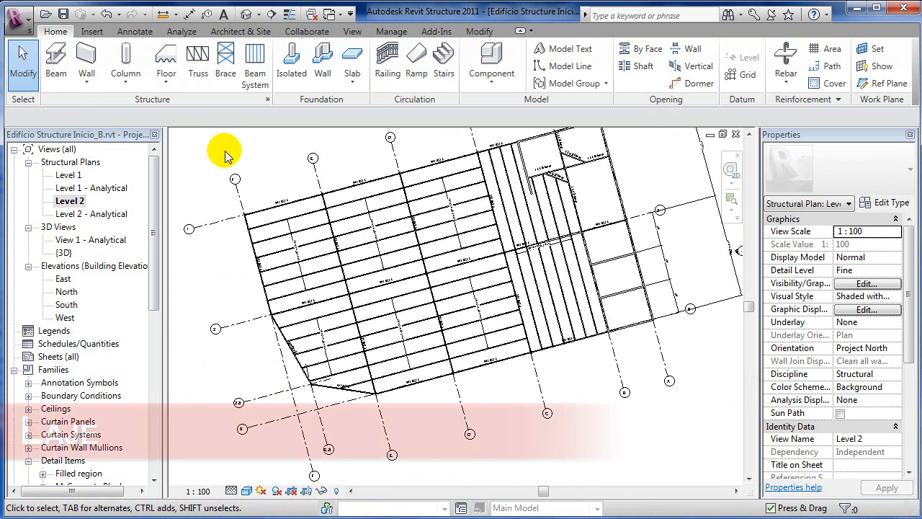
# Start a structural floor on Level 2 and preview the floor types from 75mm Metal Roof Deck through Insitu Concrete 225mm
pyautogui.click(165, 64)
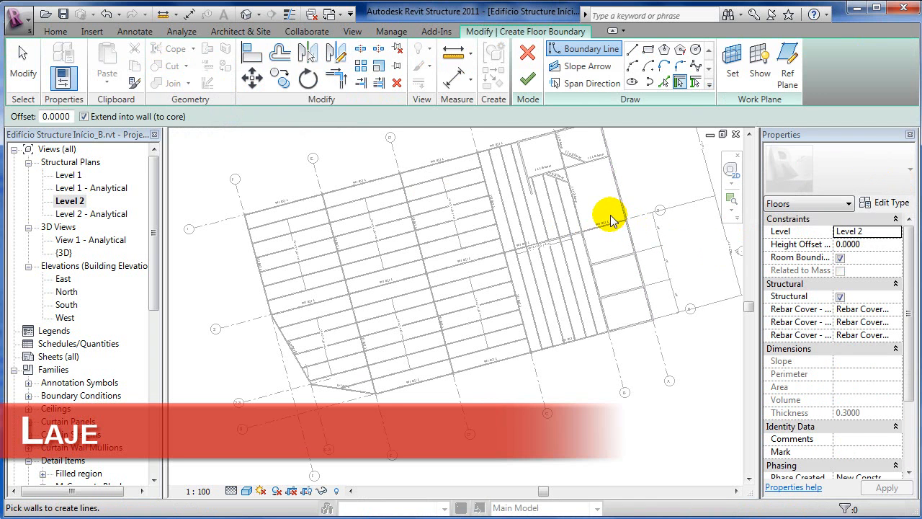
pyautogui.click(885, 206)
pyautogui.click(585, 106)
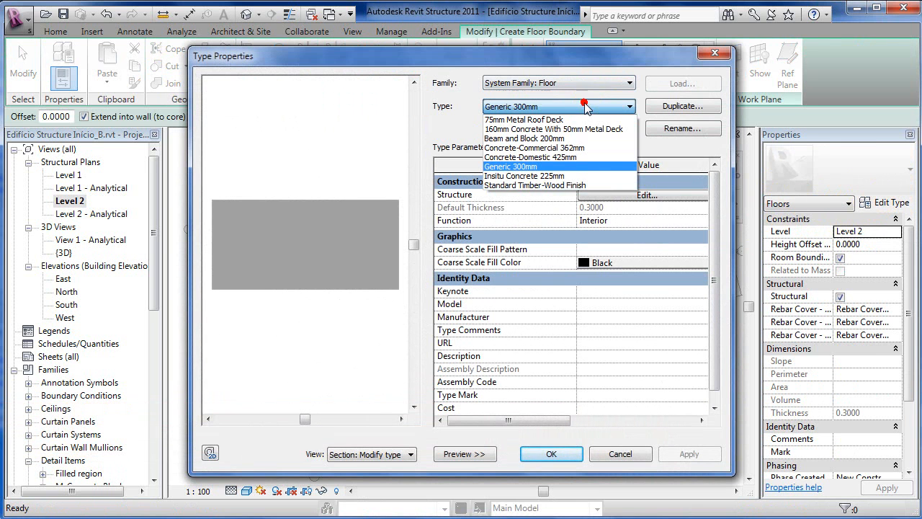
pyautogui.click(564, 119)
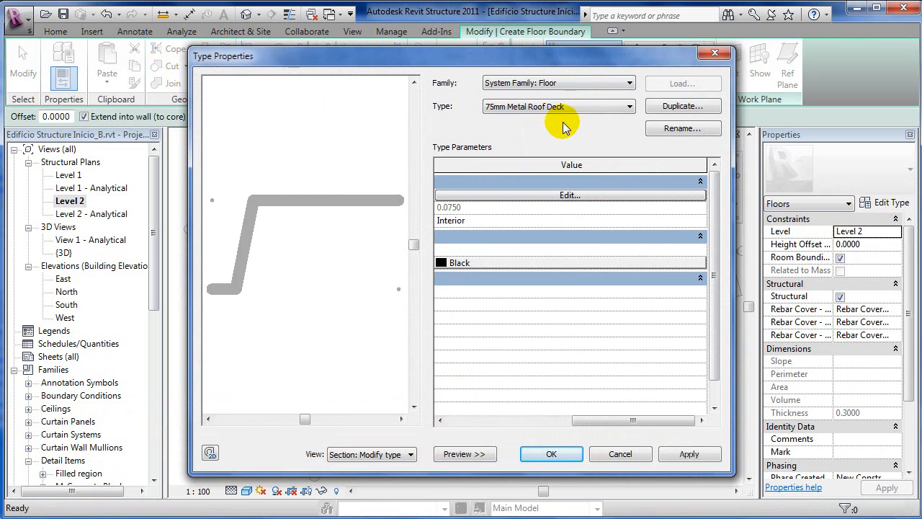
pyautogui.press('Down')
pyautogui.press('Down')
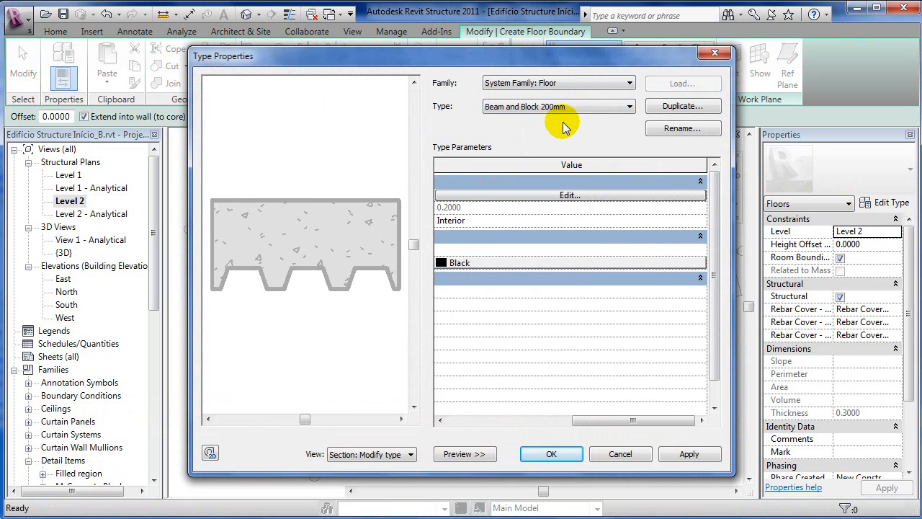
pyautogui.press('Down')
pyautogui.press('Down')
pyautogui.press('Down')
pyautogui.press('Down')
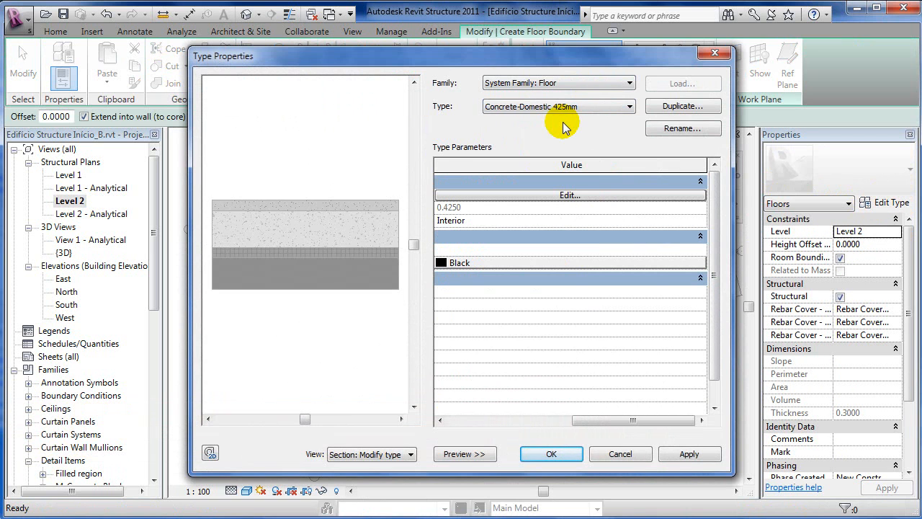
pyautogui.press('Down')
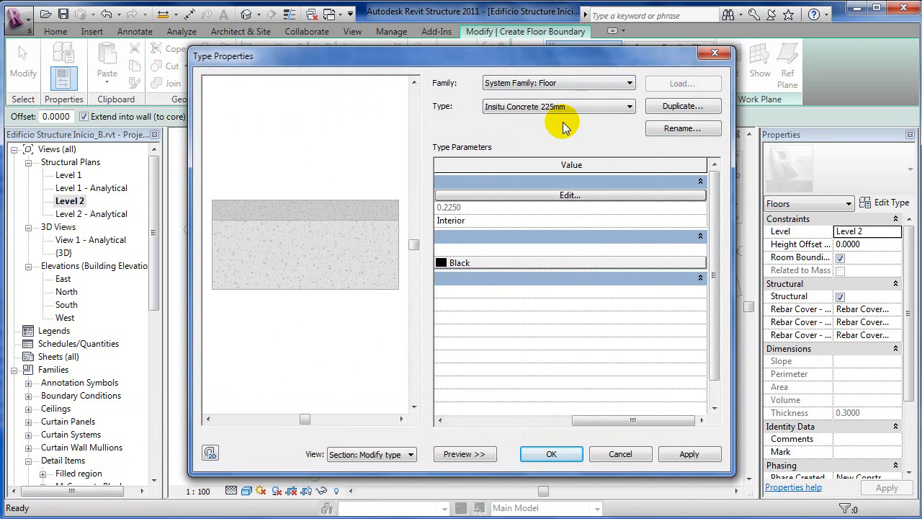
# Set the floor type to 160mm Concrete With 50mm Metal Deck
pyautogui.press('Up')
pyautogui.press('Up')
pyautogui.press('Up')
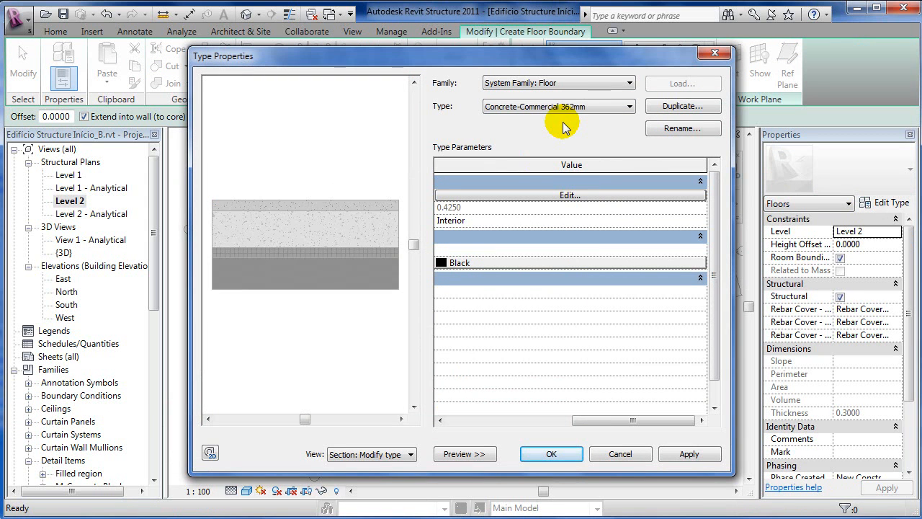
pyautogui.press('Up')
pyautogui.press('Up')
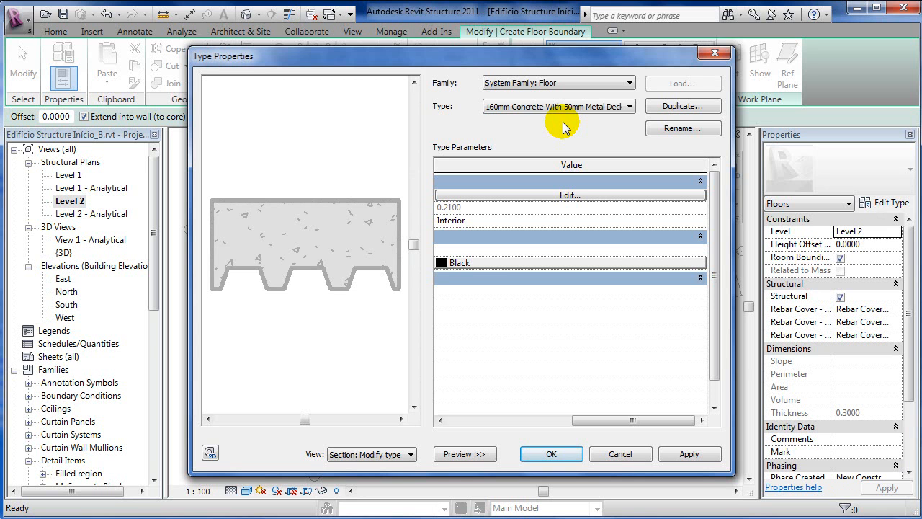
pyautogui.press('Up')
pyautogui.press('Down')
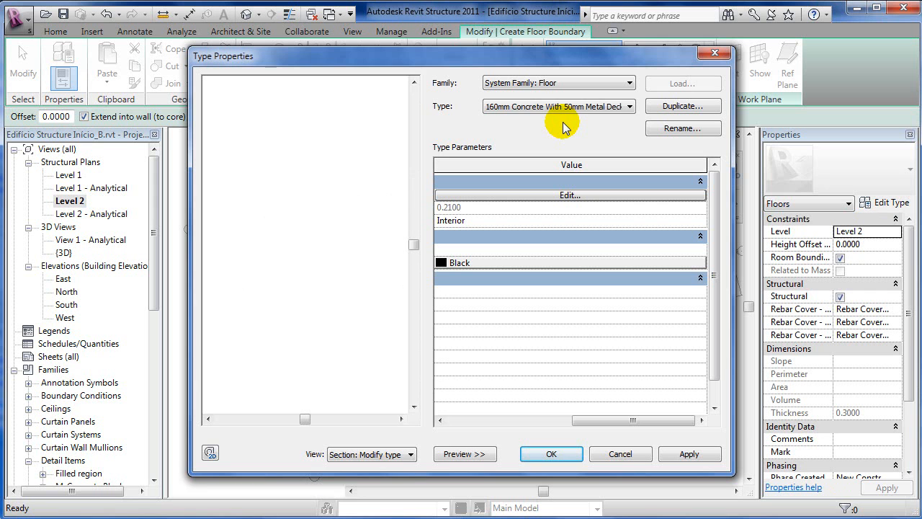
pyautogui.click(552, 454)
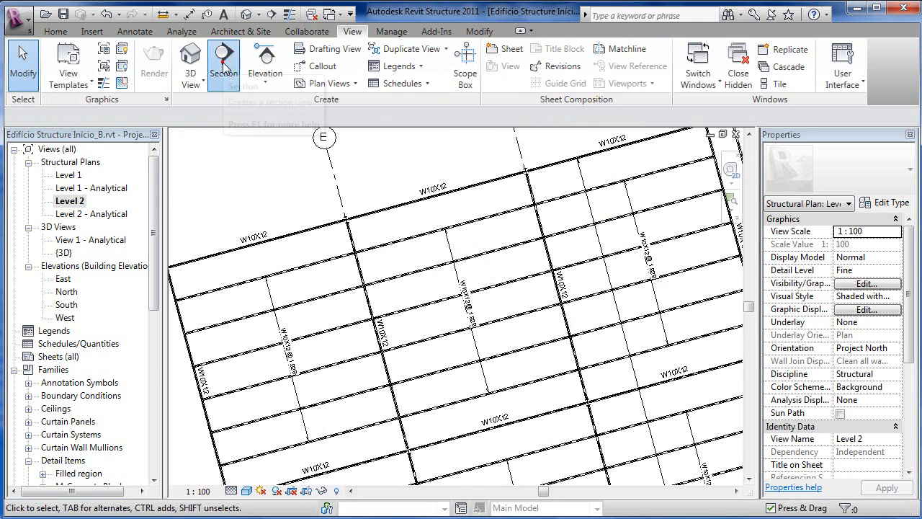
# Draw a building section parallel to grid 1, from outside grid F to just short of grid E
pyautogui.click(214, 41)
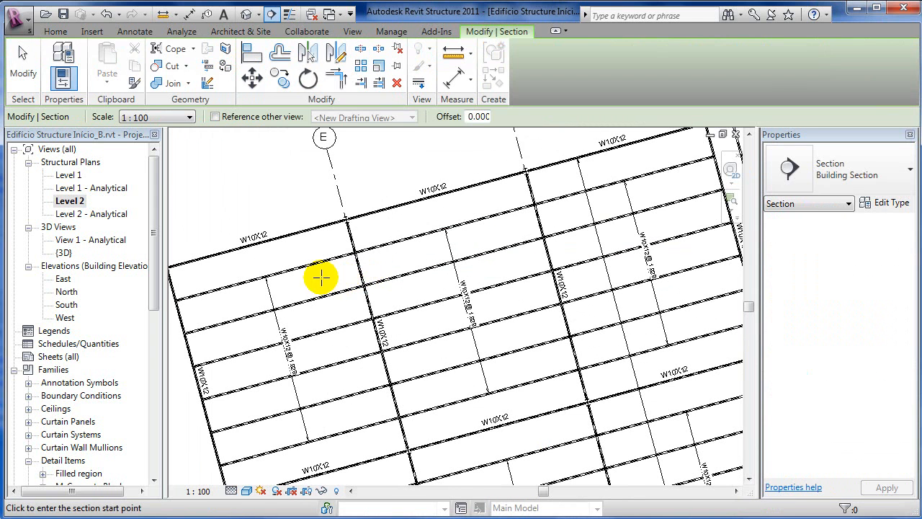
pyautogui.moveTo(342, 285); pyautogui.dragTo(418, 253, button='middle')
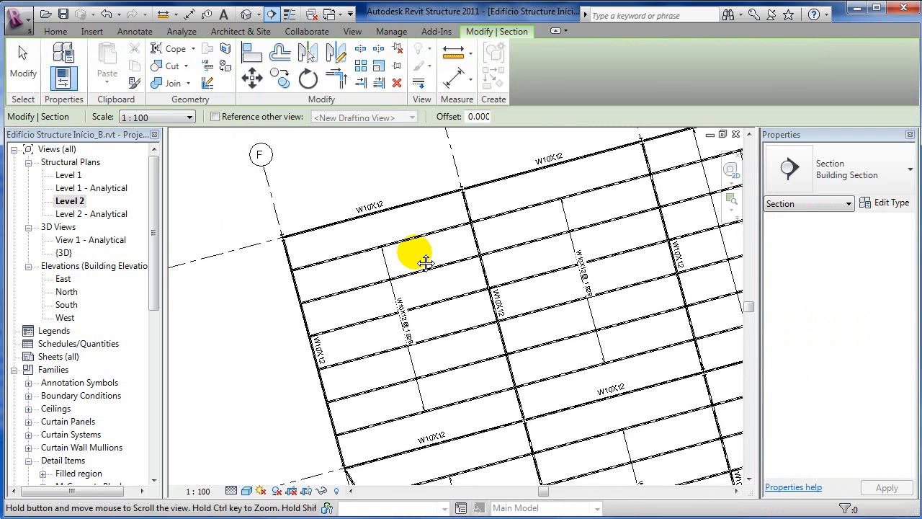
pyautogui.click(280, 333)
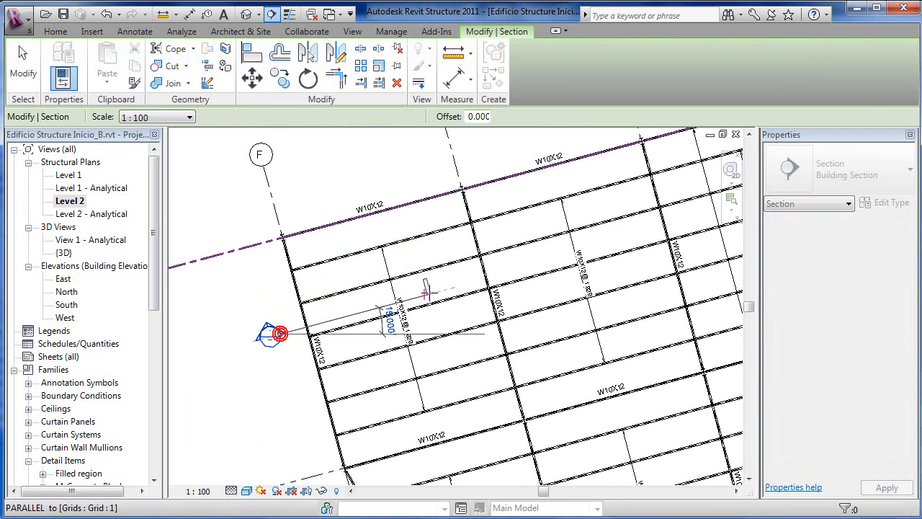
pyautogui.click(460, 284)
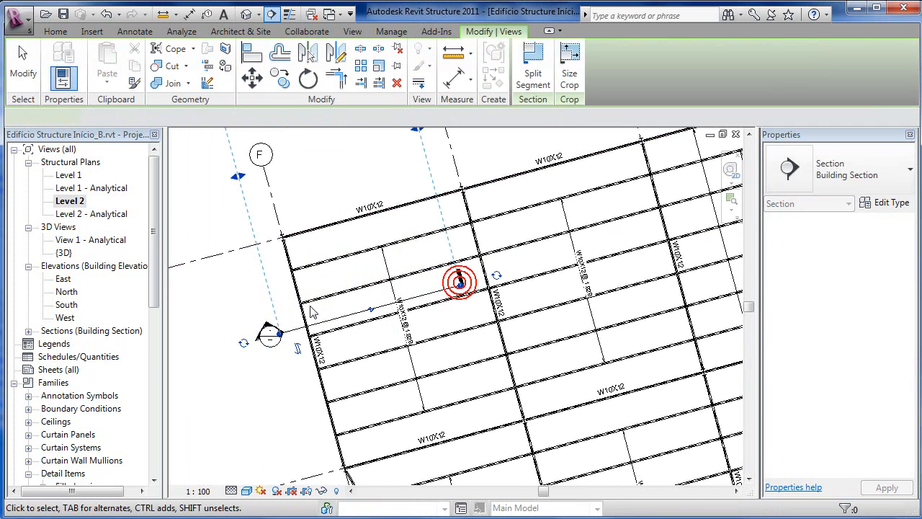
pyautogui.click(23, 72)
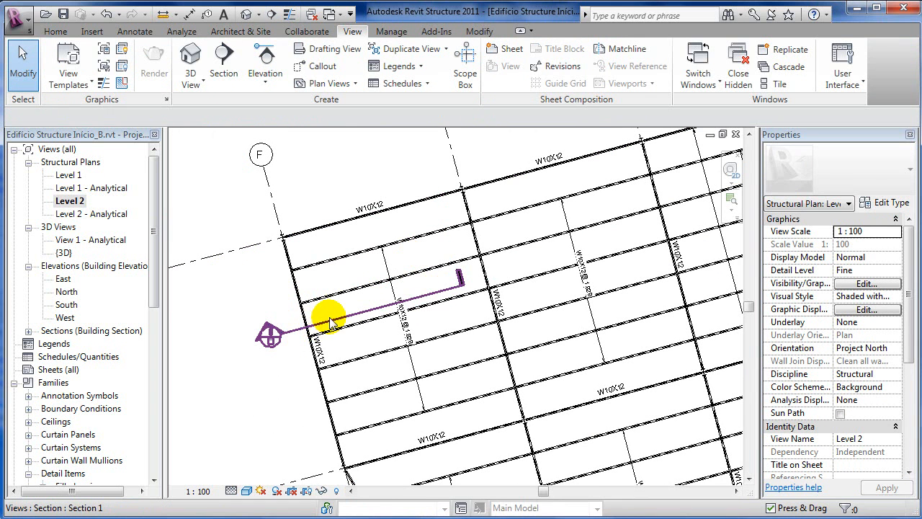
# Open the view of the new section through the bay between grids F and E
pyautogui.click(320, 326)
pyautogui.rightClick(330, 320)
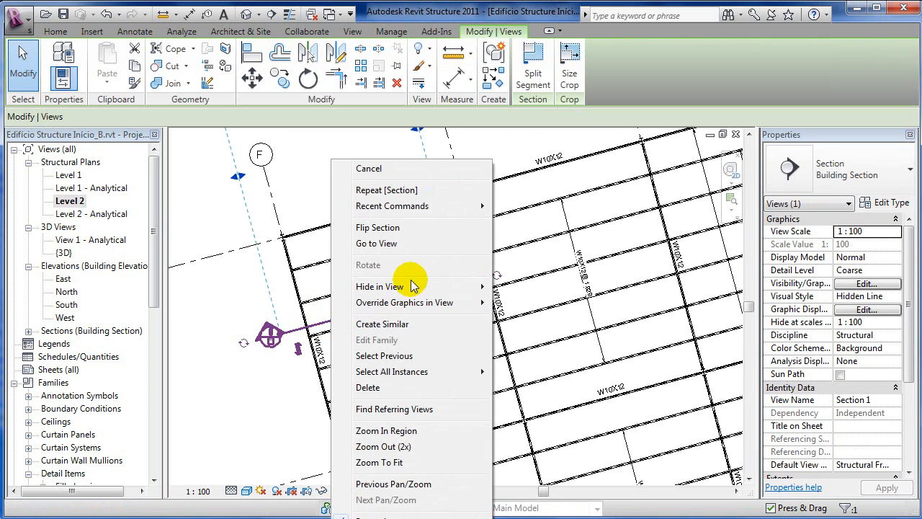
pyautogui.click(425, 245)
pyautogui.scroll(3, 378, 342)
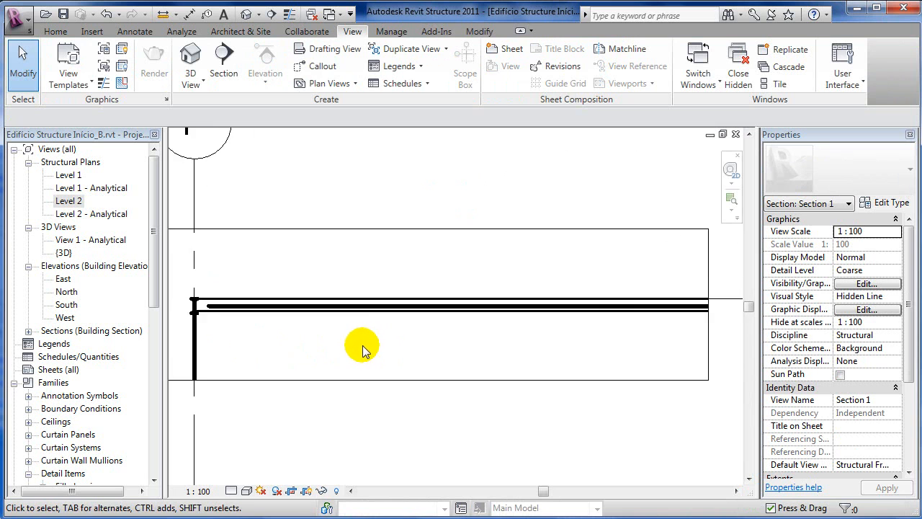
pyautogui.moveTo(353, 345); pyautogui.dragTo(440, 358, button='middle')
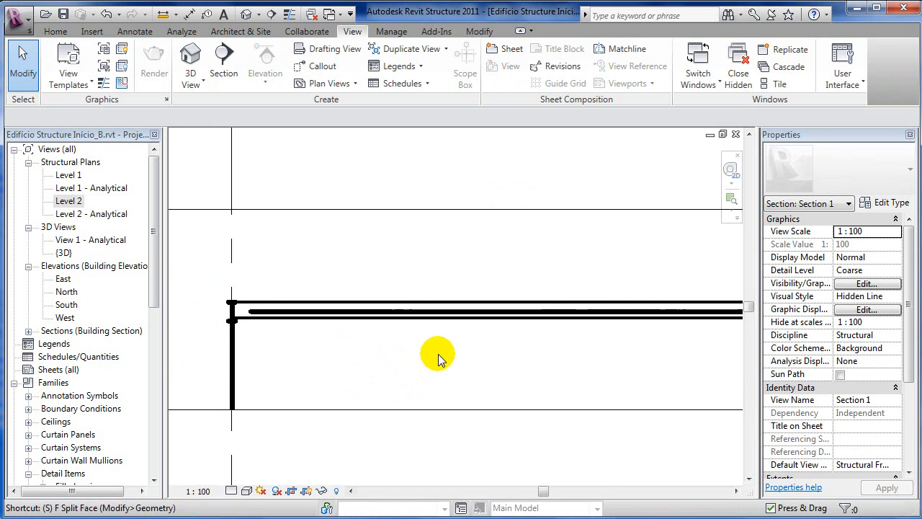
# Set the section view's visual style to Shaded with Edges and its detail level to Fine
pyautogui.press('d')
pyautogui.scroll(2, 380, 339)
pyautogui.scroll(-1, 377, 333)
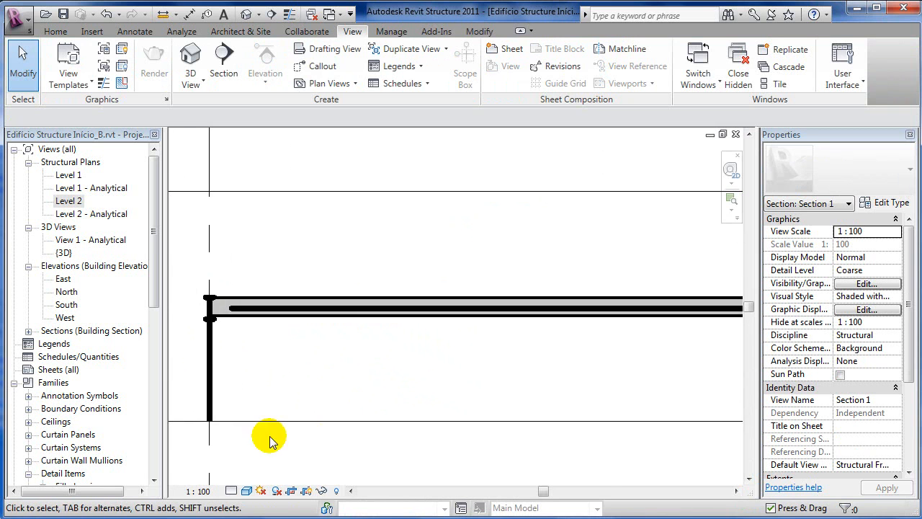
pyautogui.click(230, 491)
pyautogui.click(242, 475)
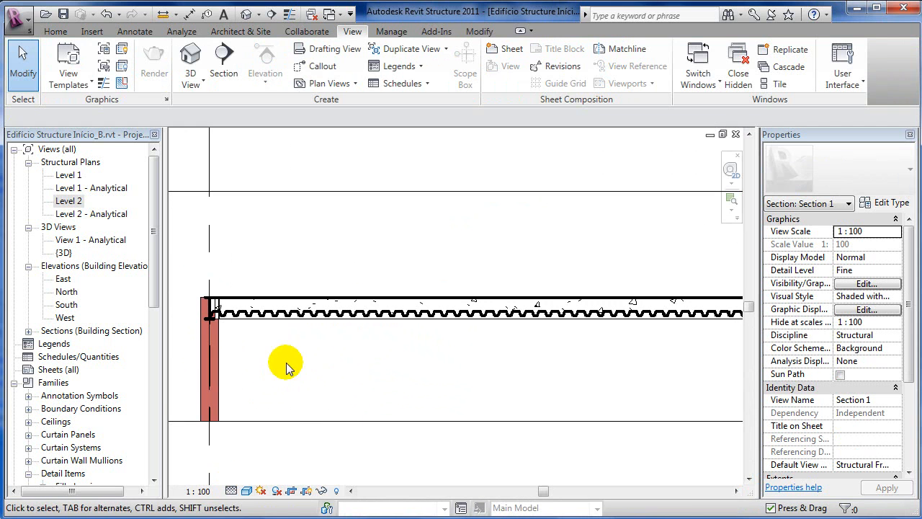
pyautogui.moveTo(351, 366); pyautogui.dragTo(290, 385, button='middle')
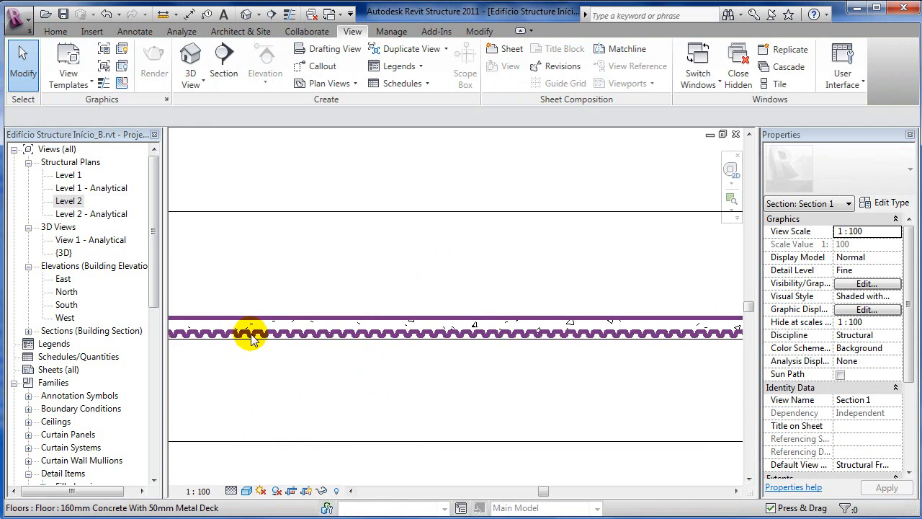
pyautogui.moveTo(514, 384); pyautogui.dragTo(329, 416, button='middle')
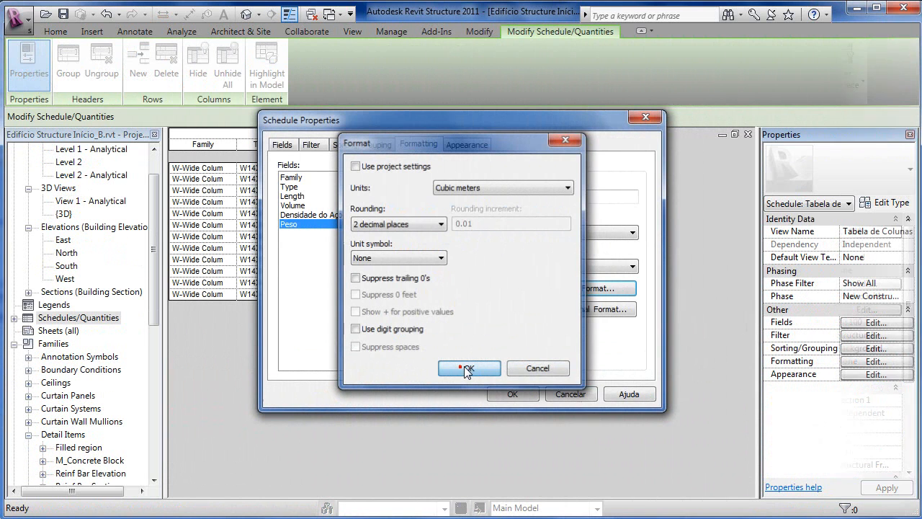
# Confirm the Peso field's format and add grand totals set to Totals only in the column schedule
pyautogui.click(467, 369)
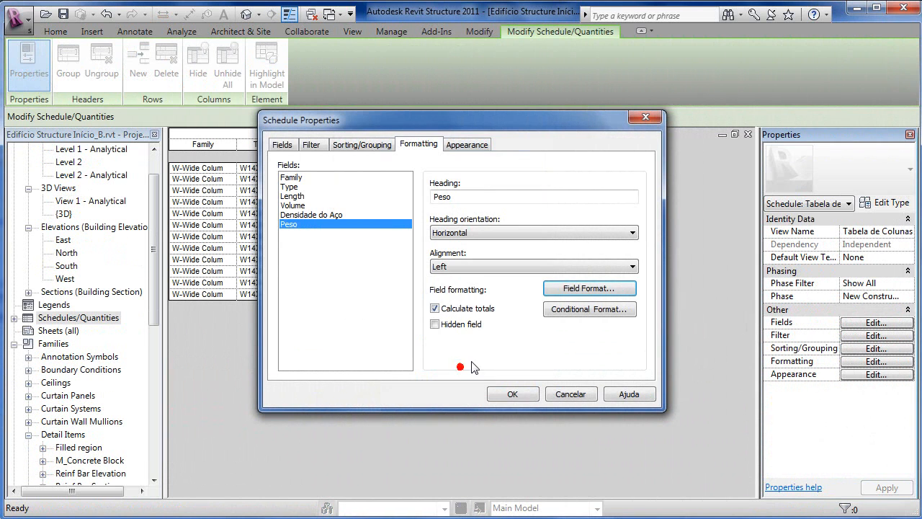
pyautogui.click(315, 145)
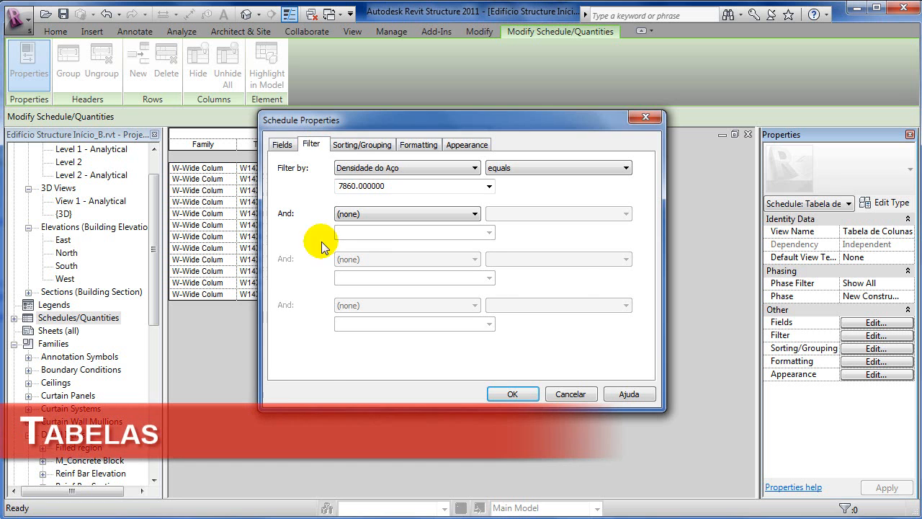
pyautogui.click(348, 143)
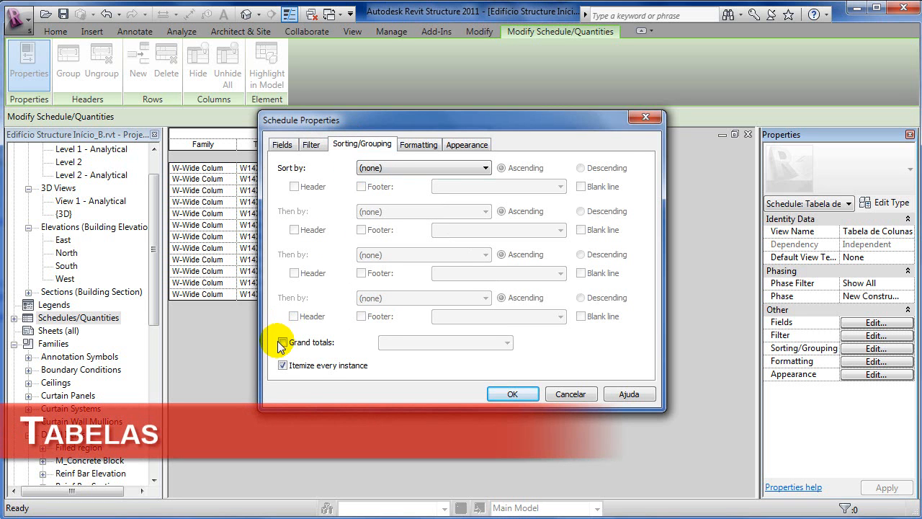
pyautogui.click(310, 343)
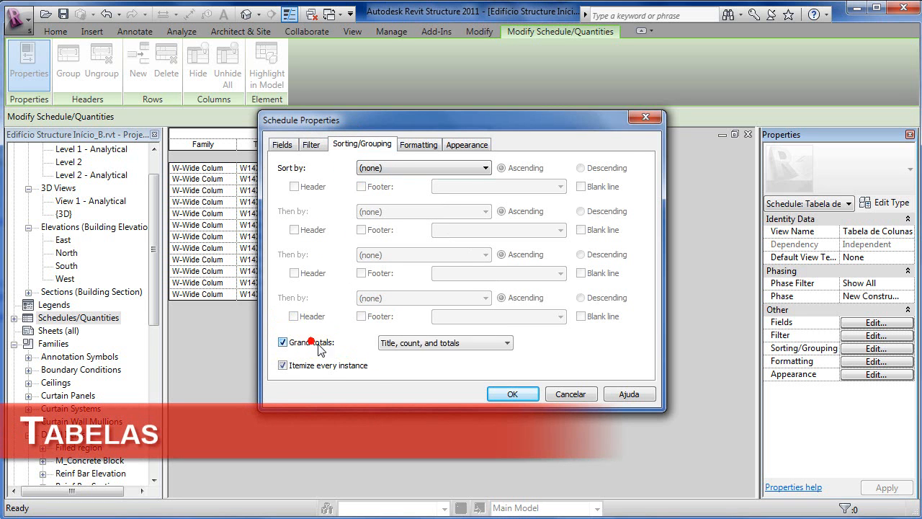
pyautogui.click(401, 343)
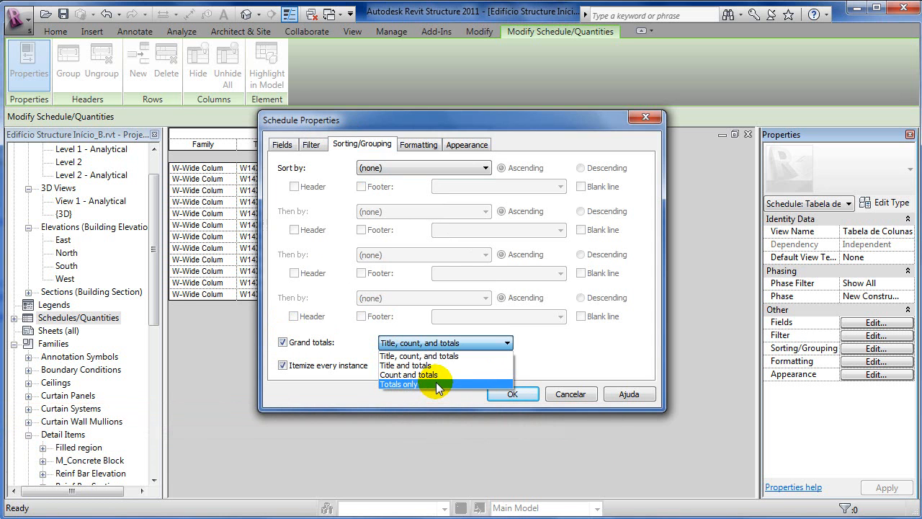
pyautogui.click(436, 382)
pyautogui.click(513, 393)
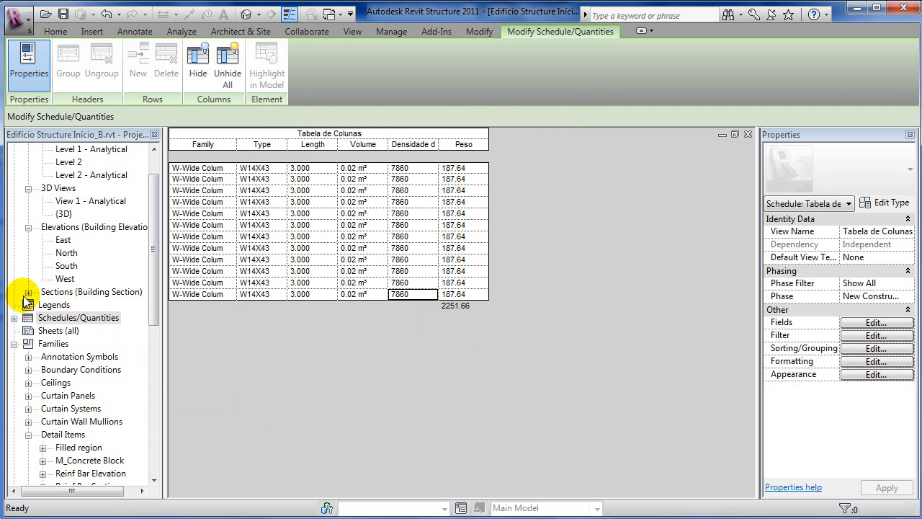
# Open the North elevation and tile it beside the column schedule, with the level heads and the Peso column in view
pyautogui.moveTo(154, 249); pyautogui.dragTo(155, 231)
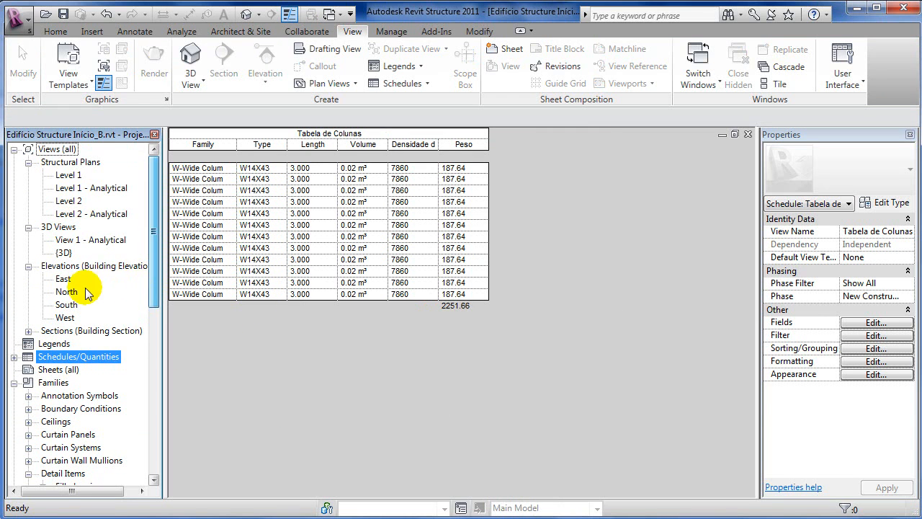
pyautogui.doubleClick(68, 291)
pyautogui.press('t')
pyautogui.moveTo(396, 381); pyautogui.dragTo(272, 326, button='middle')
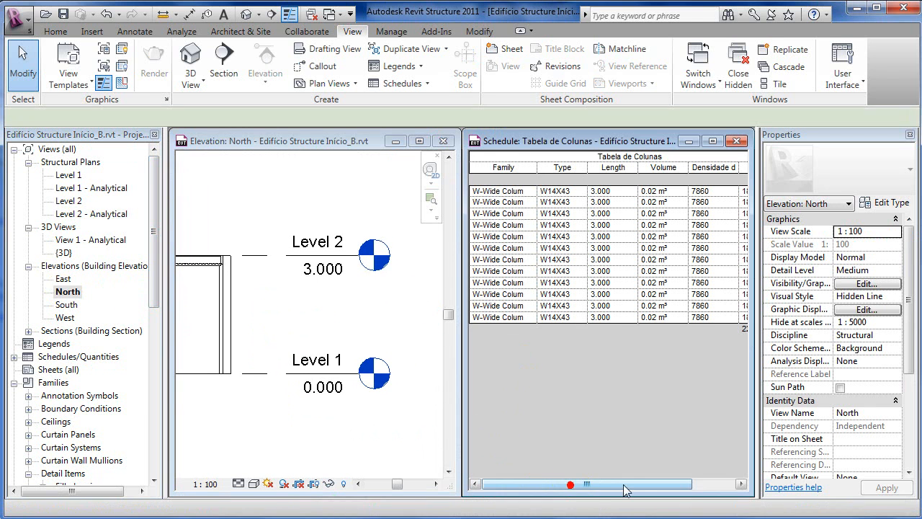
pyautogui.moveTo(569, 483); pyautogui.dragTo(613, 482)
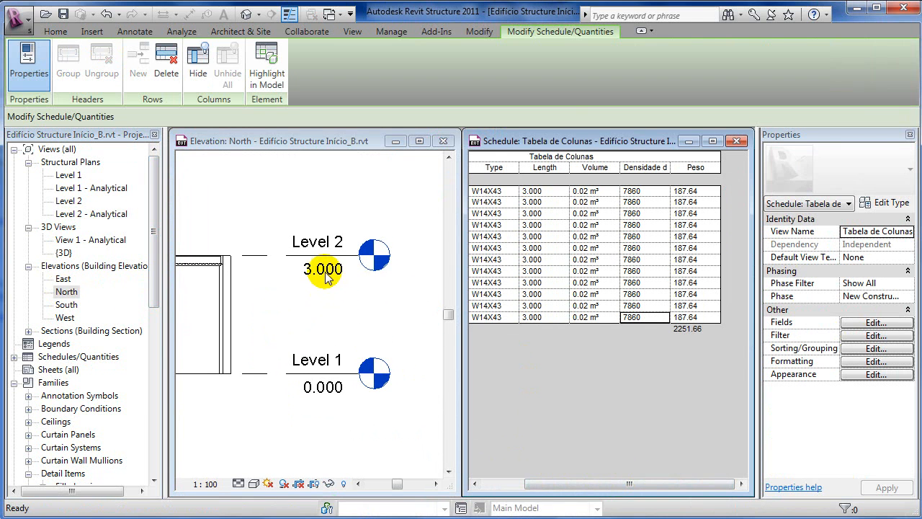
# Set the Level 2 elevation to 4.000 in the North elevation
pyautogui.click(324, 272)
pyautogui.click(322, 277)
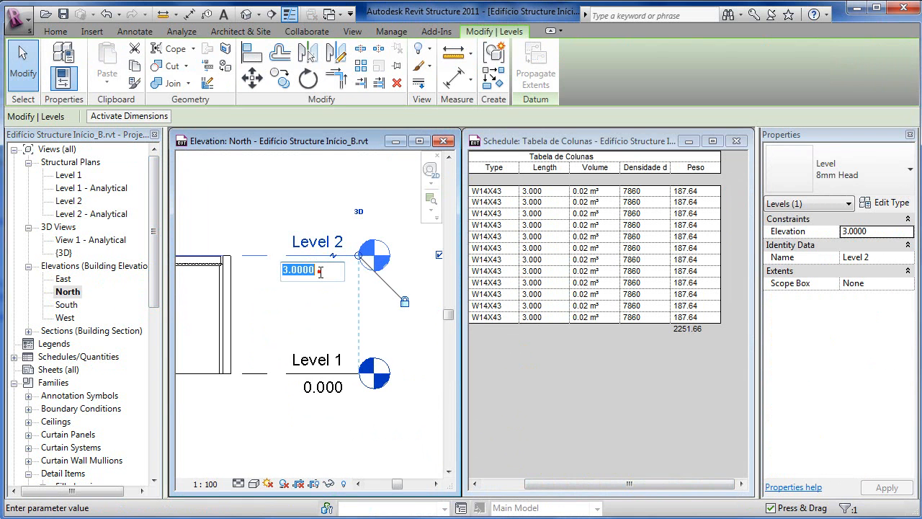
pyautogui.write('4')
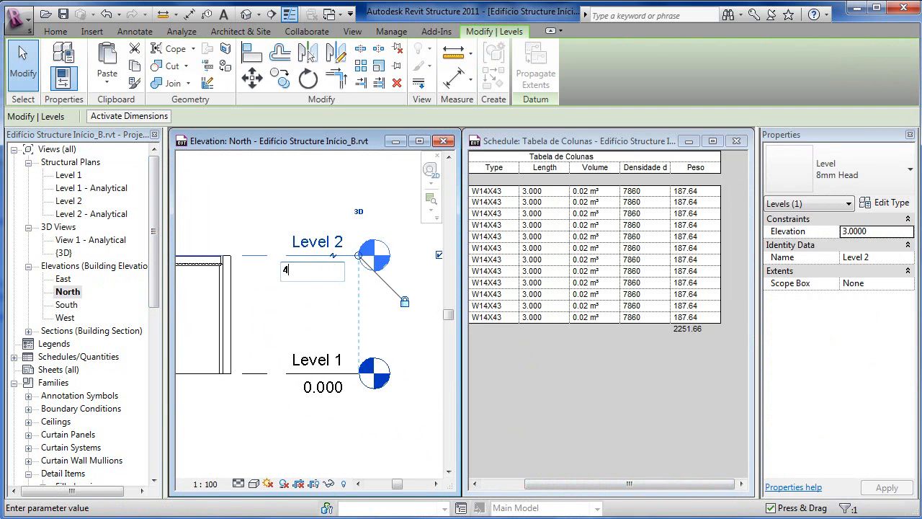
pyautogui.press('Return')
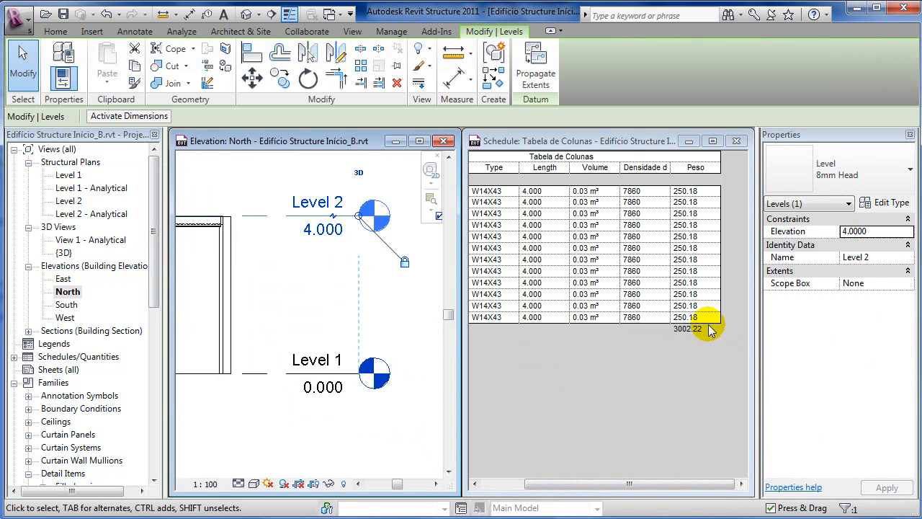
# Set the Level 2 elevation to 3.5 and deselect the level
pyautogui.click(336, 238)
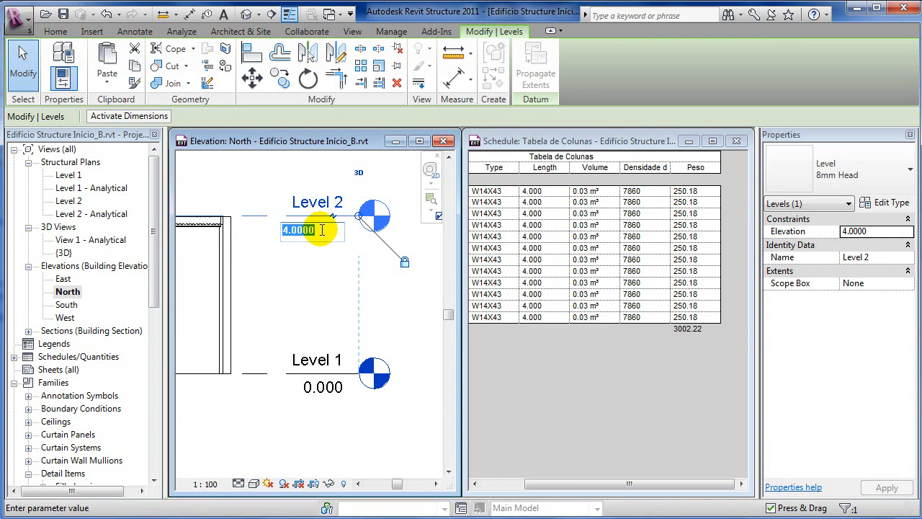
pyautogui.write('3.5')
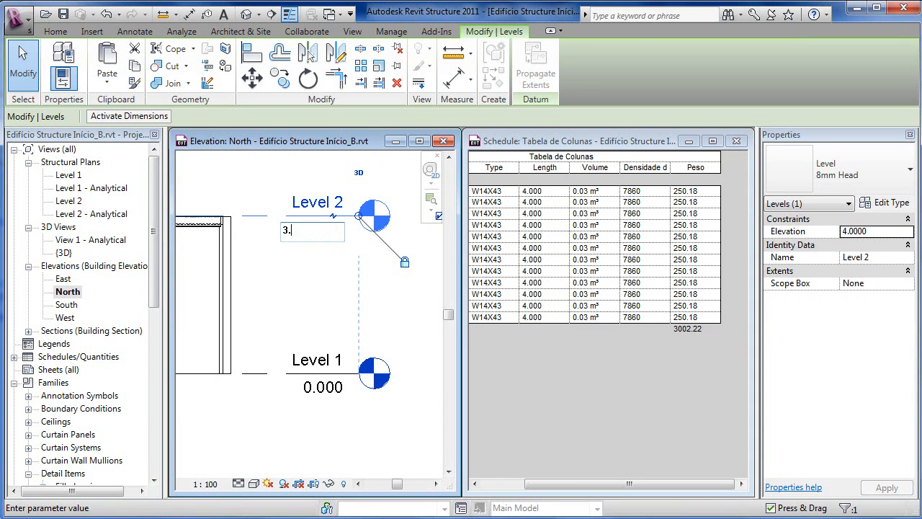
pyautogui.press('Return')
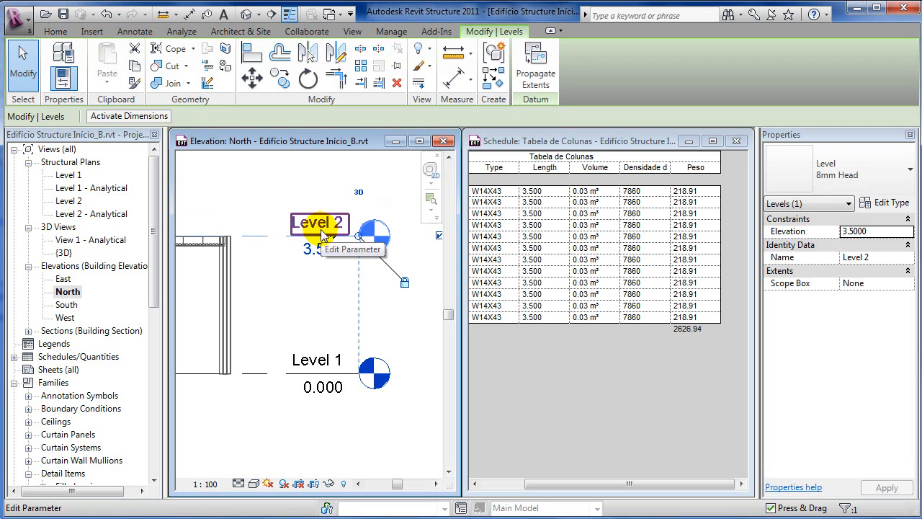
pyautogui.click(320, 317)
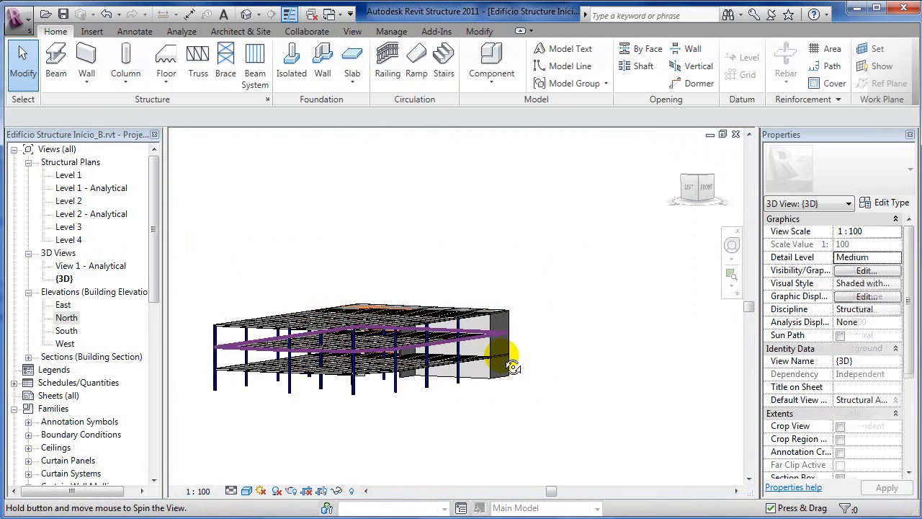
# Place a hosted area load on the uppermost concrete floor, using load case DL1 and Fz 1 of -1.00 kN/m²
pyautogui.moveTo(511, 367); pyautogui.dragTo(462, 412)
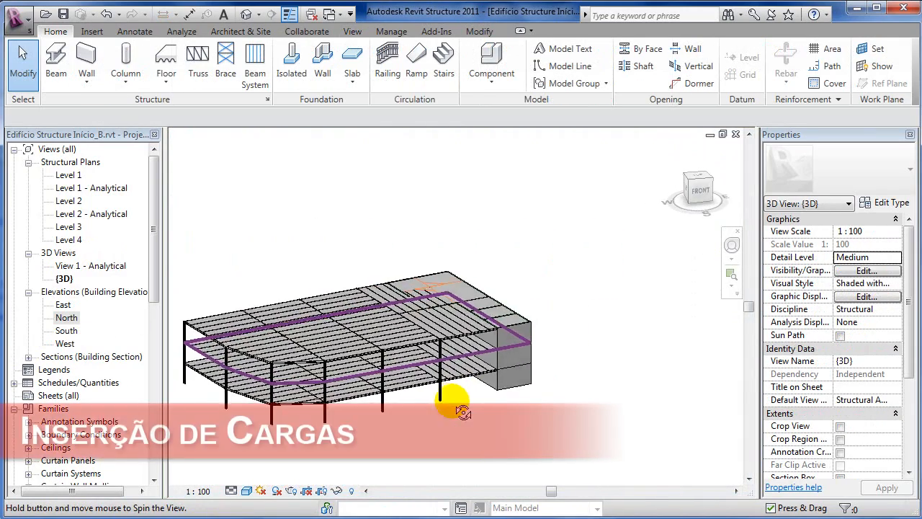
pyautogui.keyDown('shift'); pyautogui.moveTo(453, 401); pyautogui.dragTo(486, 403, button='middle'); pyautogui.keyUp('shift')
pyautogui.moveTo(375, 348); pyautogui.dragTo(443, 331, button='middle')
pyautogui.scroll(1, 441, 345)
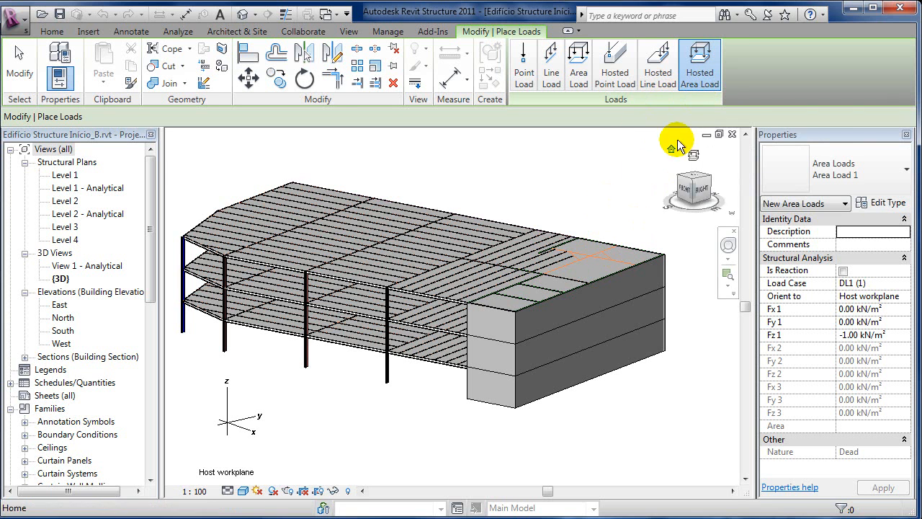
pyautogui.click(699, 80)
pyautogui.keyDown('shift'); pyautogui.moveTo(591, 274); pyautogui.dragTo(597, 294, button='middle'); pyautogui.keyUp('shift')
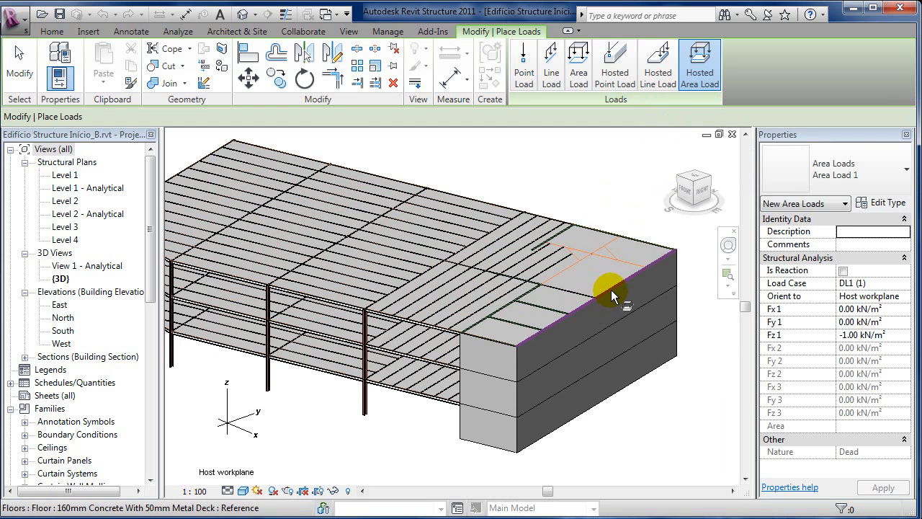
pyautogui.click(611, 287)
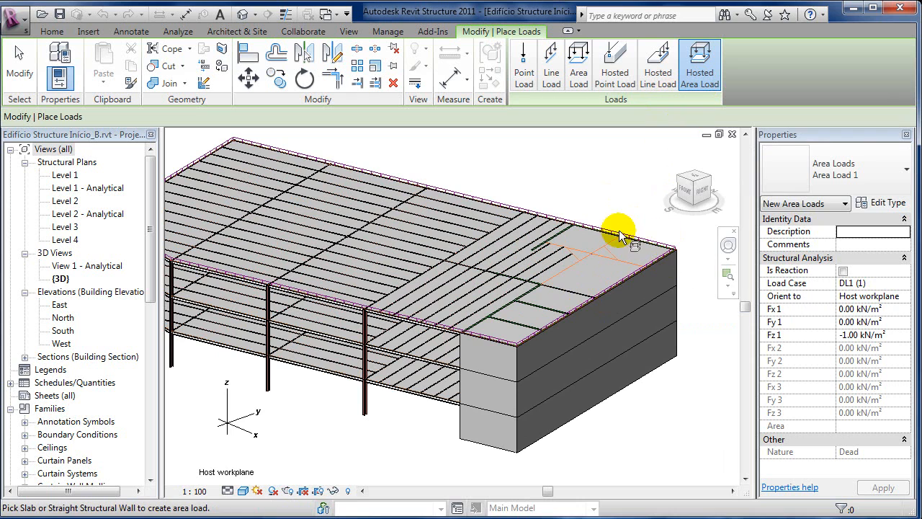
pyautogui.click(20, 71)
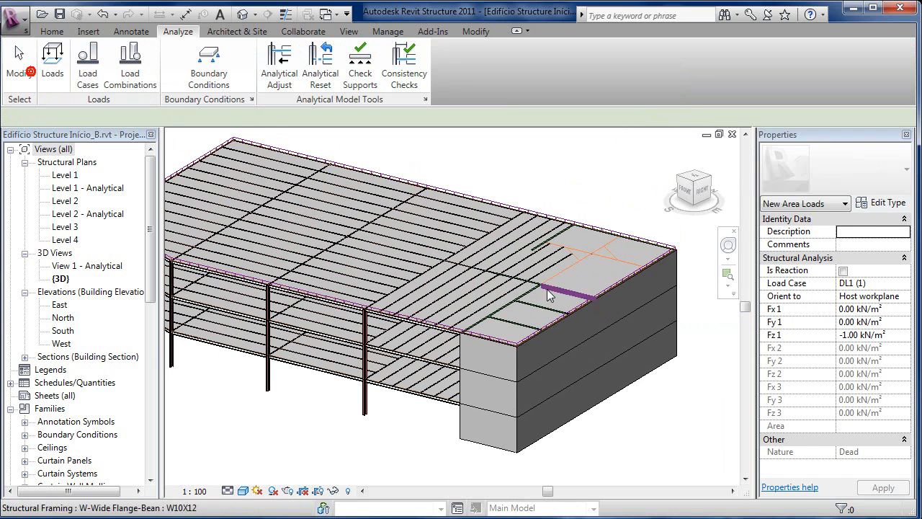
# Examine the new area load's arrows along the top floor's edge and its load properties
pyautogui.scroll(5, 671, 295)
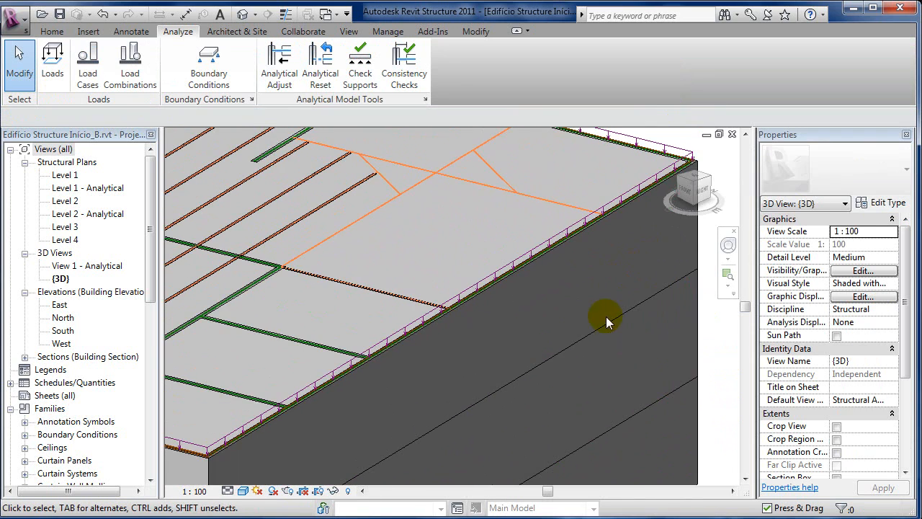
pyautogui.keyDown('shift'); pyautogui.moveTo(546, 312); pyautogui.dragTo(534, 382, button='middle'); pyautogui.keyUp('shift')
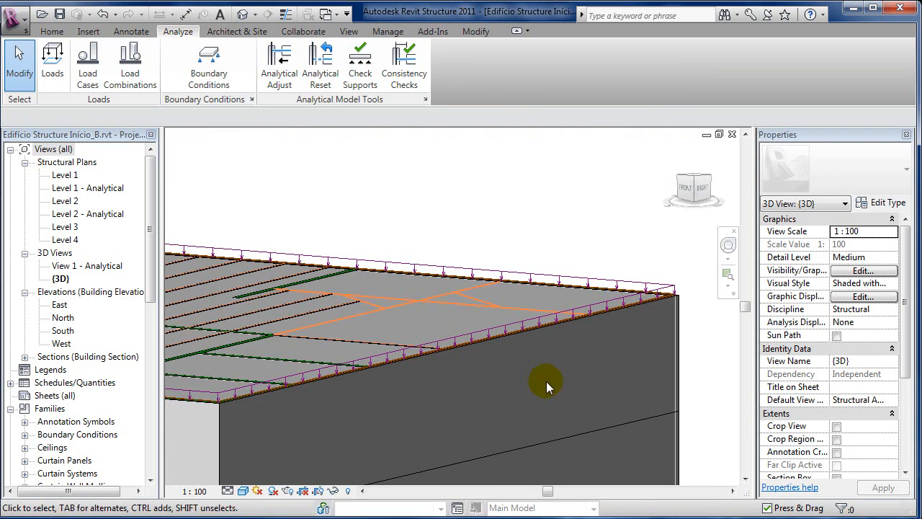
pyautogui.scroll(2, 615, 356)
pyautogui.moveTo(614, 356); pyautogui.dragTo(513, 376, button='middle')
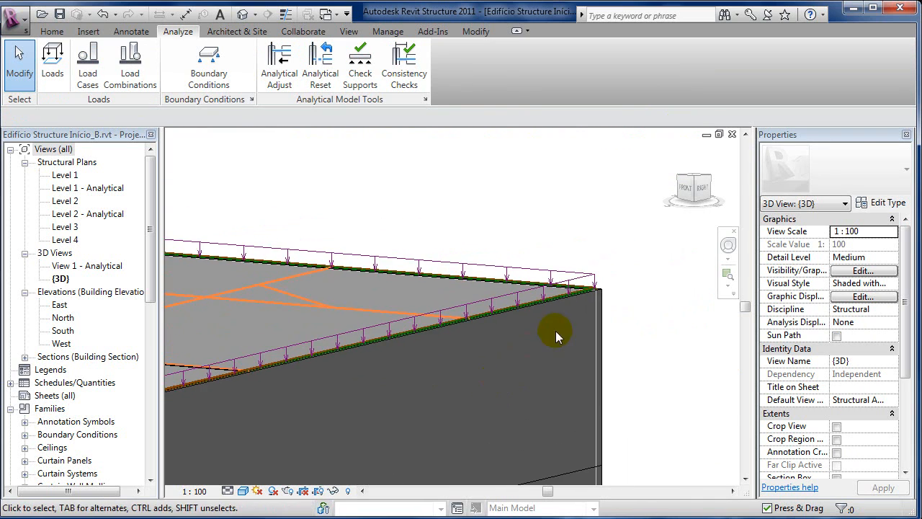
pyautogui.click(589, 282)
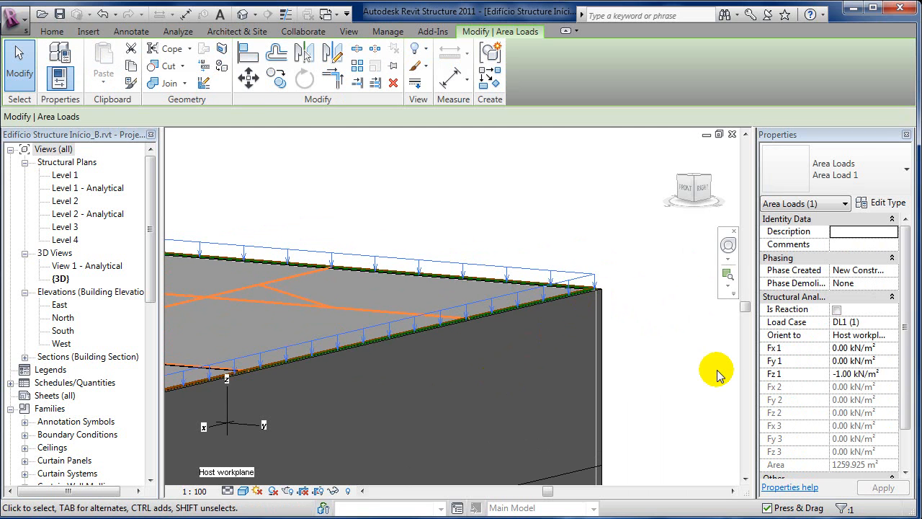
pyautogui.click(717, 370)
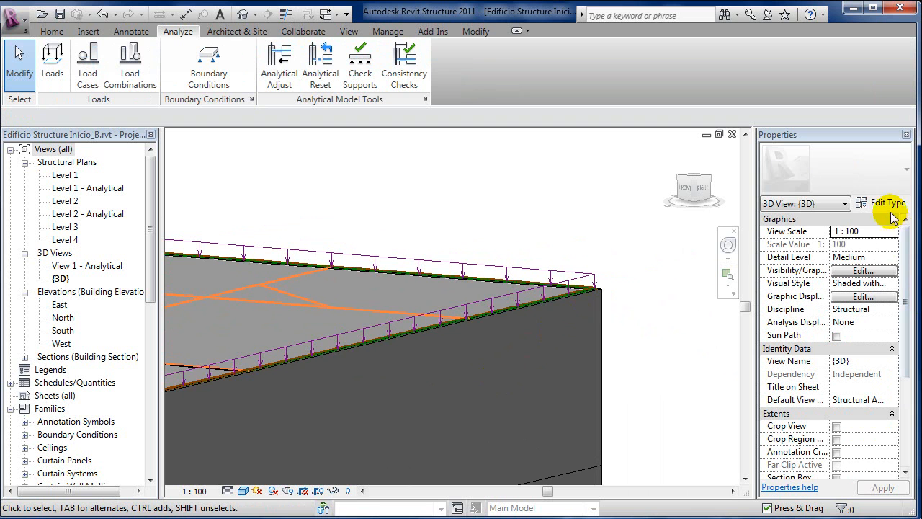
# Set the area force scale of the Area Load 1 type to 0.6 m³/kN
pyautogui.click(591, 281)
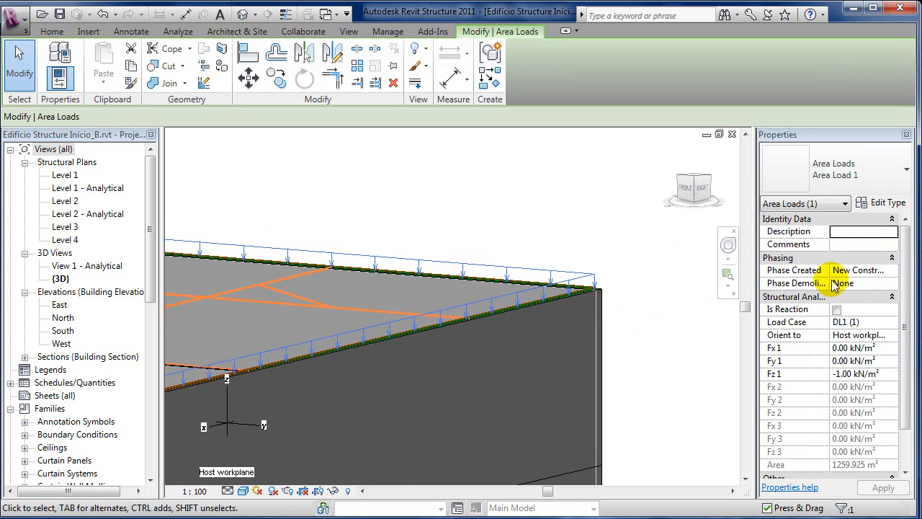
pyautogui.click(886, 203)
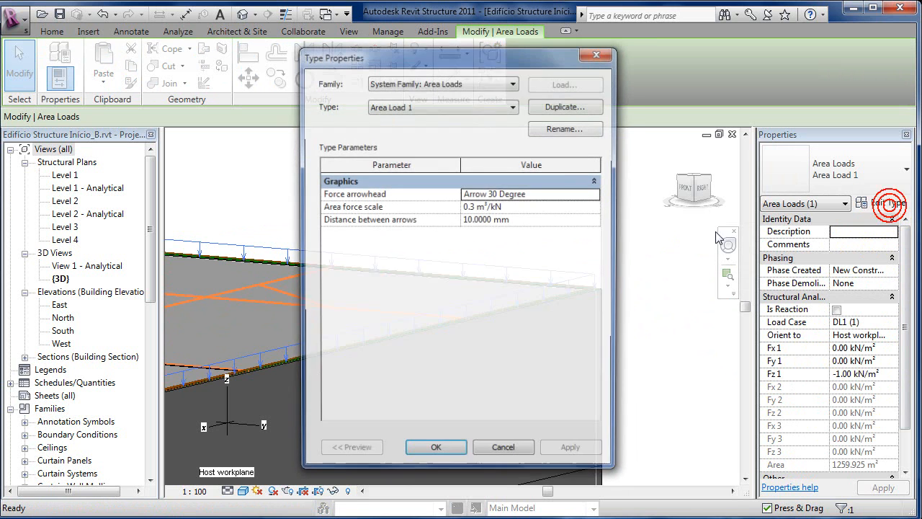
pyautogui.moveTo(524, 68); pyautogui.dragTo(815, 74)
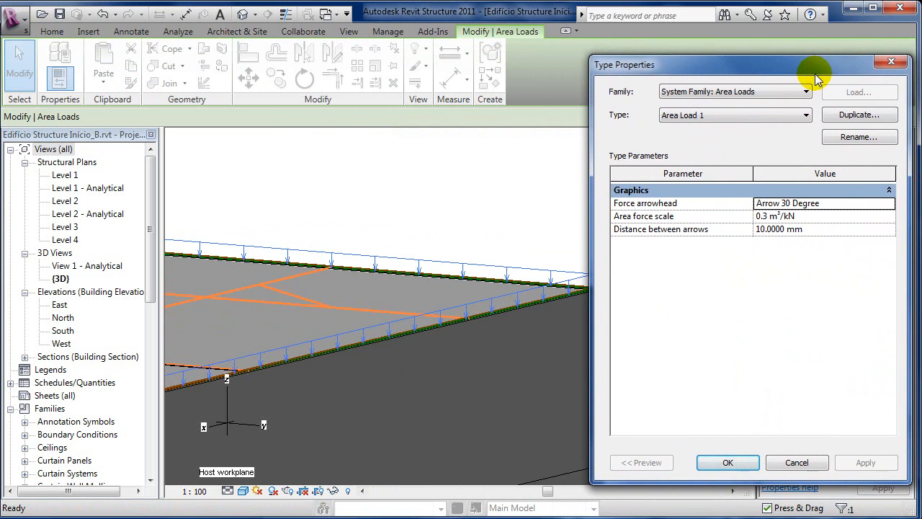
pyautogui.click(764, 220)
pyautogui.doubleClick(764, 216)
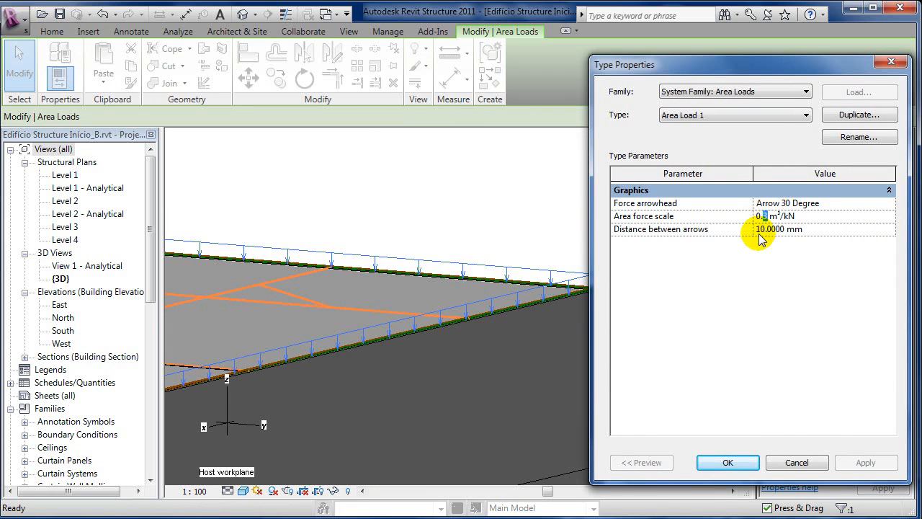
pyautogui.write('6')
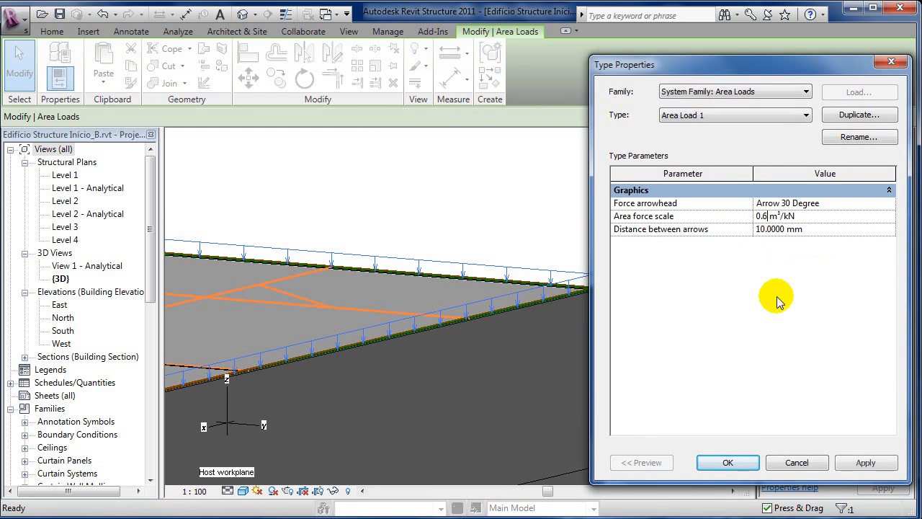
pyautogui.click(727, 462)
pyautogui.press('Escape')
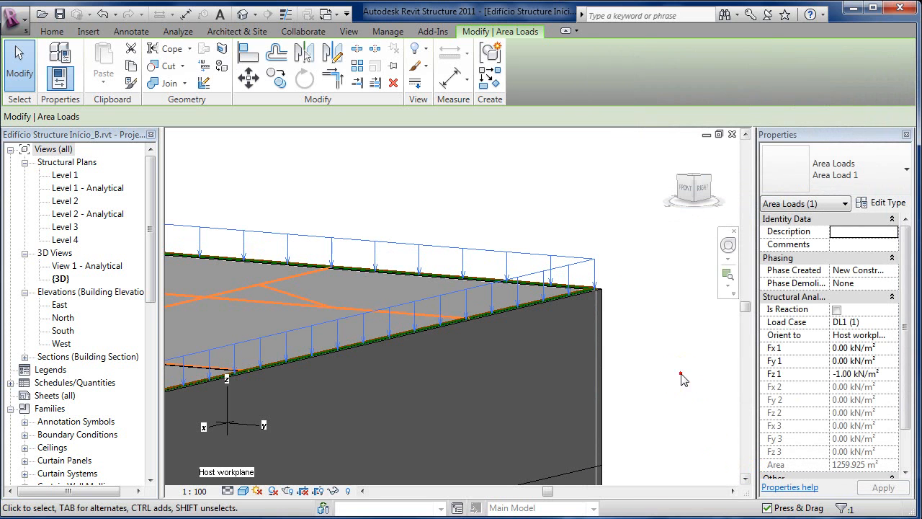
# Examine the rescaled area load arrows around the top floor's perimeter in the 3D view
pyautogui.moveTo(572, 318); pyautogui.dragTo(648, 307, button='middle')
pyautogui.scroll(-3, 655, 317)
pyautogui.moveTo(445, 339); pyautogui.dragTo(487, 317, button='middle')
pyautogui.scroll(-1, 483, 335)
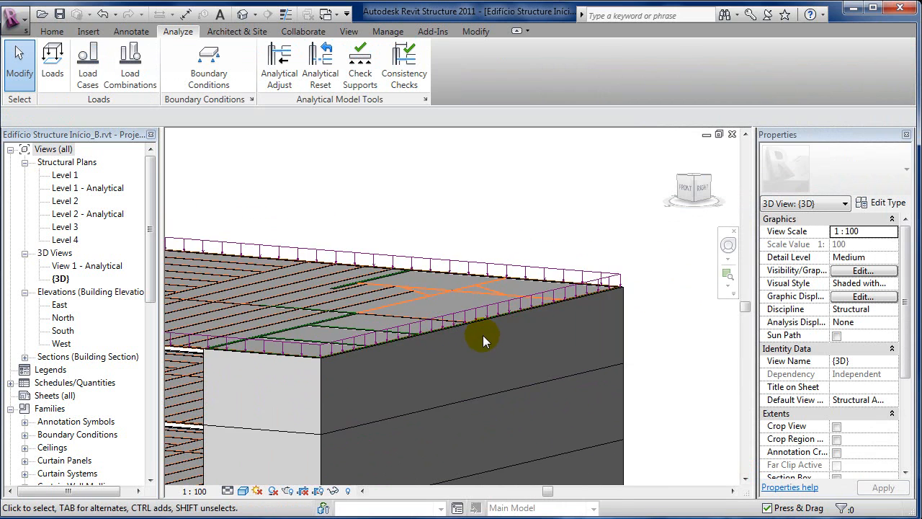
pyautogui.keyDown('shift'); pyautogui.moveTo(431, 341); pyautogui.dragTo(449, 346, button='middle'); pyautogui.keyUp('shift')
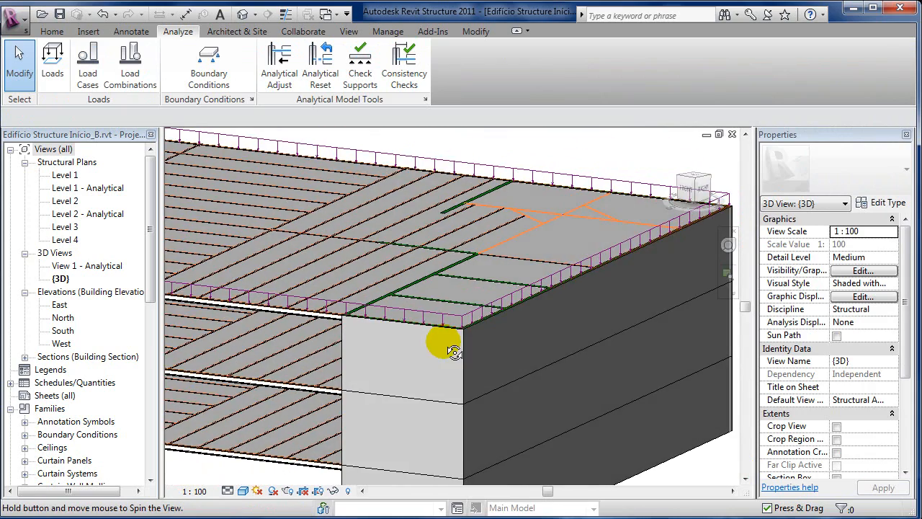
pyautogui.keyDown('shift'); pyautogui.moveTo(354, 385); pyautogui.dragTo(370, 268, button='middle'); pyautogui.keyUp('shift')
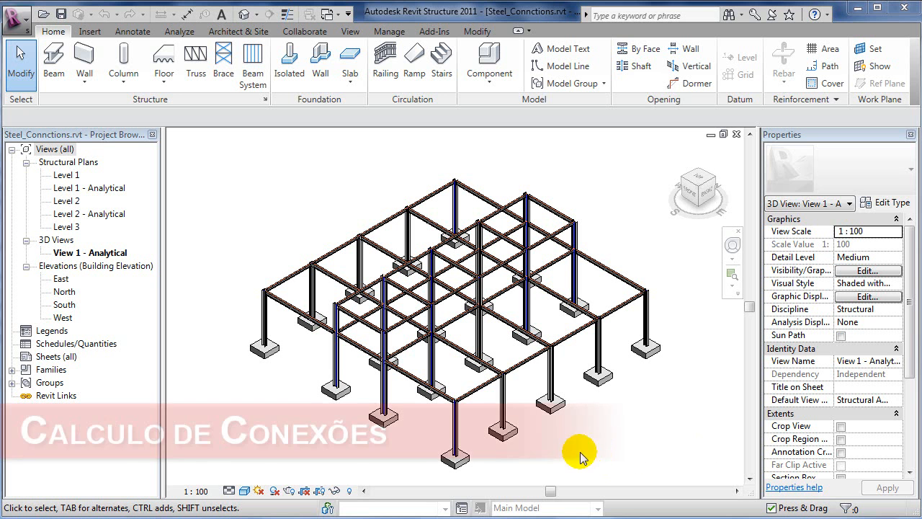
# Select the HEB 500 column at grid B-3 above its footing and start the Column base steel connection extension for it
pyautogui.keyDown('shift'); pyautogui.moveTo(411, 370); pyautogui.dragTo(432, 347, button='middle'); pyautogui.keyUp('shift')
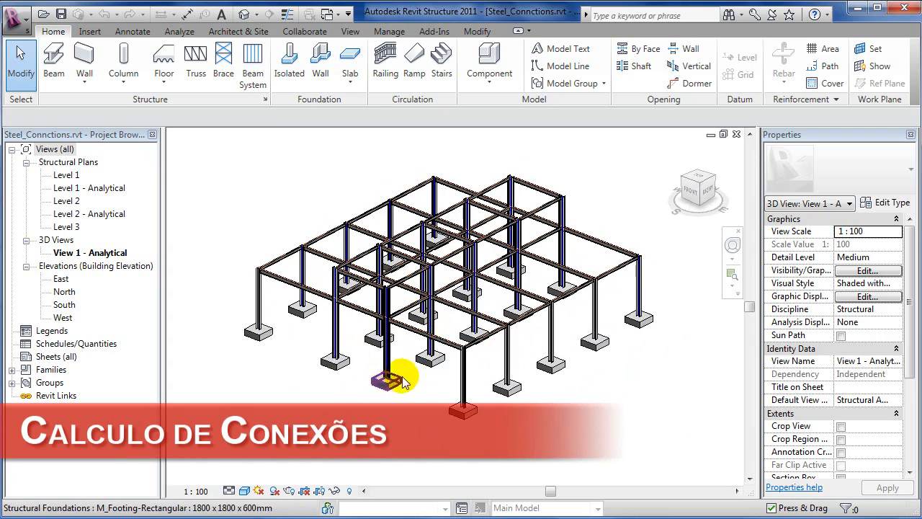
pyautogui.scroll(5, 422, 361)
pyautogui.scroll(5, 537, 389)
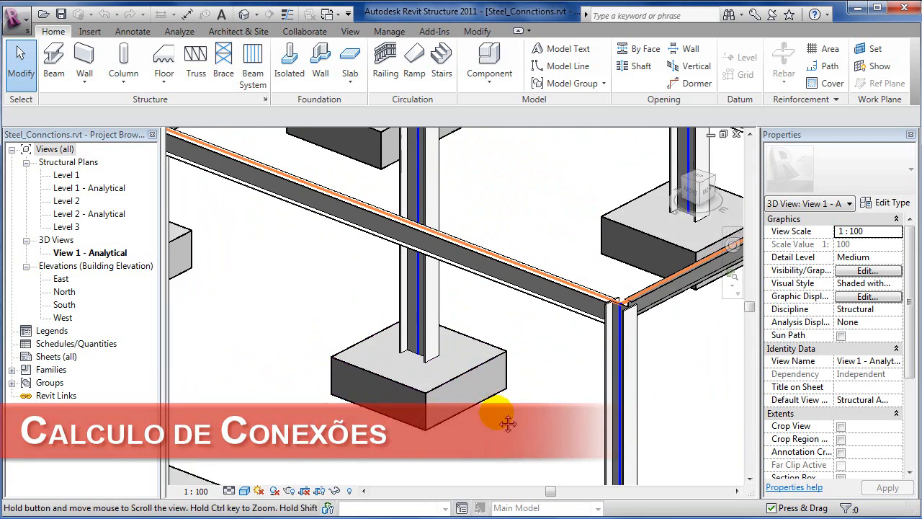
pyautogui.scroll(-2, 494, 418)
pyautogui.scroll(2, 443, 404)
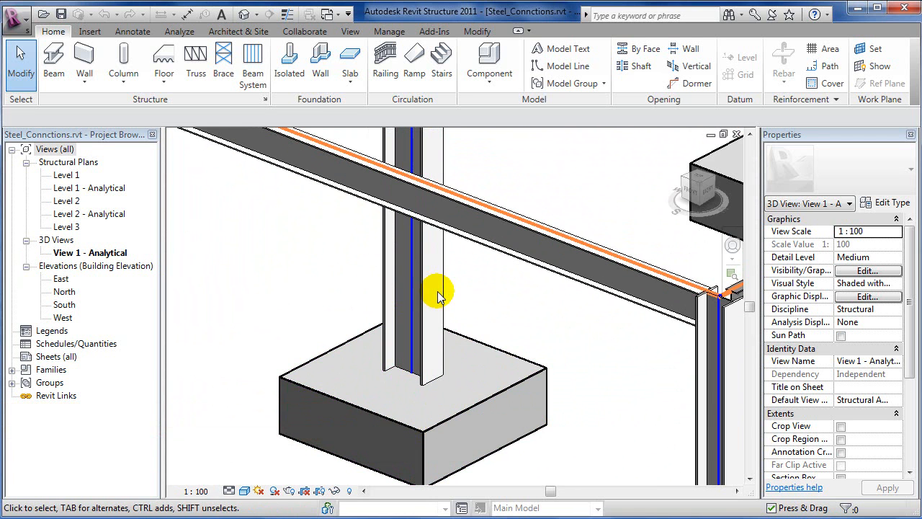
pyautogui.click(439, 317)
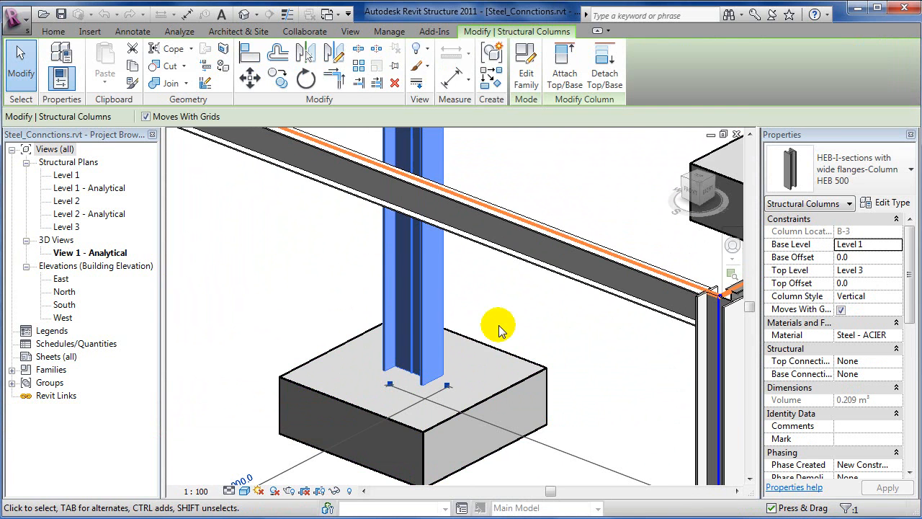
pyautogui.click(435, 33)
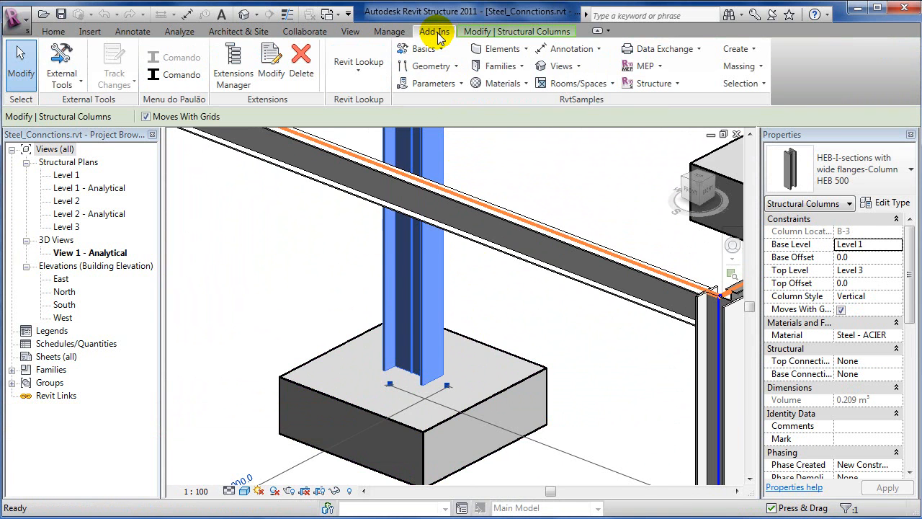
pyautogui.click(78, 80)
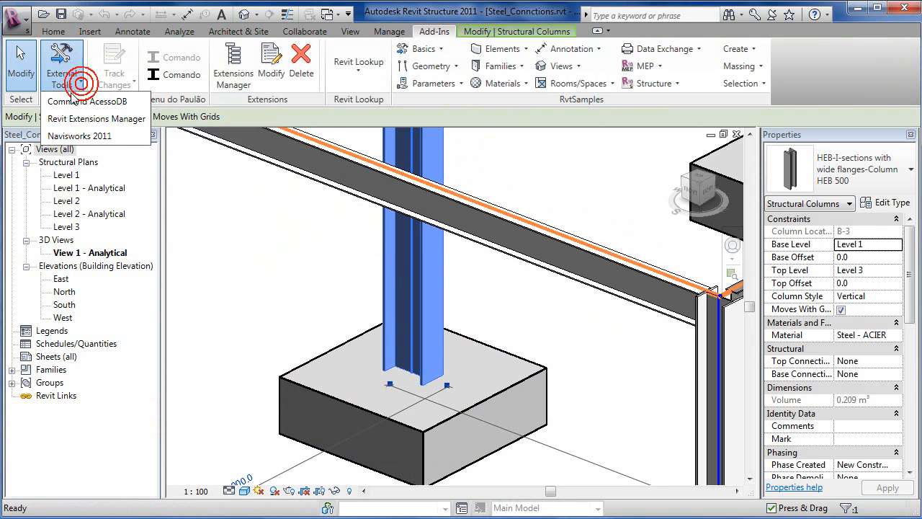
pyautogui.click(83, 120)
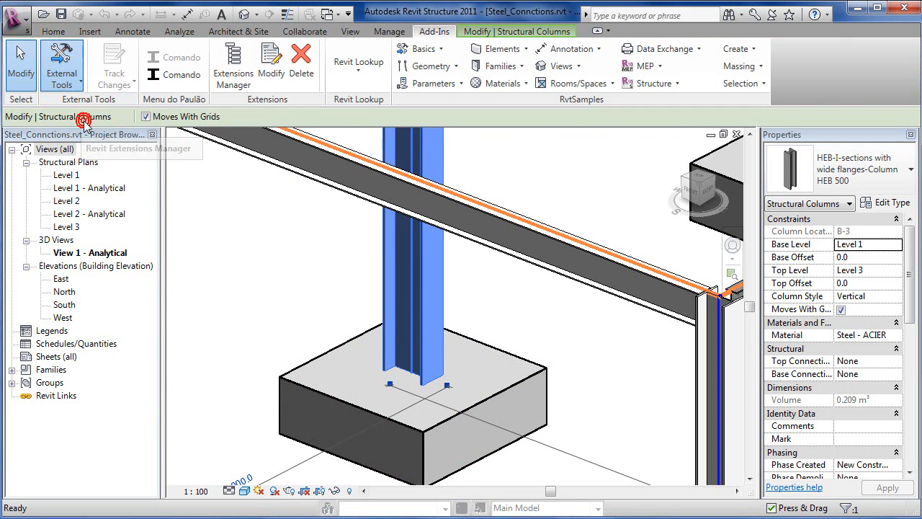
pyautogui.moveTo(175, 65); pyautogui.dragTo(156, 69)
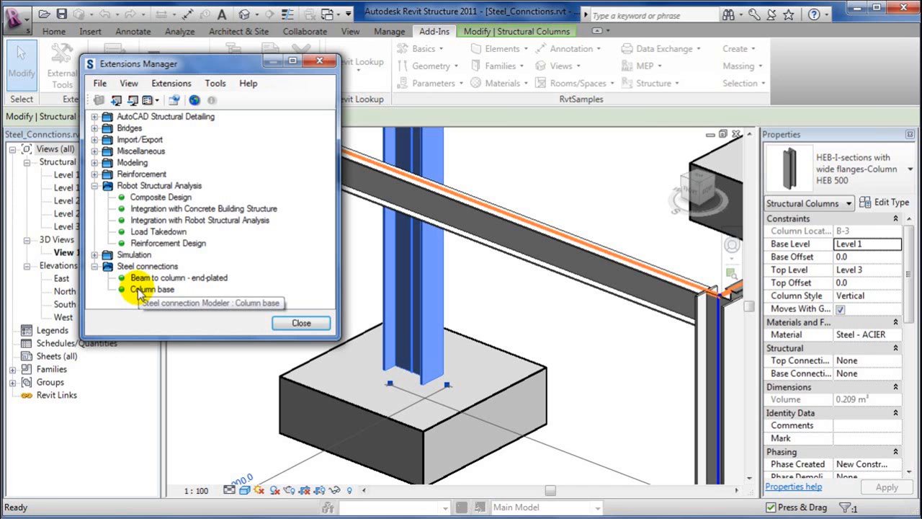
pyautogui.click(137, 290)
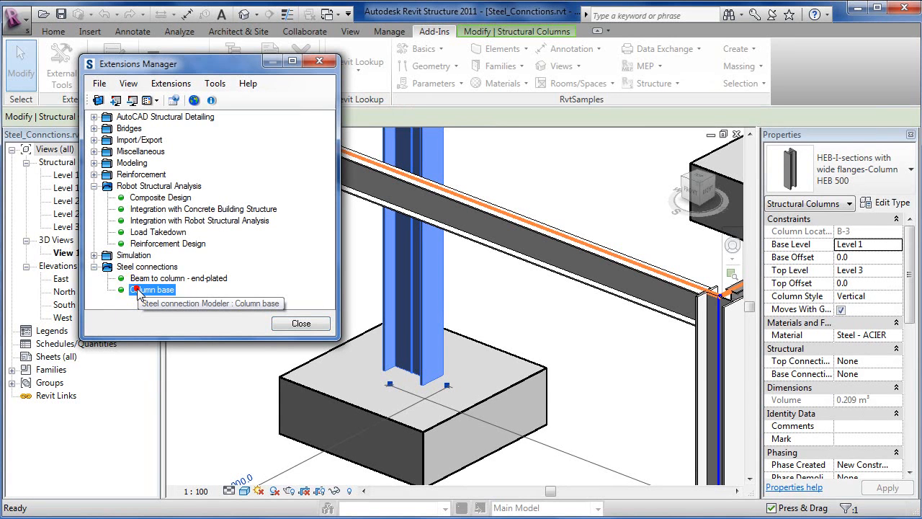
pyautogui.doubleClick(138, 289)
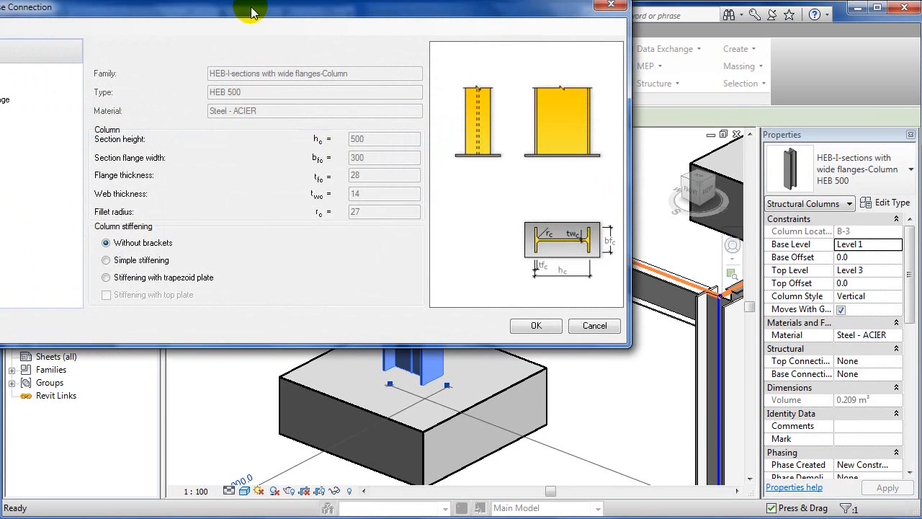
# Examine the column, plate, anchorage, wedge and weld parameters of the column base connection
pyautogui.moveTo(243, 10); pyautogui.dragTo(407, 97)
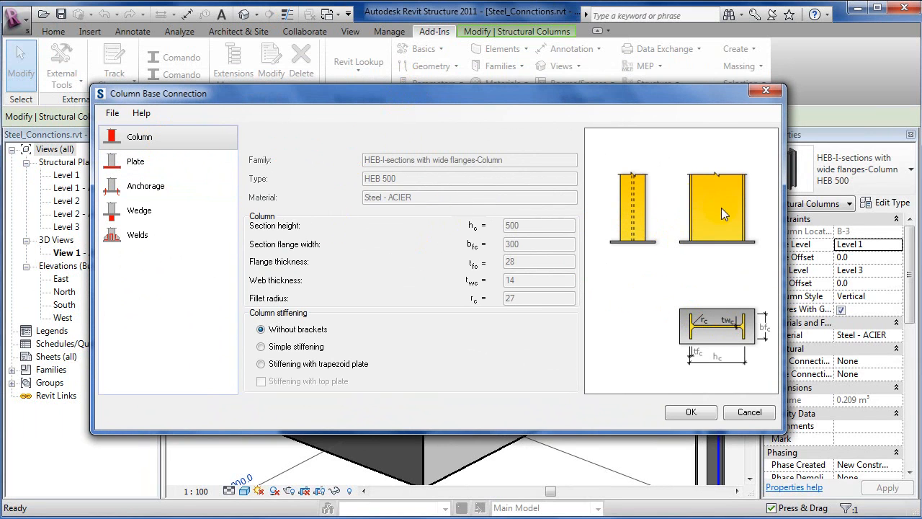
pyautogui.click(130, 162)
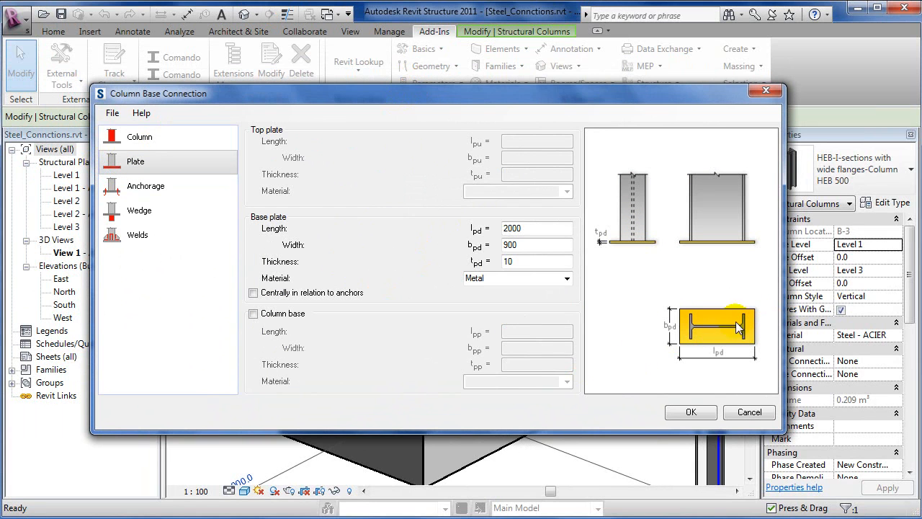
pyautogui.click(154, 189)
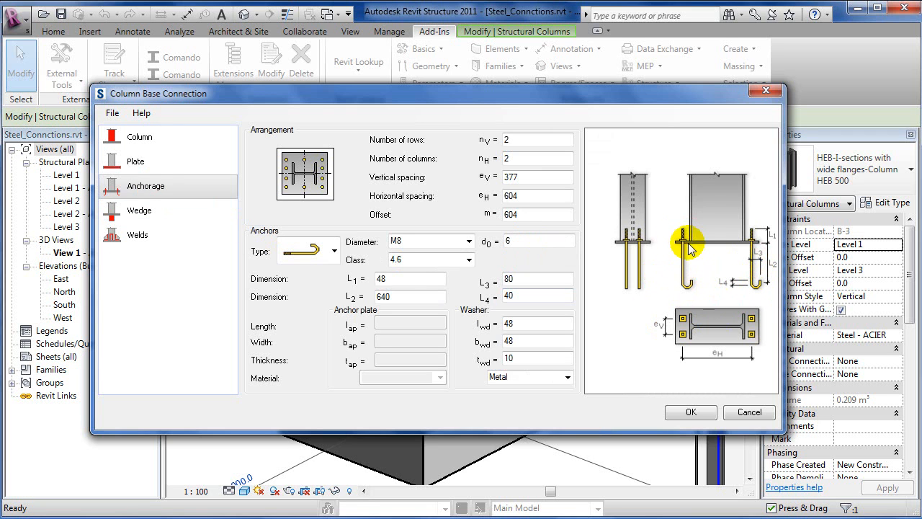
pyautogui.click(137, 209)
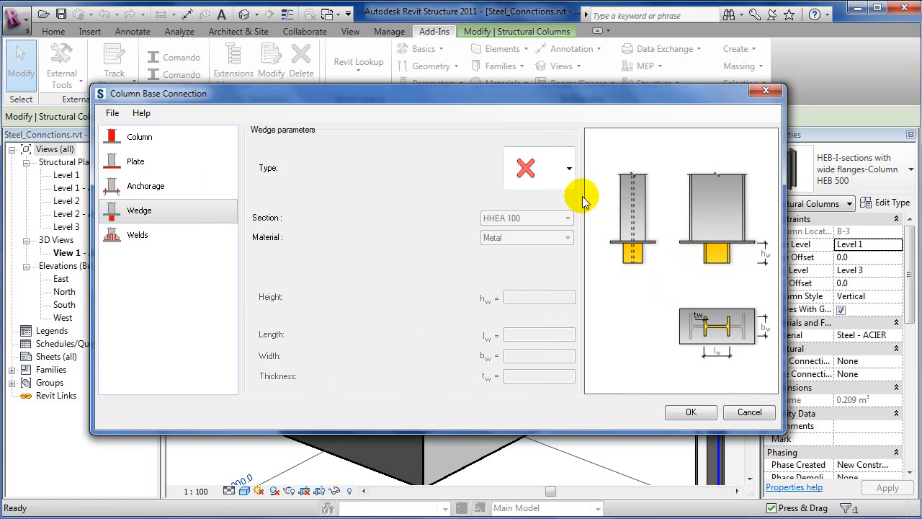
pyautogui.click(150, 235)
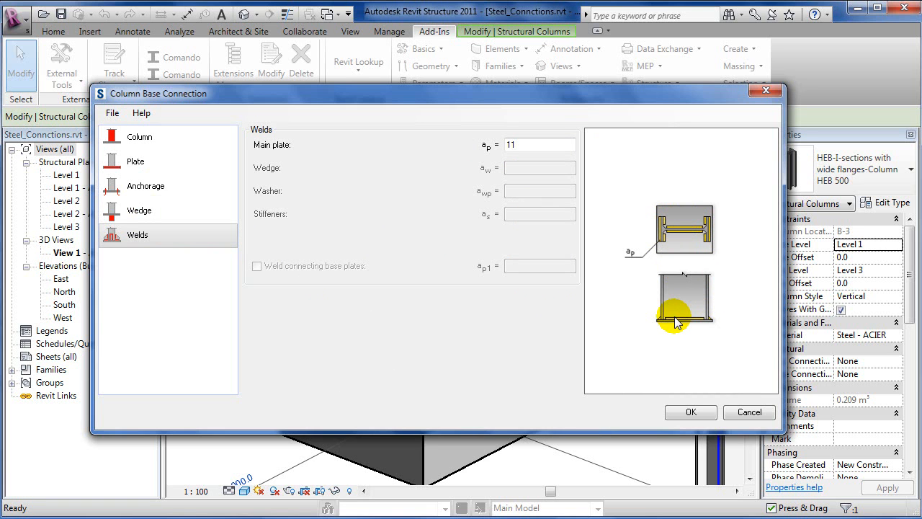
# Load the saved settings file Column Base Connection 1.rxd and generate the base connection on the selected column
pyautogui.click(112, 114)
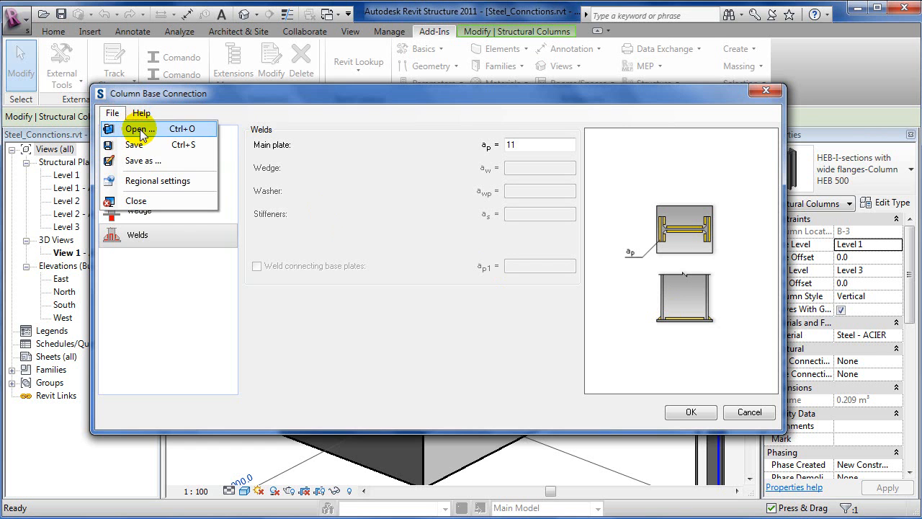
pyautogui.click(137, 129)
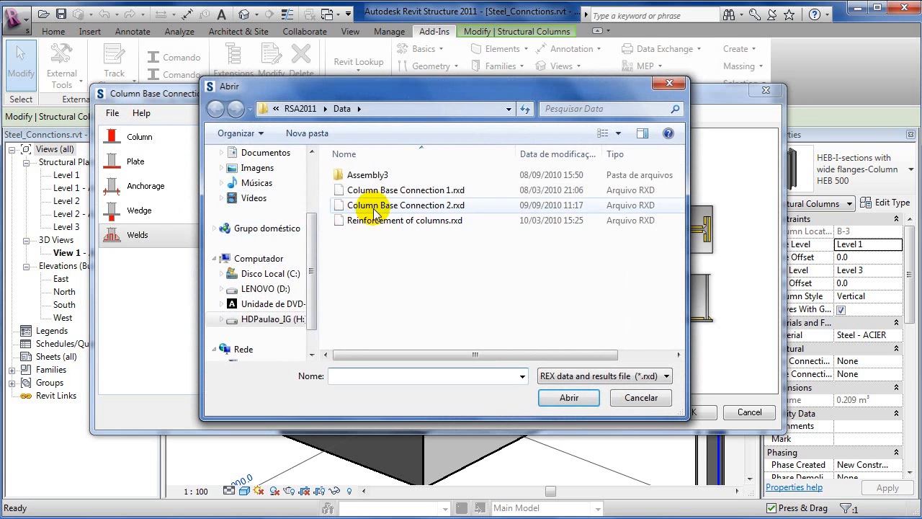
pyautogui.click(380, 190)
pyautogui.click(569, 397)
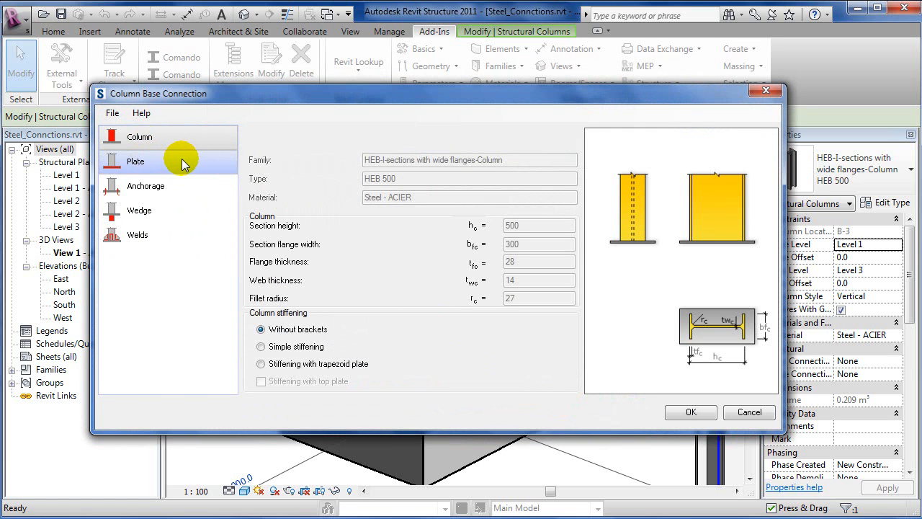
pyautogui.click(691, 413)
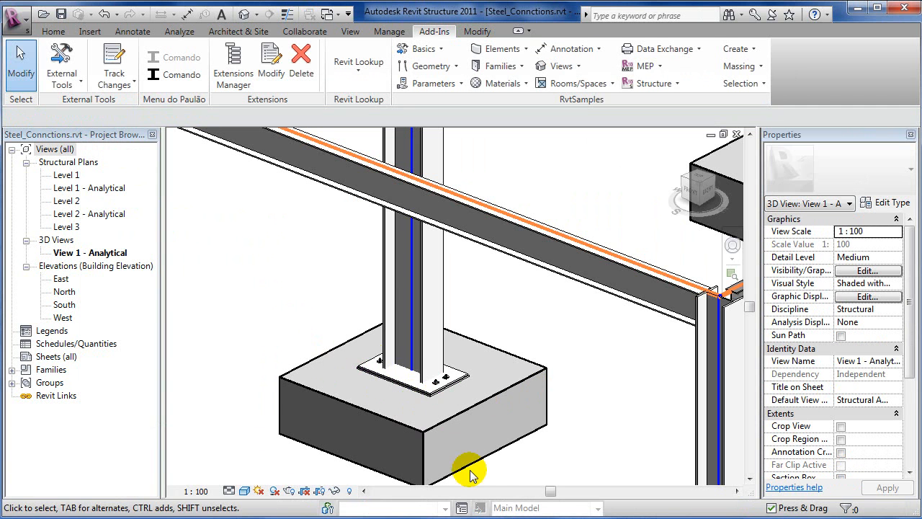
# Inspect the base plate and anchors in Wireframe and Hidden Line styles, and return the view to Shaded with Edges
pyautogui.click(244, 491)
pyautogui.click(285, 407)
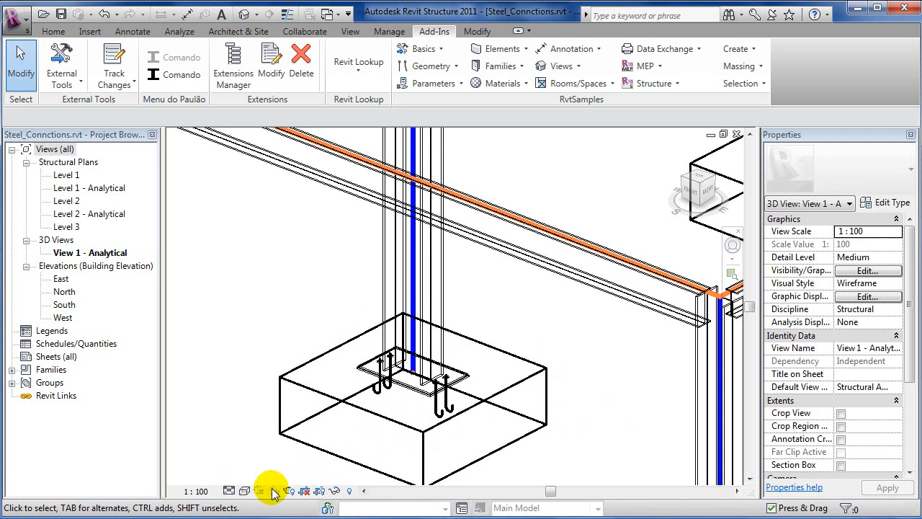
pyautogui.click(244, 491)
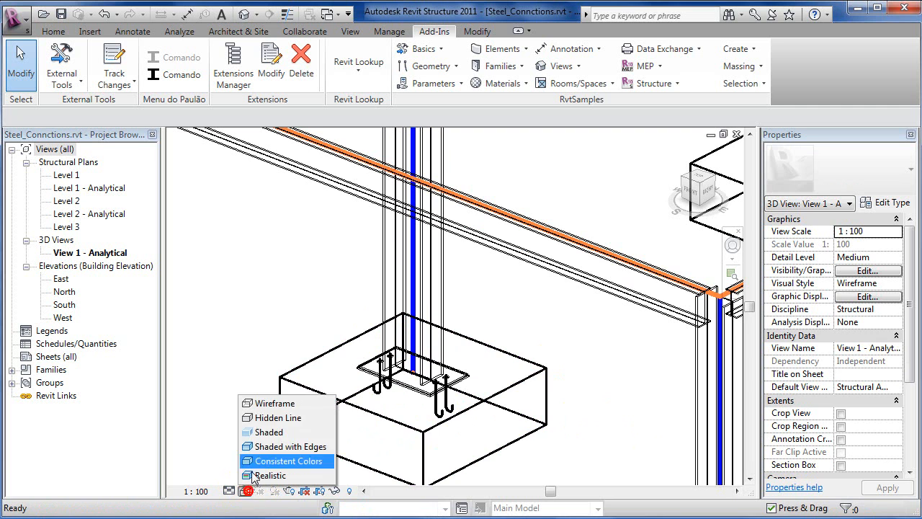
pyautogui.click(281, 420)
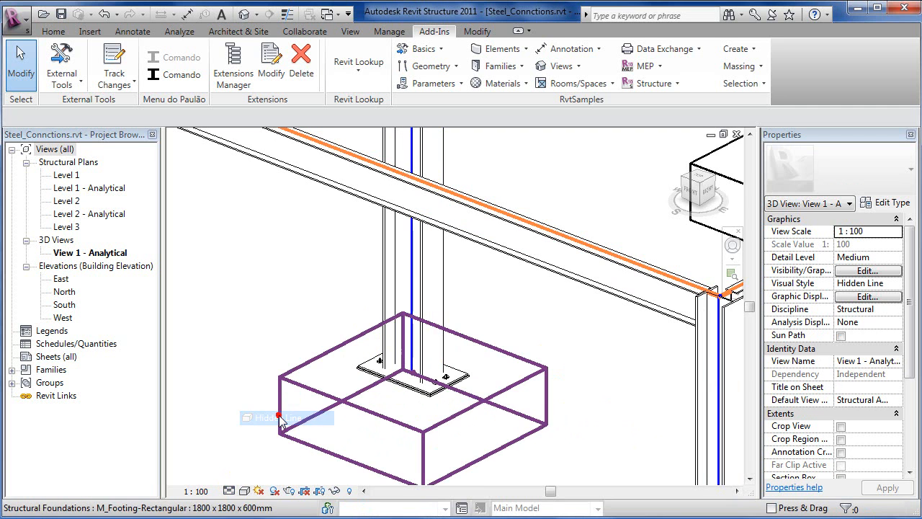
pyautogui.click(244, 491)
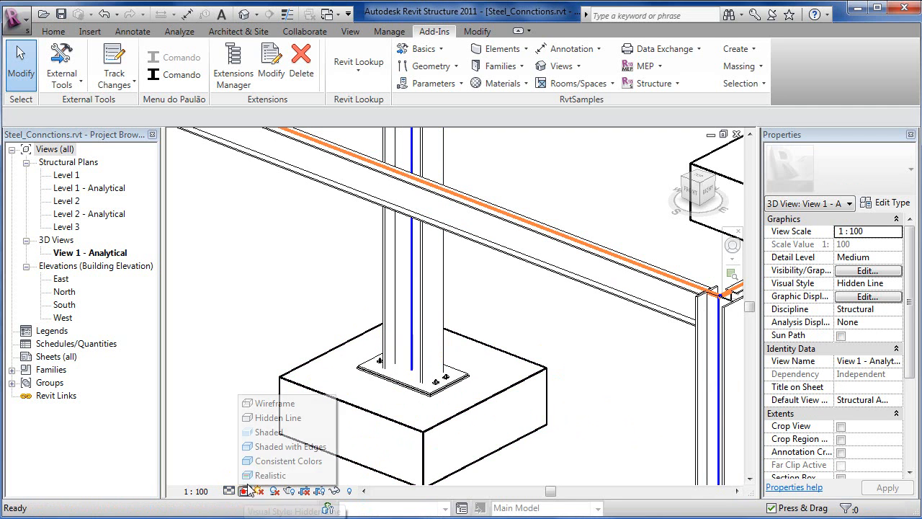
pyautogui.click(273, 447)
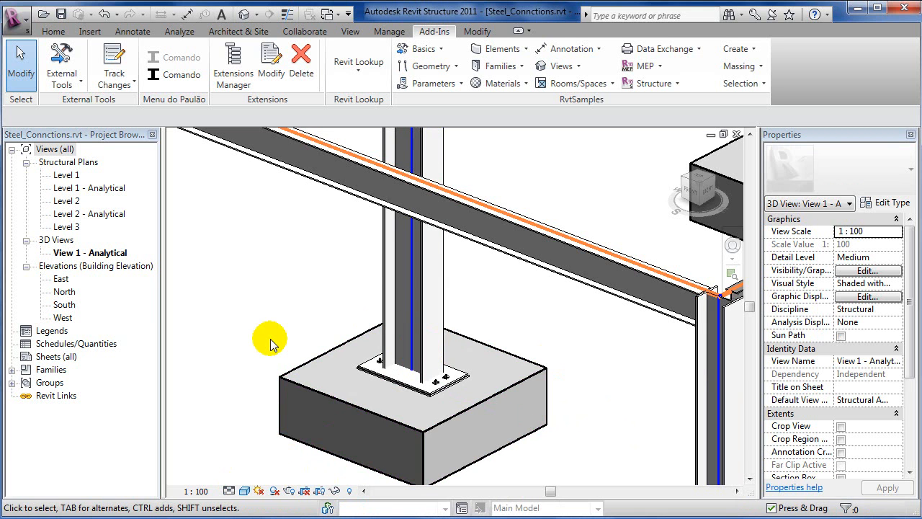
# Run the Integration with Robot Structural Analysis extension and switch to the frame in Robot, focusing on an interior column's base support
pyautogui.click(72, 67)
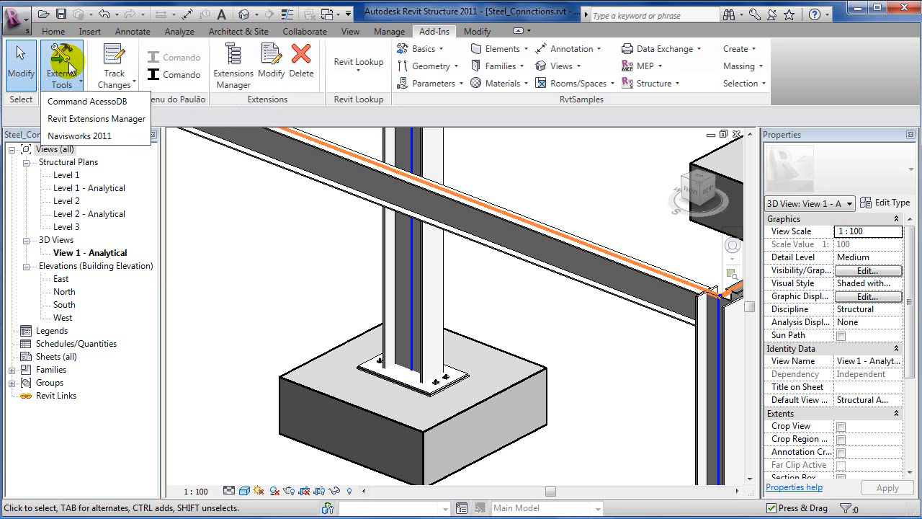
pyautogui.click(75, 120)
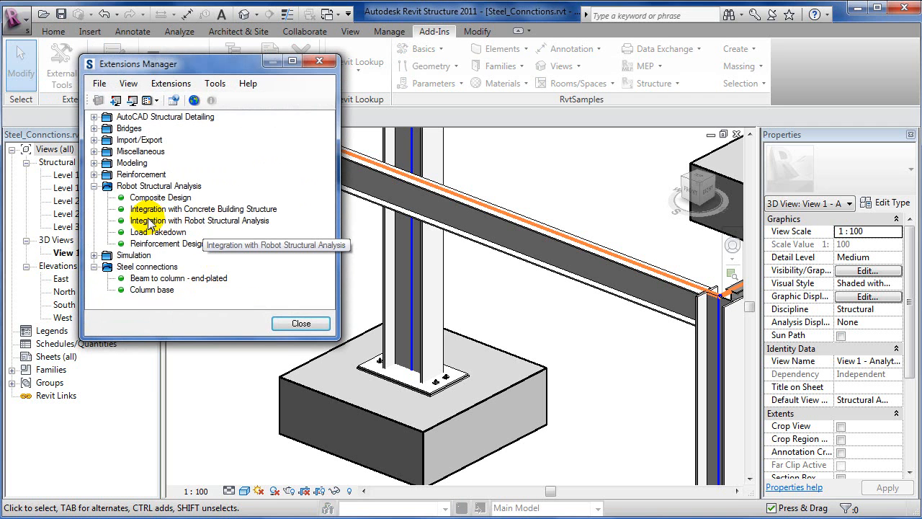
pyautogui.click(141, 221)
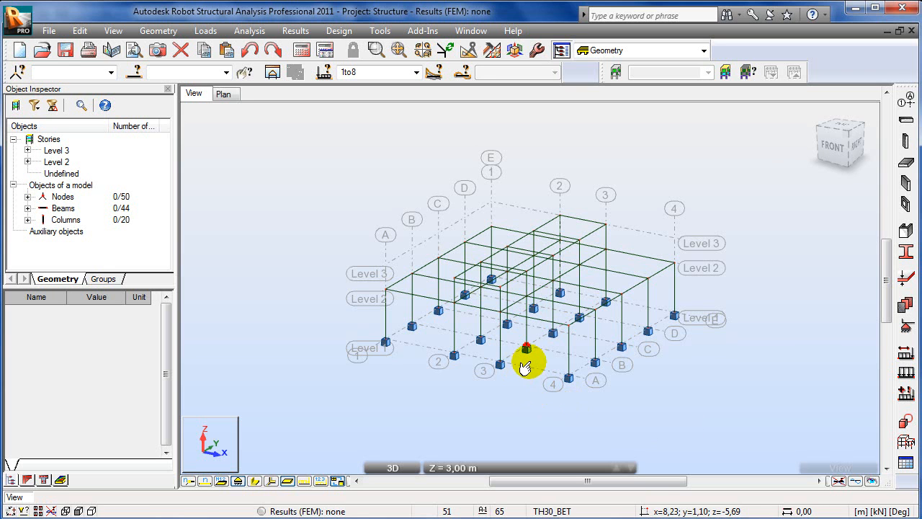
pyautogui.scroll(4, 526, 366)
pyautogui.scroll(1, 526, 366)
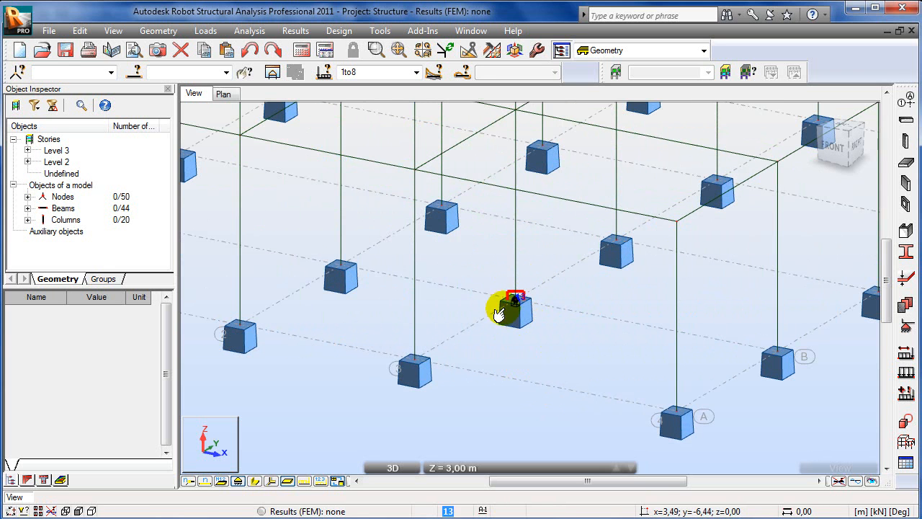
# Display the section shapes of the whole steel frame and run the structural calculations
pyautogui.scroll(2, 509, 302)
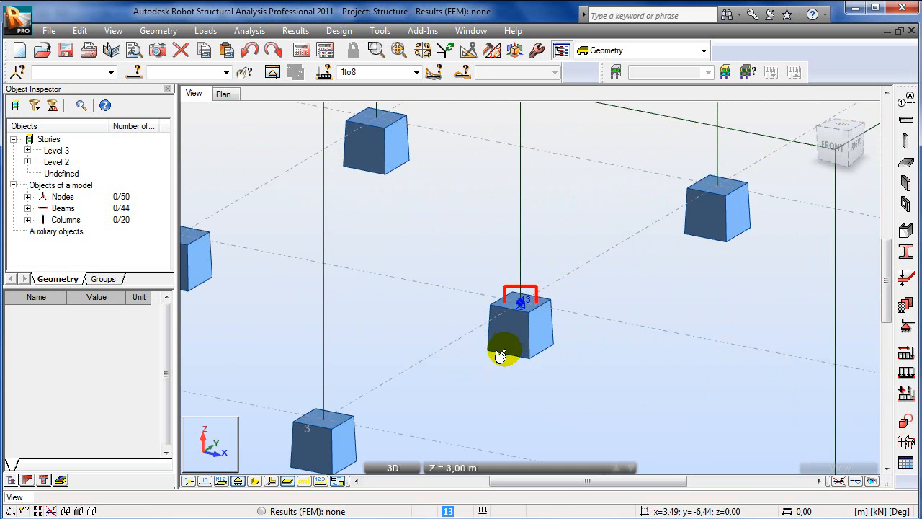
pyautogui.scroll(-5, 496, 352)
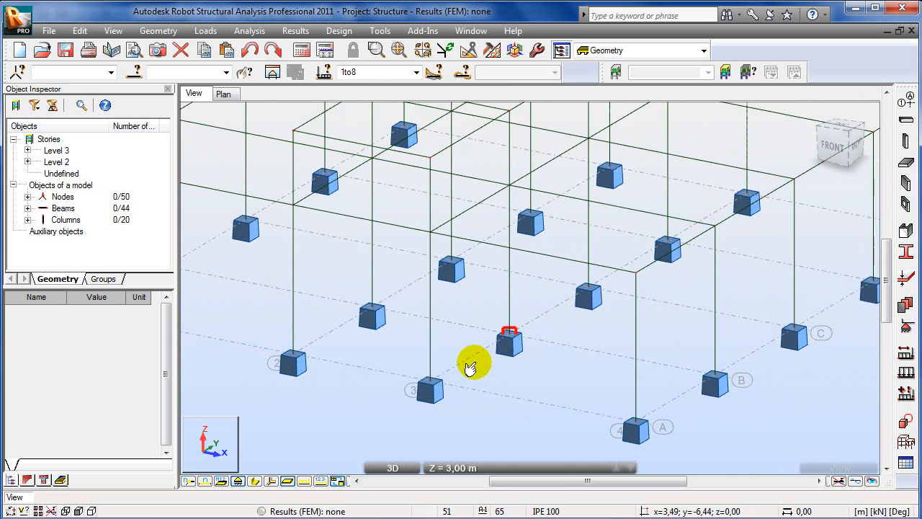
pyautogui.click(256, 480)
pyautogui.scroll(-3, 421, 376)
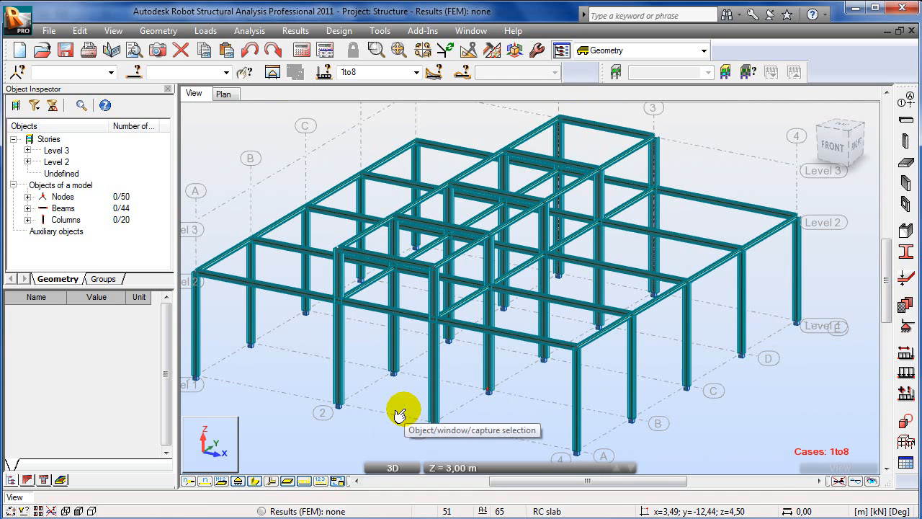
pyautogui.click(300, 54)
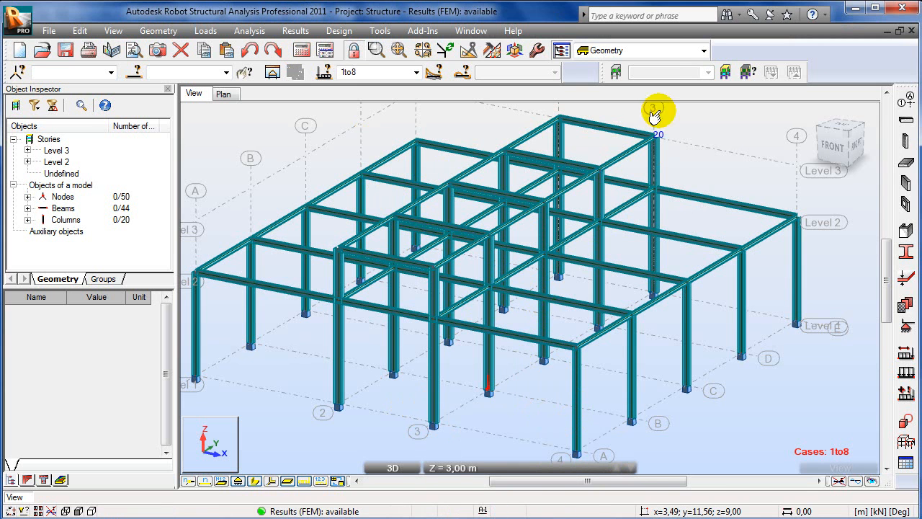
# Switch the workspace to the Connections layout for steel design
pyautogui.click(670, 51)
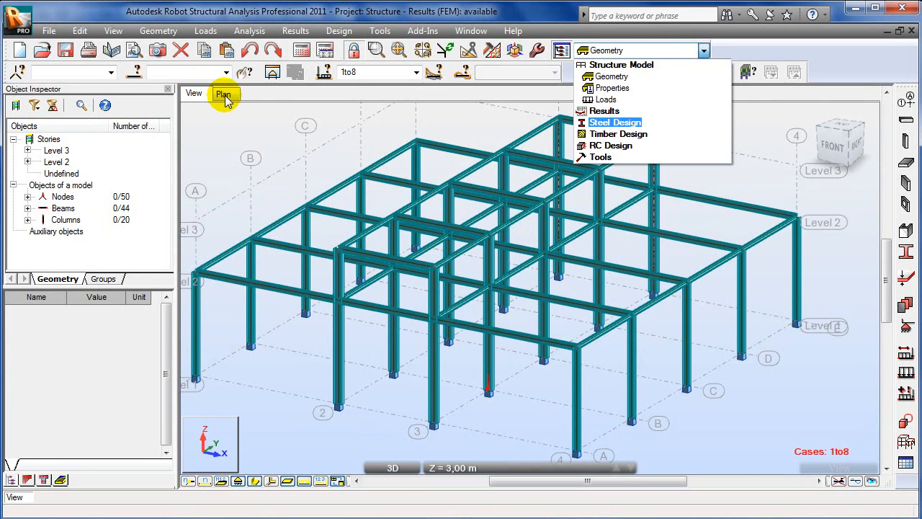
pyautogui.click(606, 124)
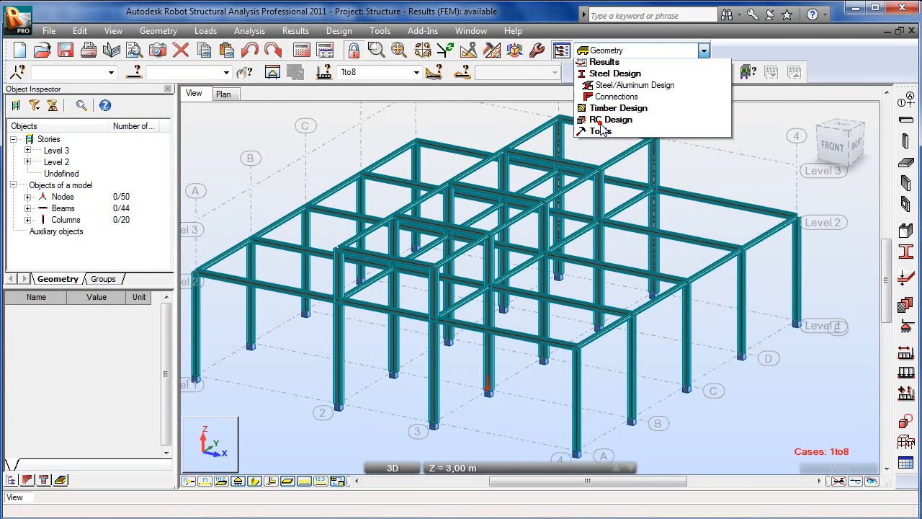
pyautogui.click(614, 111)
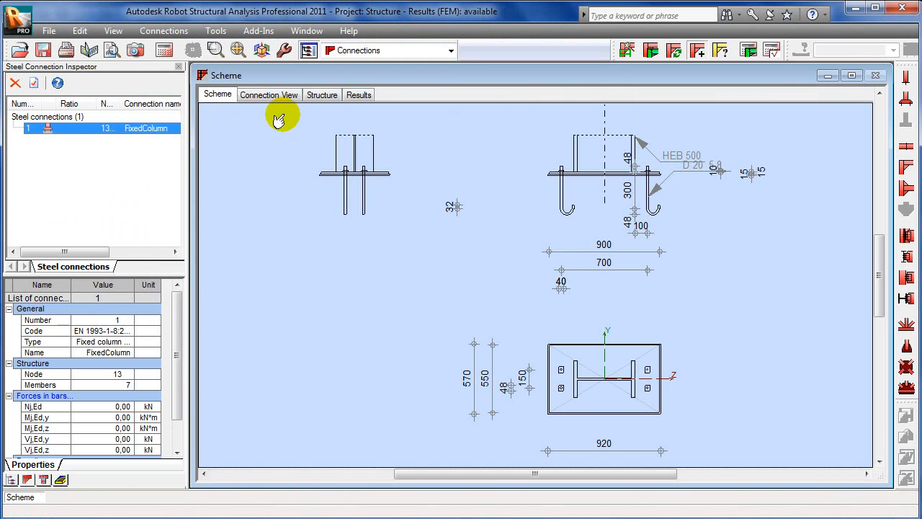
# Open the properties of the FixedColumn connection, review its column definition, and accept the dialog
pyautogui.click(100, 129)
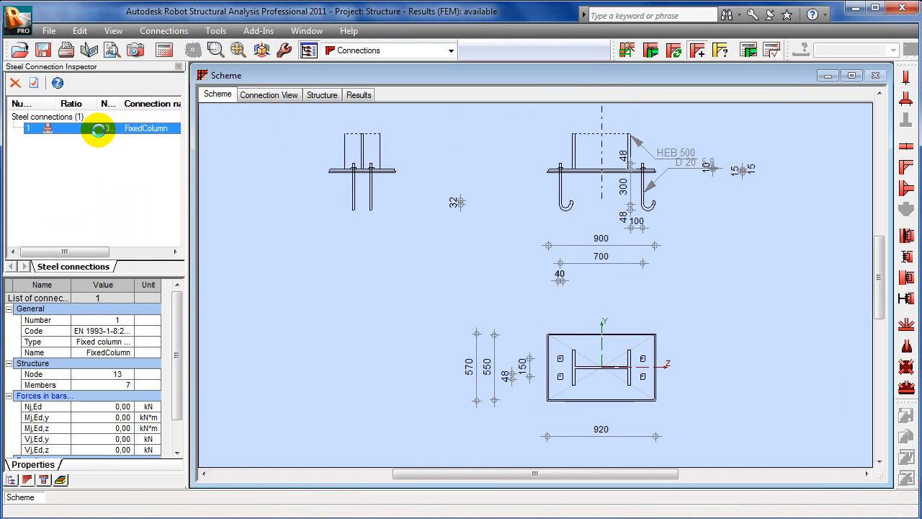
pyautogui.rightClick(126, 130)
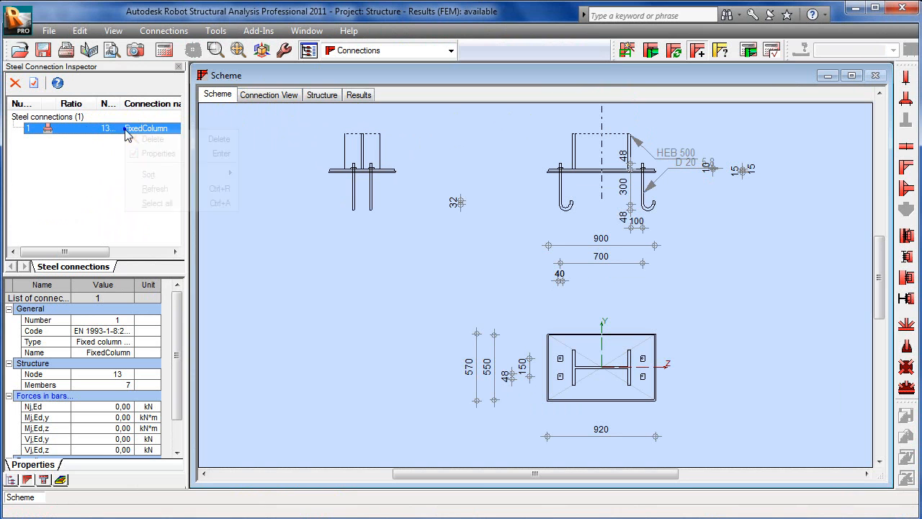
pyautogui.click(151, 153)
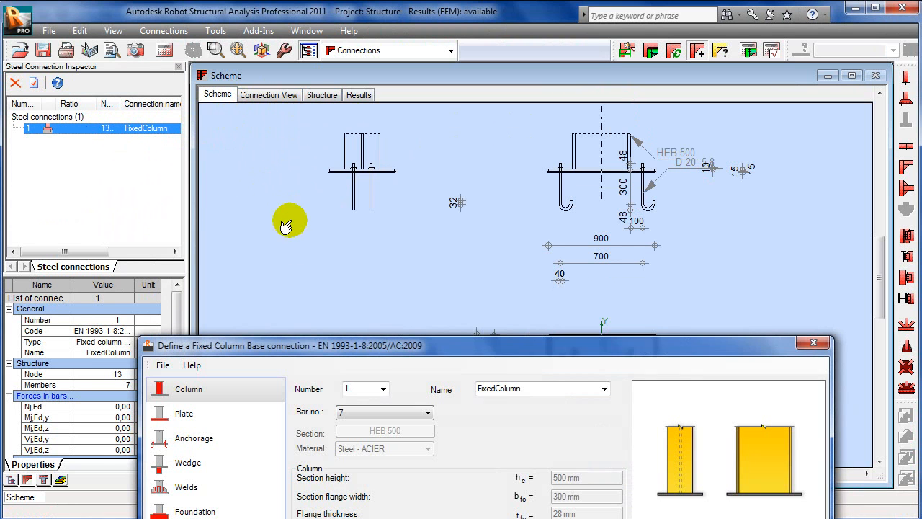
pyautogui.moveTo(371, 339); pyautogui.dragTo(363, 107)
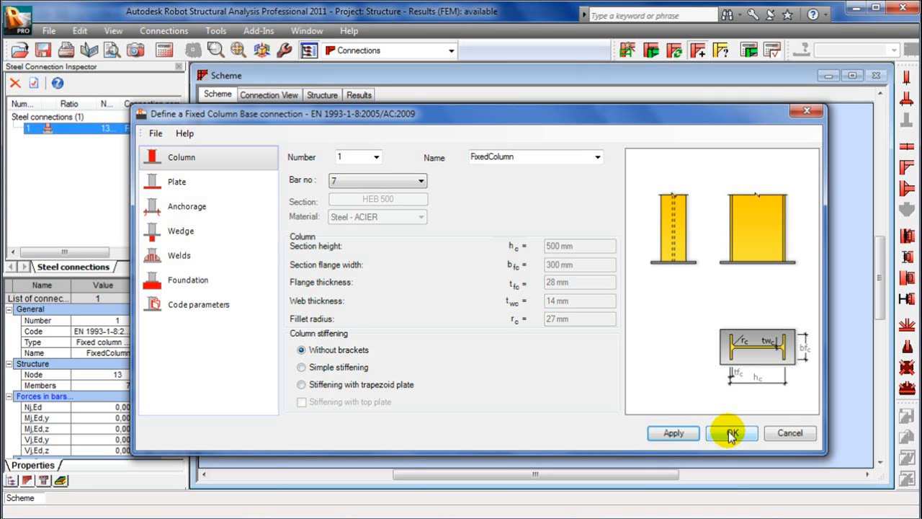
pyautogui.click(731, 433)
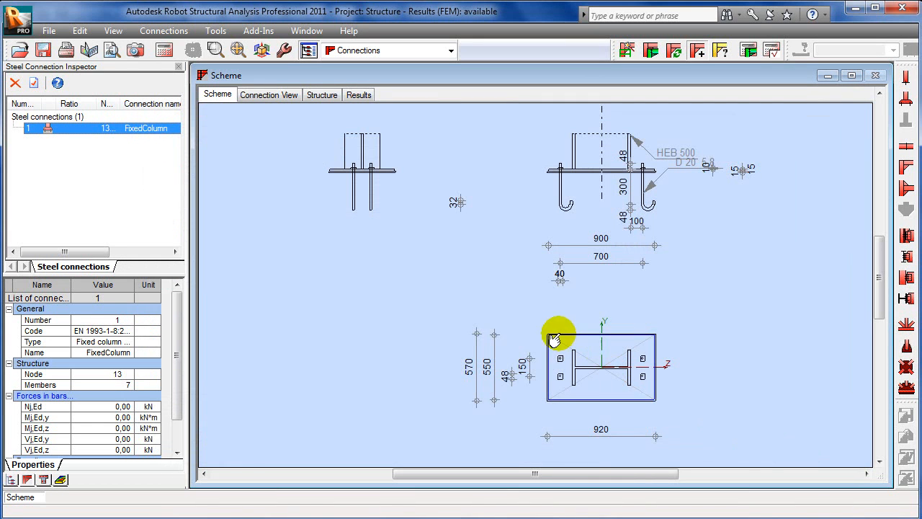
# Inspect the fixed column base in the 3D connection view, its location in the structure, and its results page
pyautogui.click(274, 94)
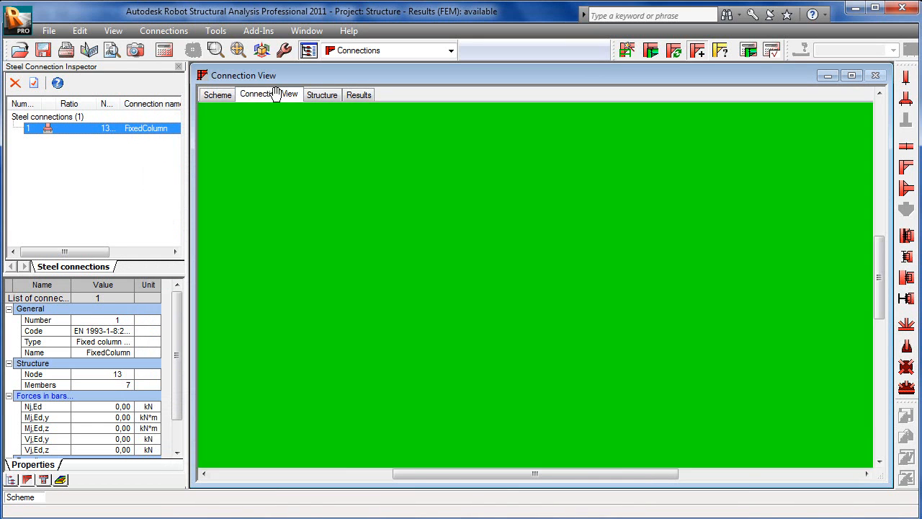
pyautogui.moveTo(449, 326); pyautogui.dragTo(415, 302)
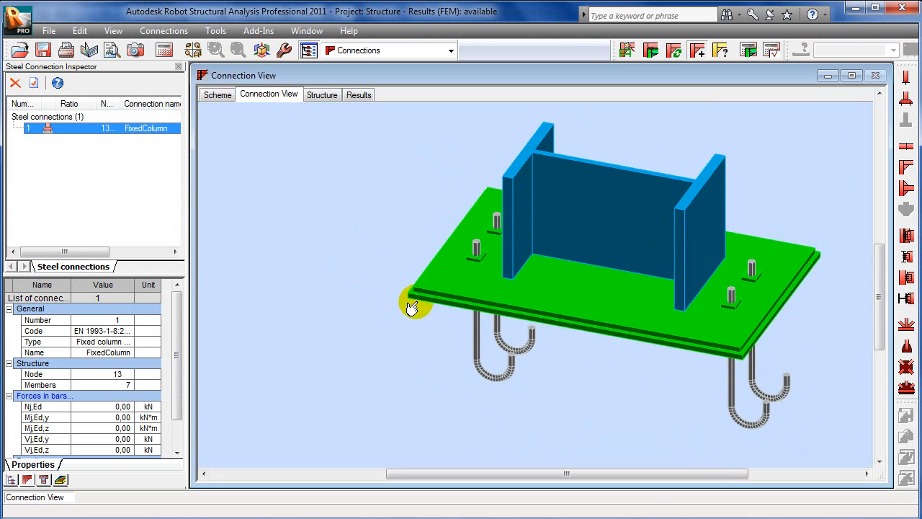
pyautogui.click(324, 96)
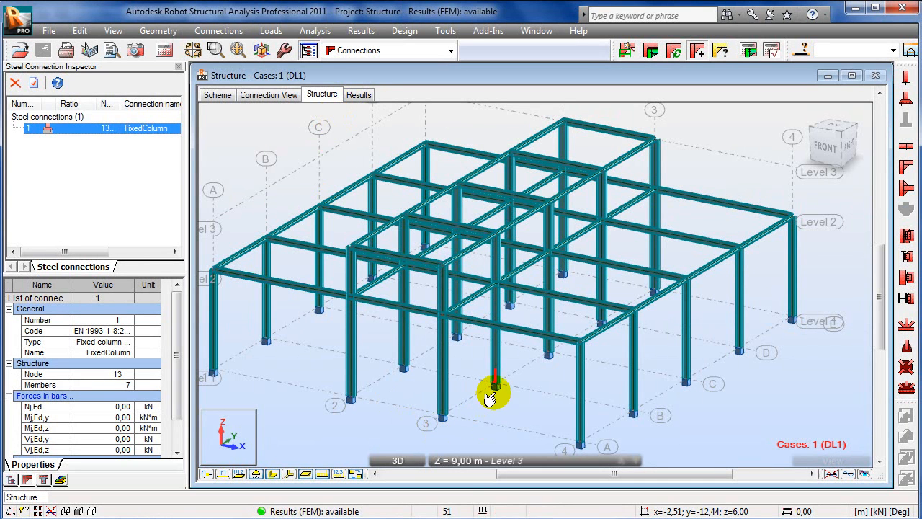
pyautogui.click(360, 95)
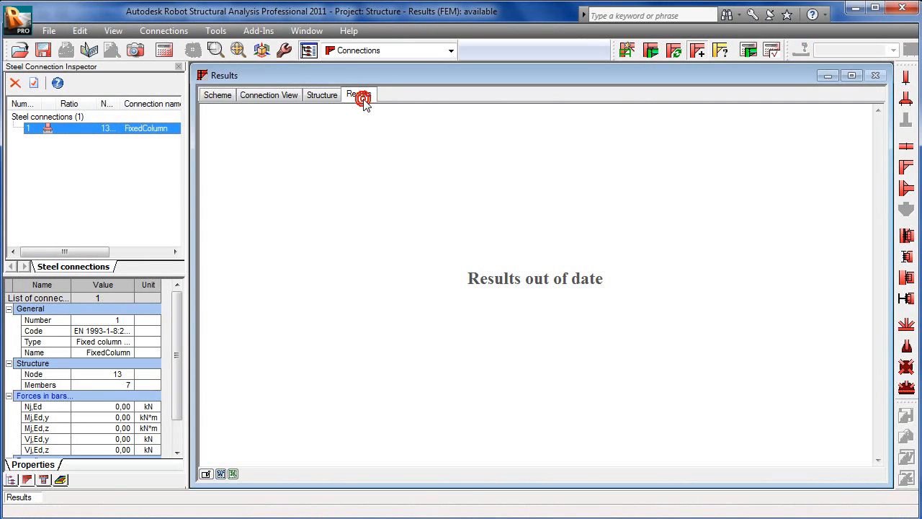
pyautogui.click(289, 95)
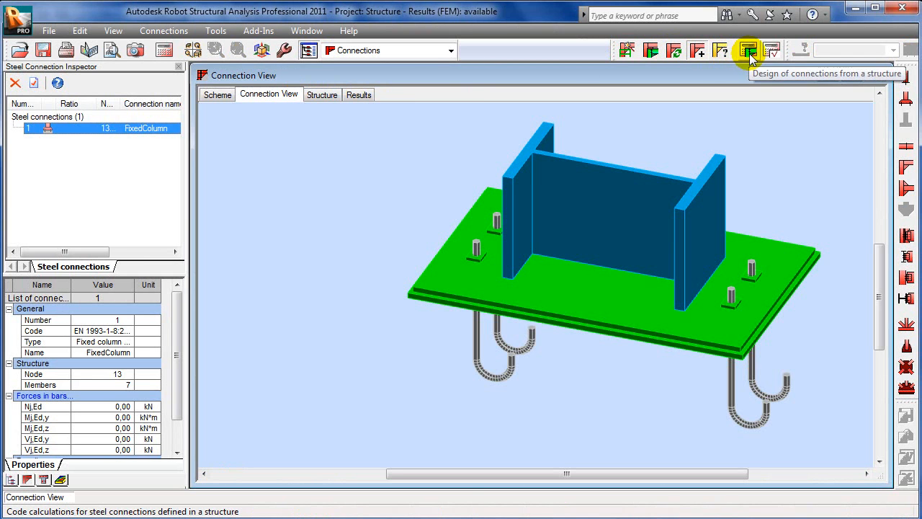
# Run the connection verification for node 13, connection 1, with load cases 1to8, and review the results note
pyautogui.click(749, 52)
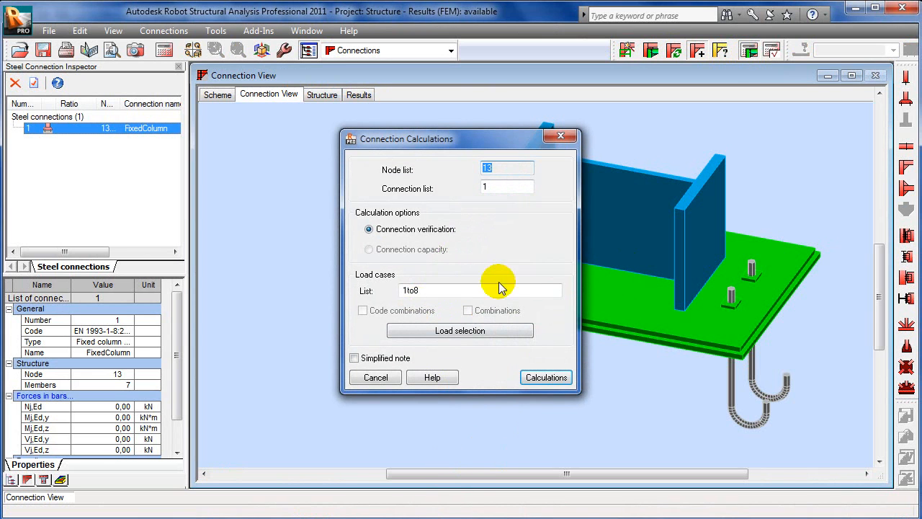
pyautogui.click(544, 379)
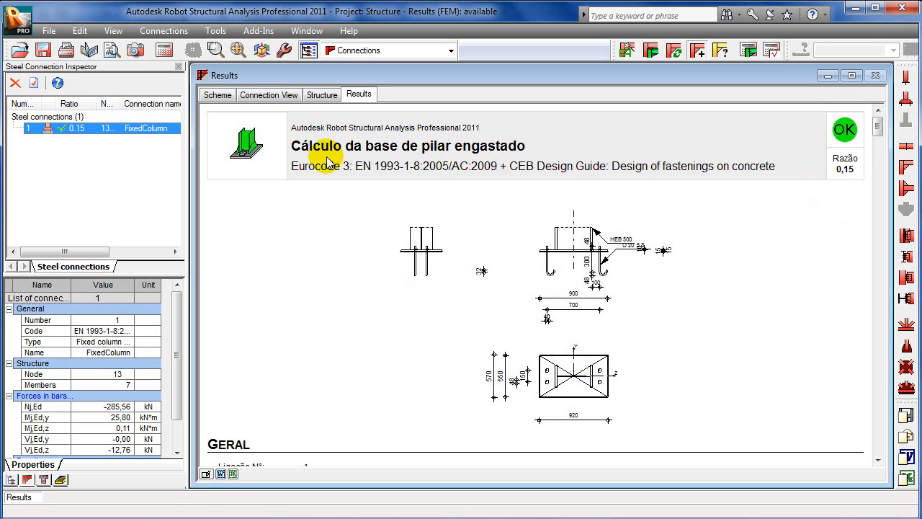
pyautogui.moveTo(878, 129); pyautogui.dragTo(894, 115)
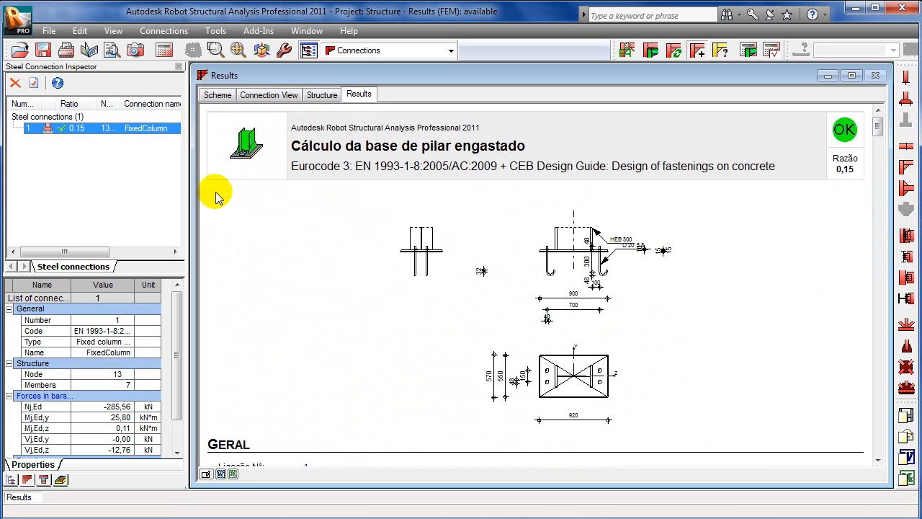
# Reopen the FixedColumn connection's properties from its 3D view and add a wedge of the section-profile type
pyautogui.click(260, 95)
pyautogui.click(102, 127)
pyautogui.rightClick(102, 127)
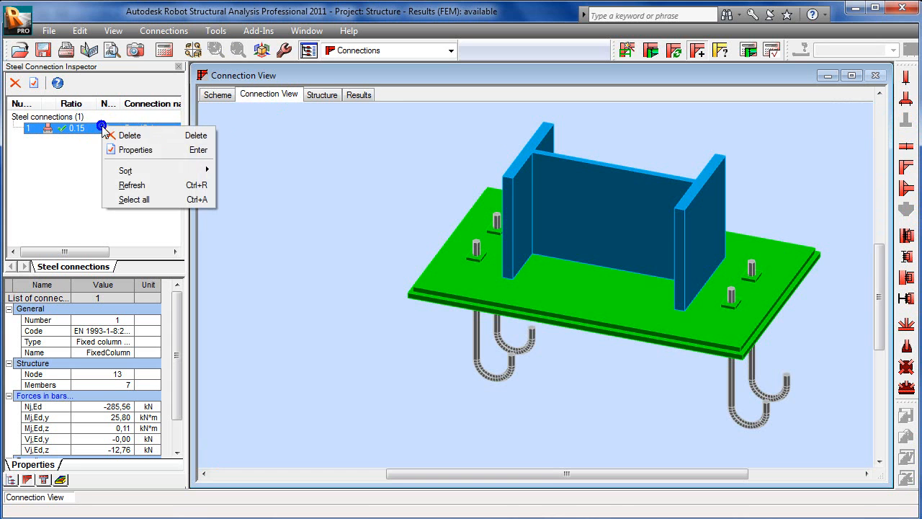
pyautogui.click(137, 149)
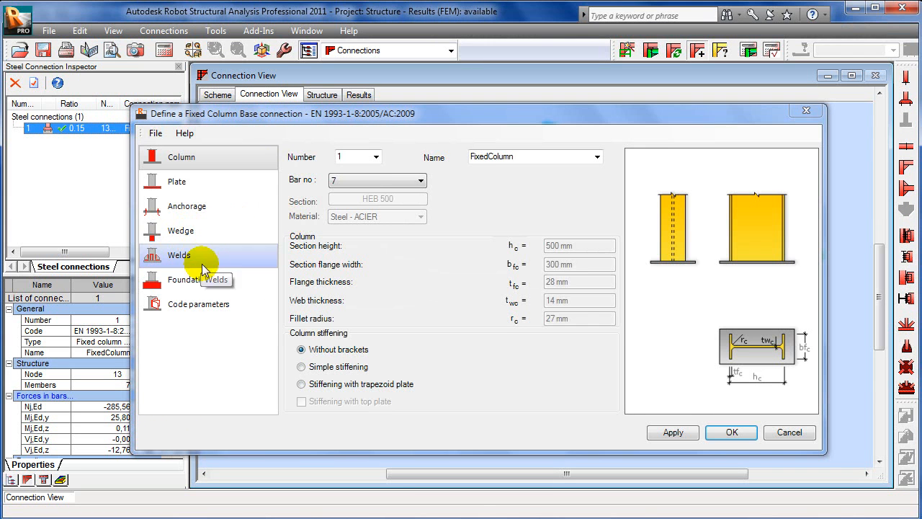
pyautogui.click(207, 231)
pyautogui.click(603, 196)
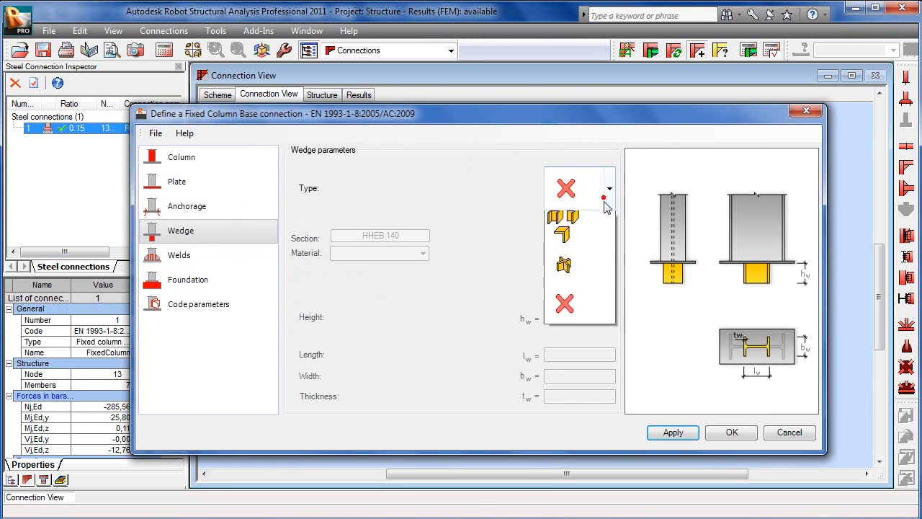
pyautogui.click(575, 247)
# Set the wedge's material to Steel - ACIER and its section to IPE 100, and accept the connection definition
pyautogui.click(382, 253)
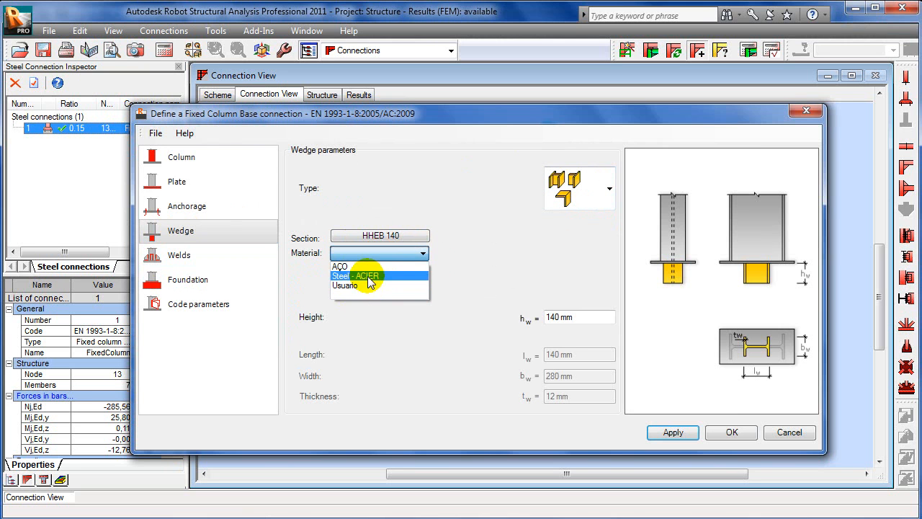
pyautogui.click(367, 277)
pyautogui.click(402, 237)
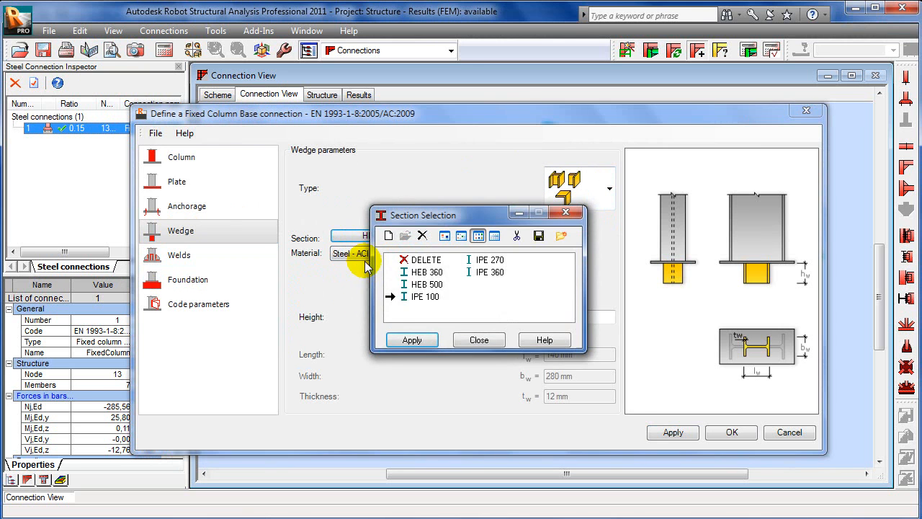
pyautogui.click(421, 342)
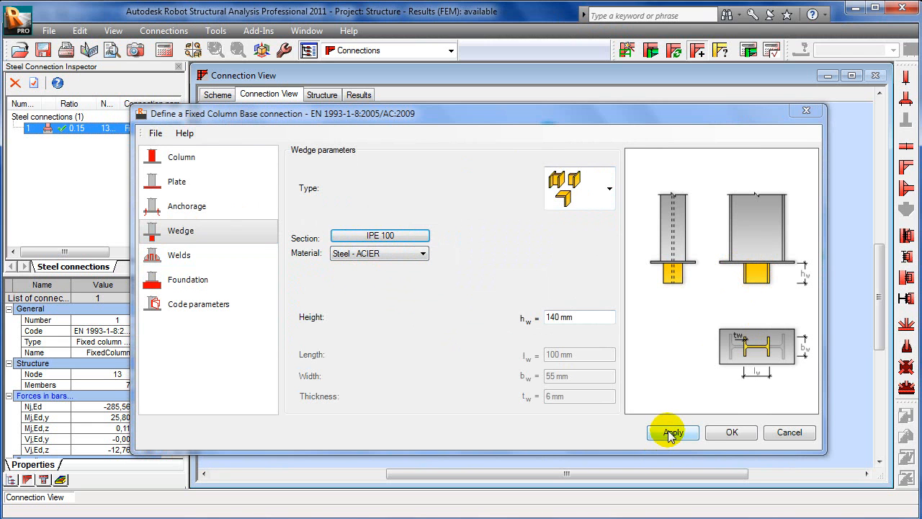
pyautogui.click(729, 433)
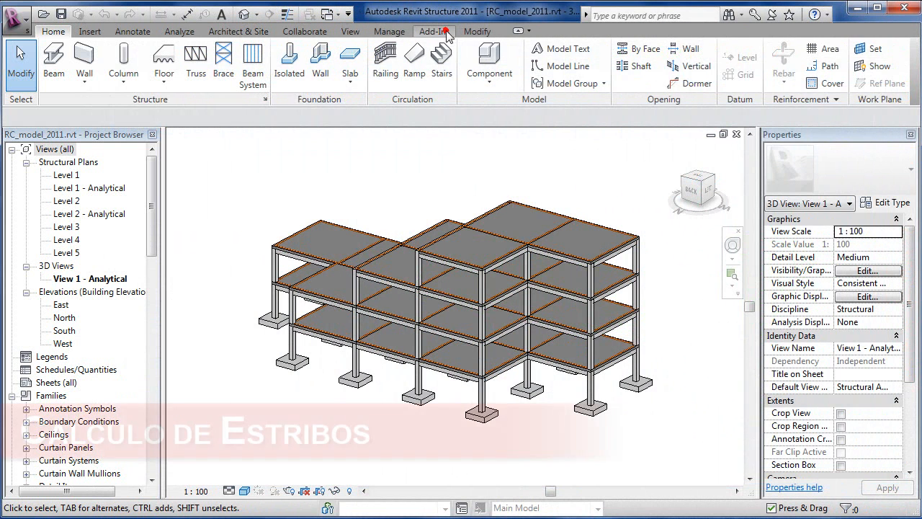
pyautogui.click(441, 31)
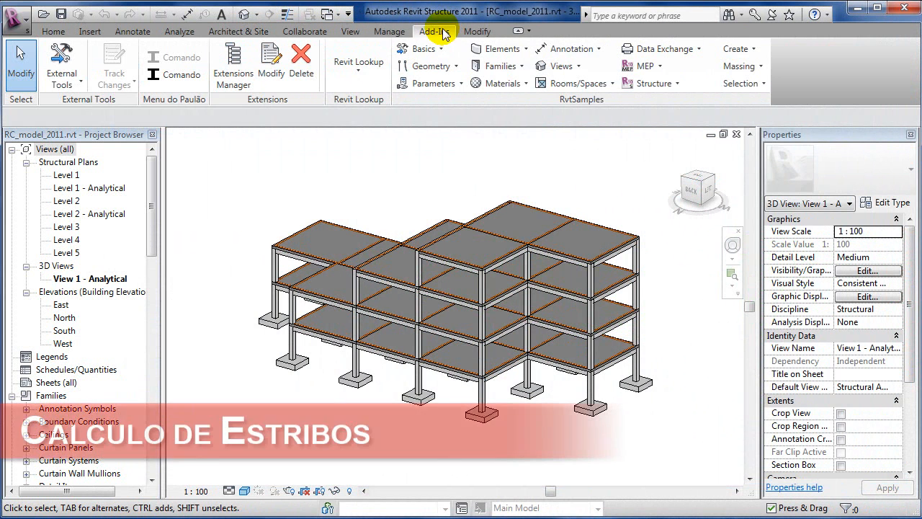
pyautogui.click(53, 81)
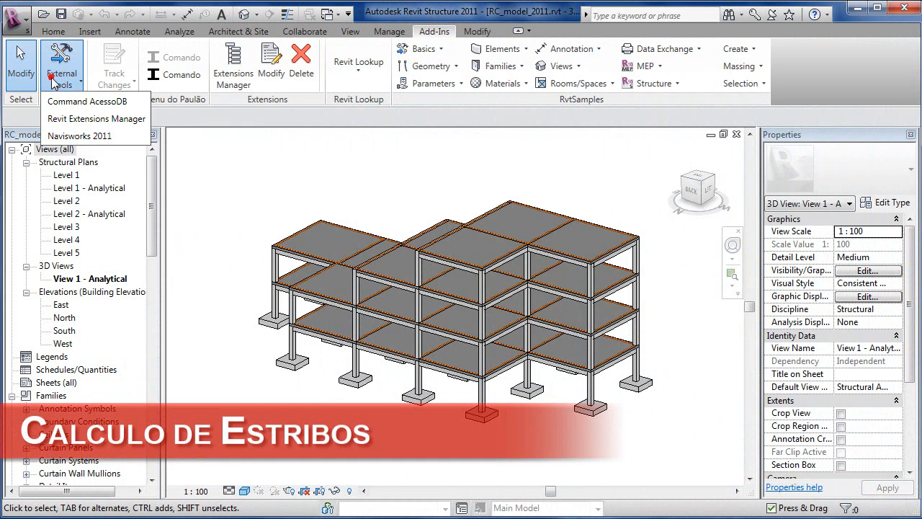
pyautogui.click(195, 156)
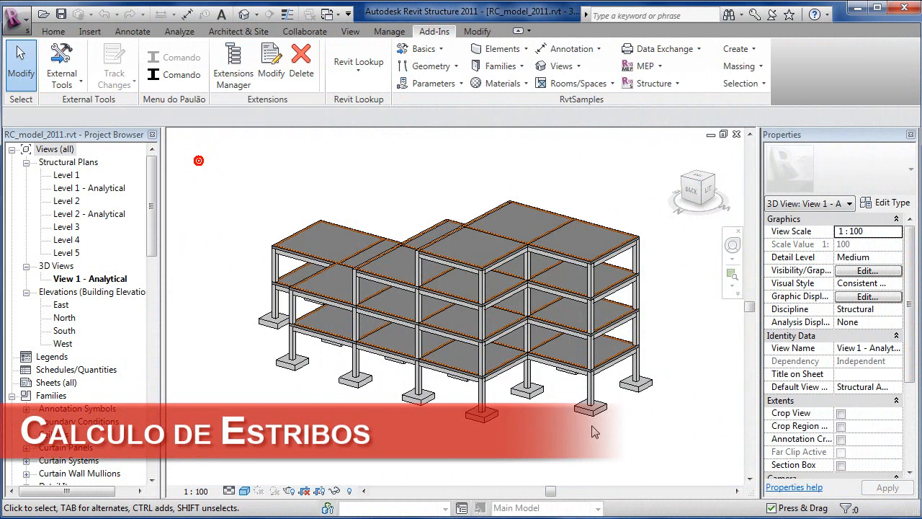
# In Revit Structure, select the Level 1 column at grid B-1 and launch the Columns reinforcement extension from the Revit Extensions Manager
pyautogui.click(590, 387)
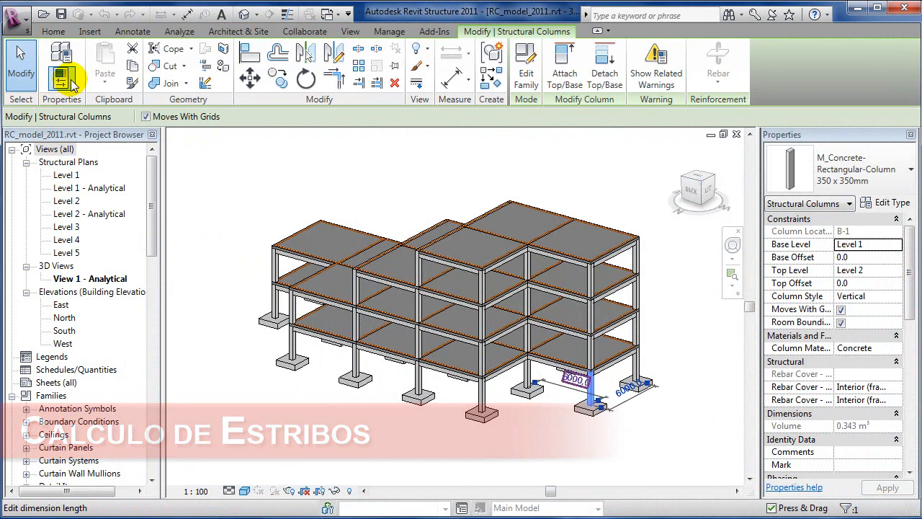
pyautogui.click(434, 31)
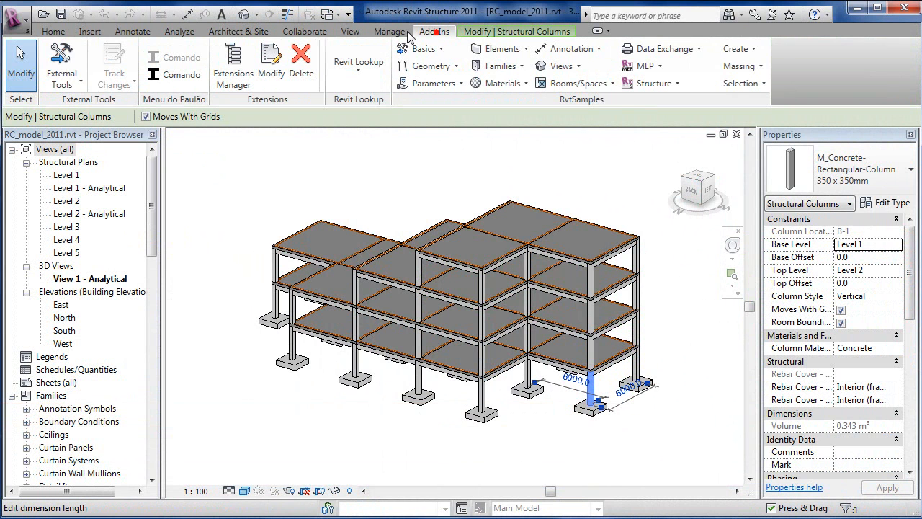
pyautogui.click(72, 74)
pyautogui.click(92, 118)
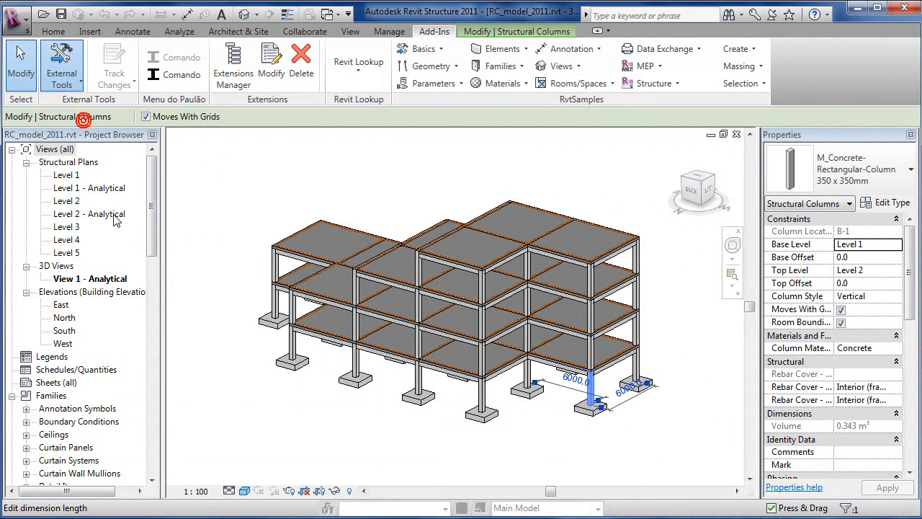
pyautogui.moveTo(529, 225); pyautogui.dragTo(526, 268)
pyautogui.click(350, 188)
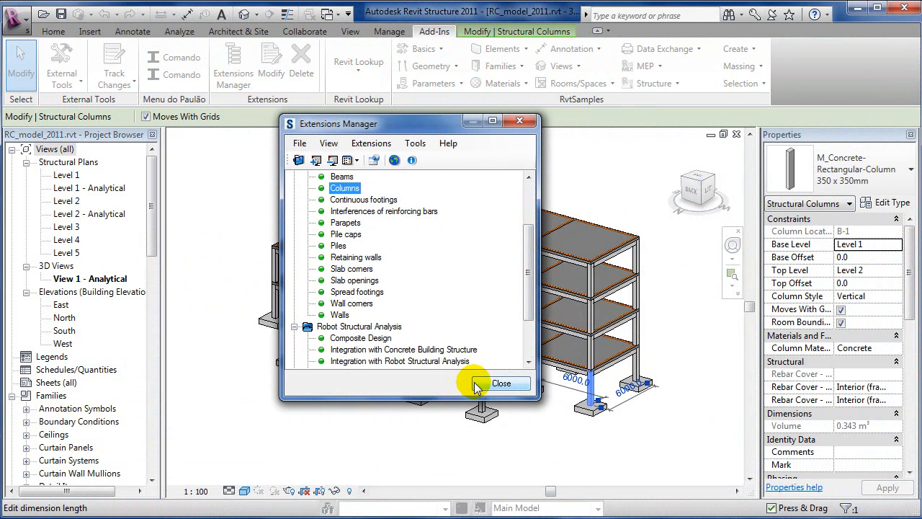
pyautogui.doubleClick(345, 186)
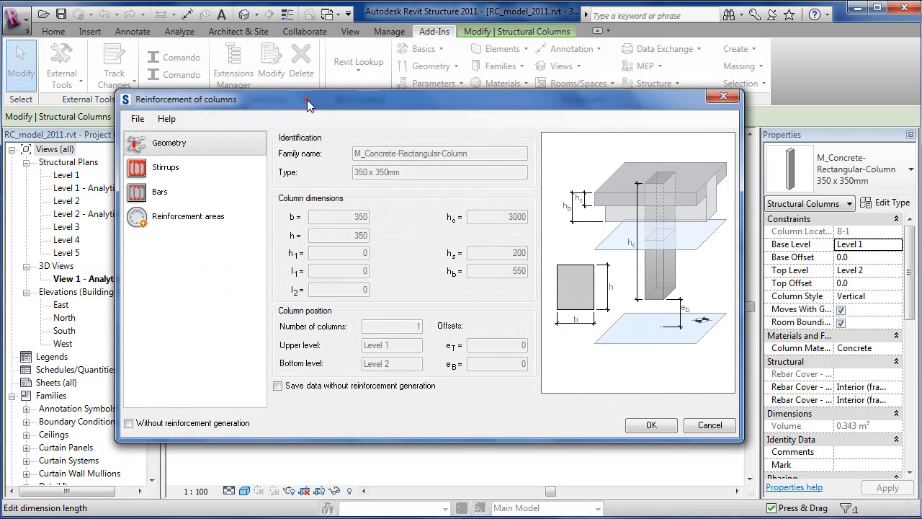
# Review the stirrup parameters and the longitudinal bar parameters of the column reinforcement
pyautogui.moveTo(307, 100); pyautogui.dragTo(270, 105)
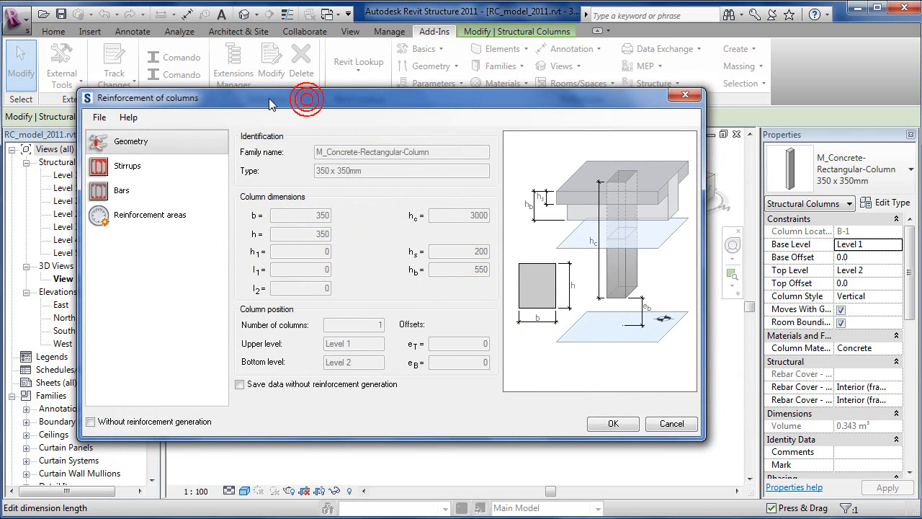
pyautogui.click(99, 165)
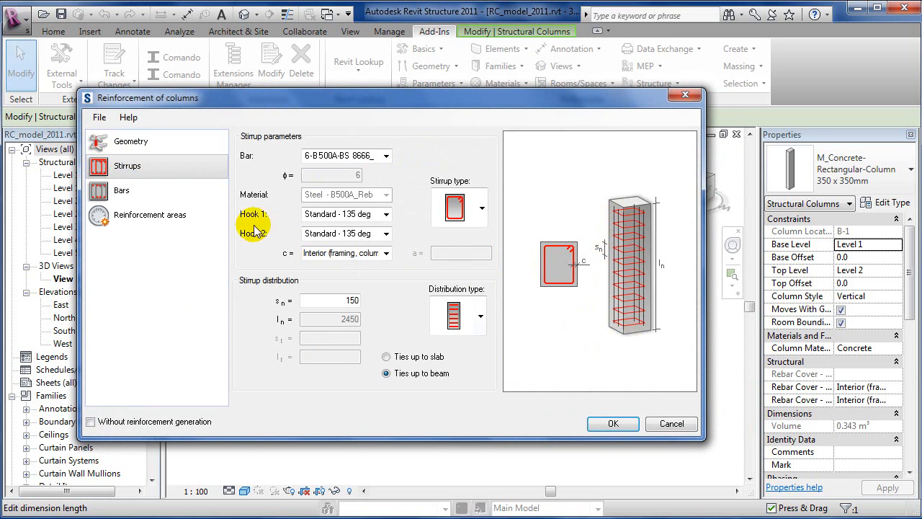
pyautogui.click(118, 194)
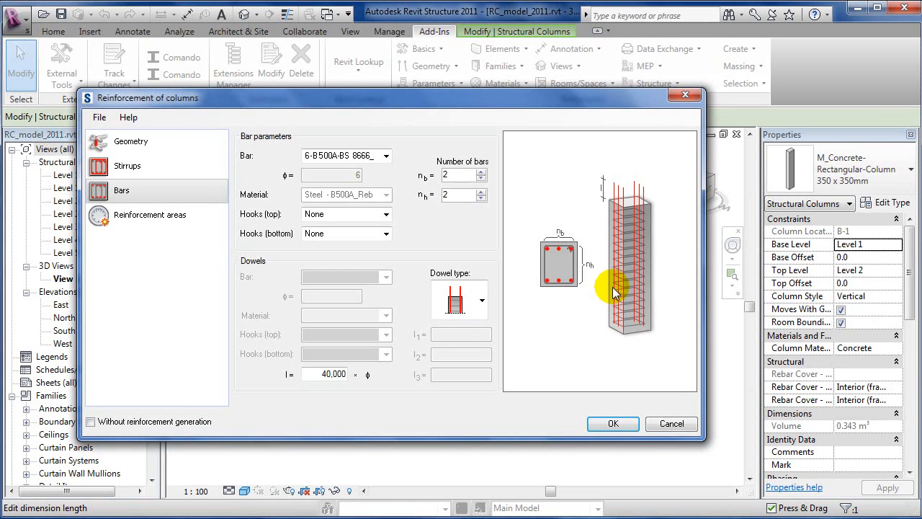
# In the extension's regional settings, select Brazil and inspect its reinforcing bar databases
pyautogui.click(98, 117)
pyautogui.click(124, 187)
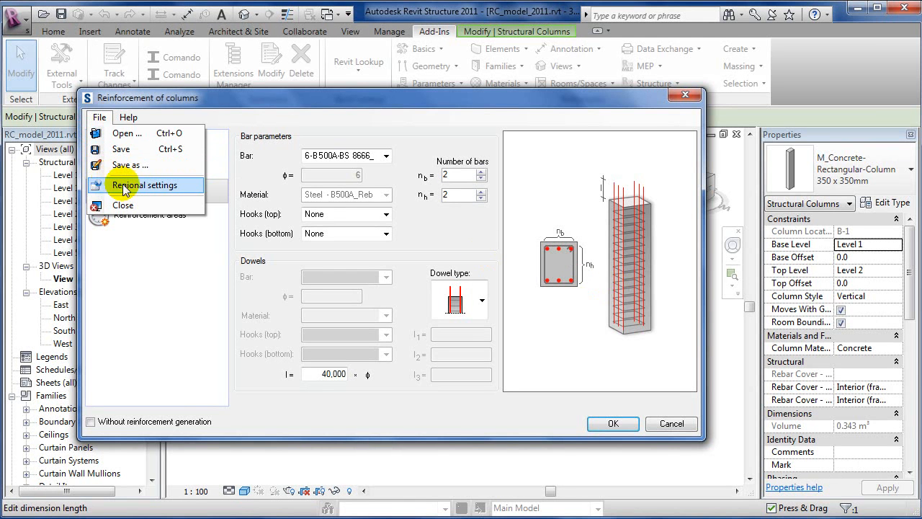
pyautogui.click(194, 193)
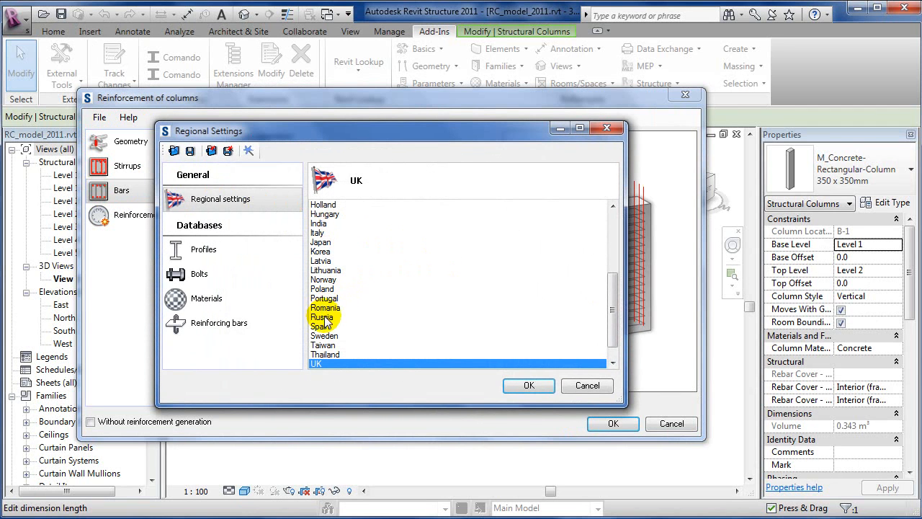
pyautogui.moveTo(611, 301); pyautogui.dragTo(612, 236)
pyautogui.click(330, 214)
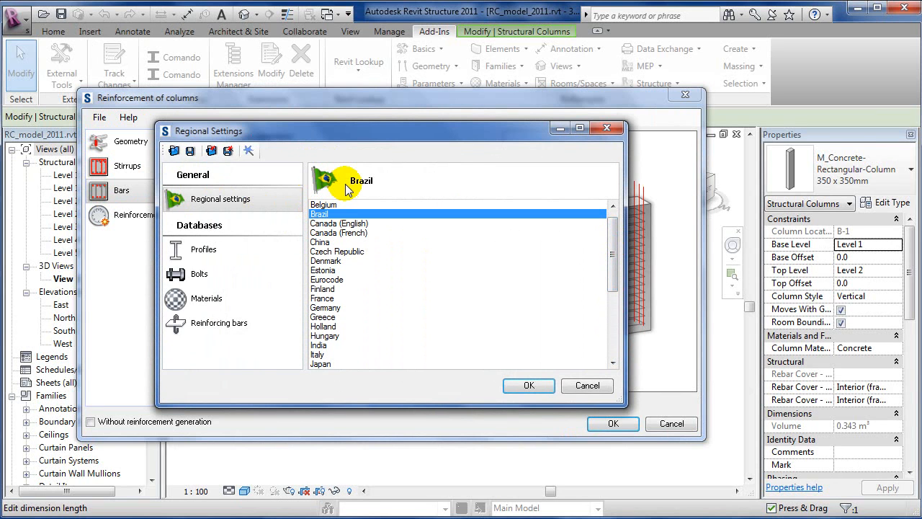
pyautogui.click(183, 323)
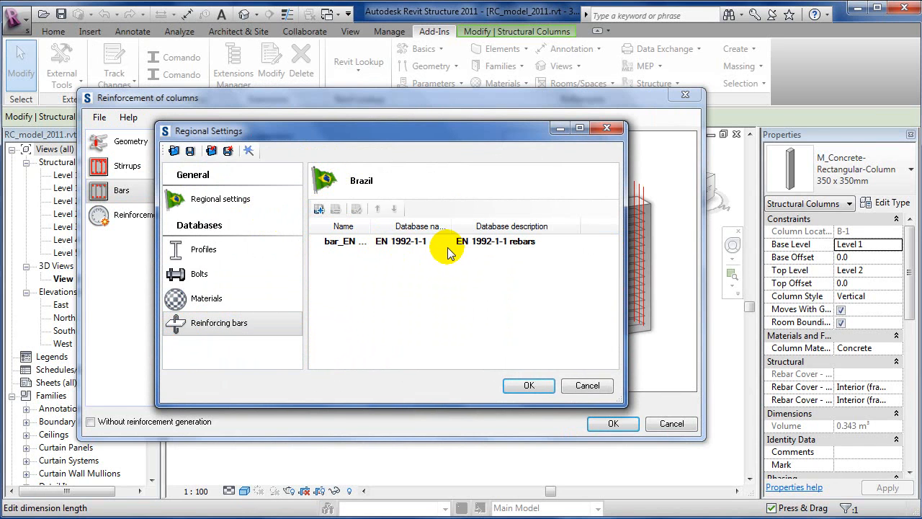
# Set the regional settings back to UK, inspect its reinforcing bar databases, and cancel the settings
pyautogui.click(238, 205)
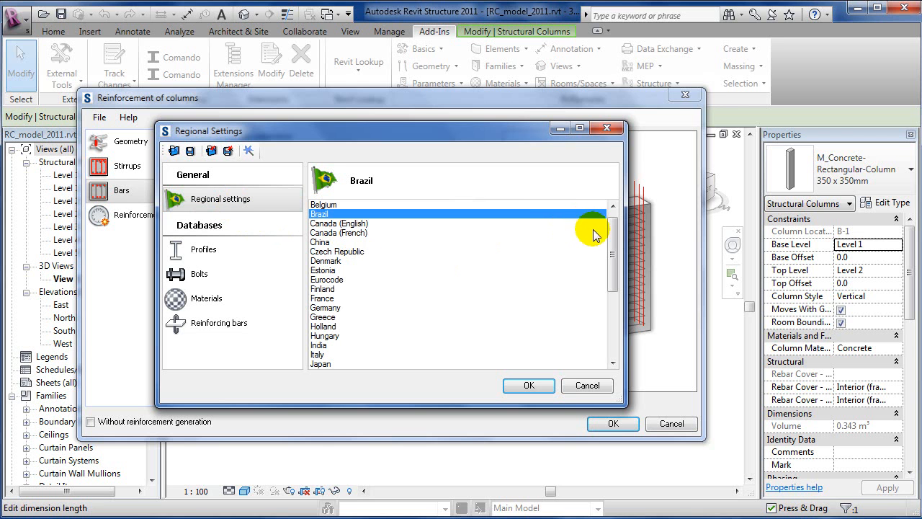
pyautogui.moveTo(608, 247); pyautogui.dragTo(609, 309)
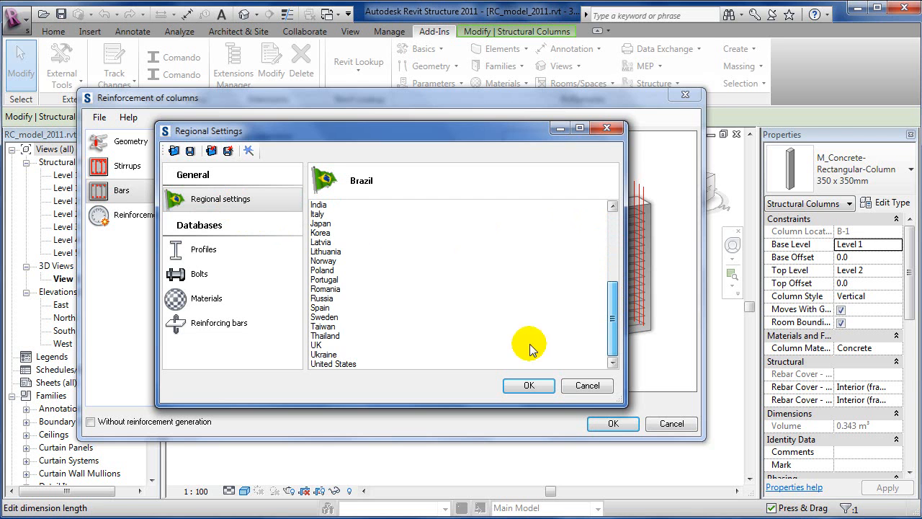
pyautogui.click(316, 345)
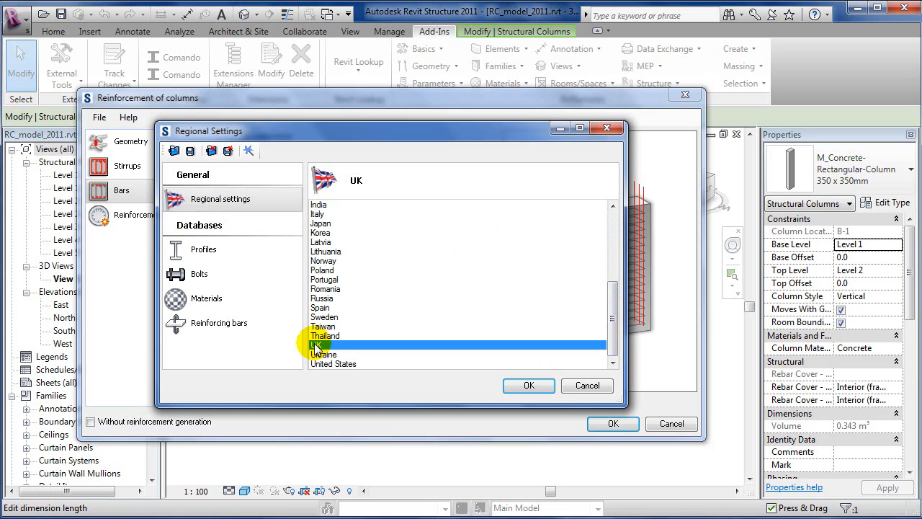
pyautogui.click(213, 323)
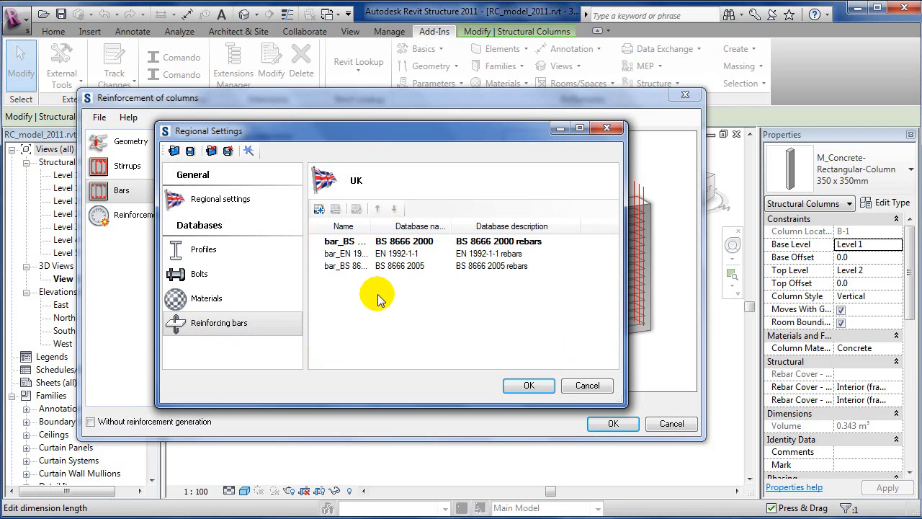
pyautogui.click(588, 385)
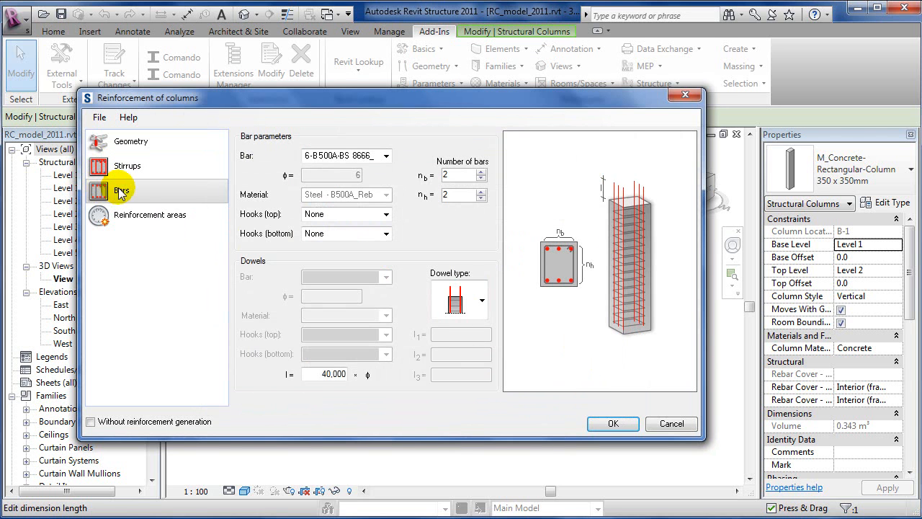
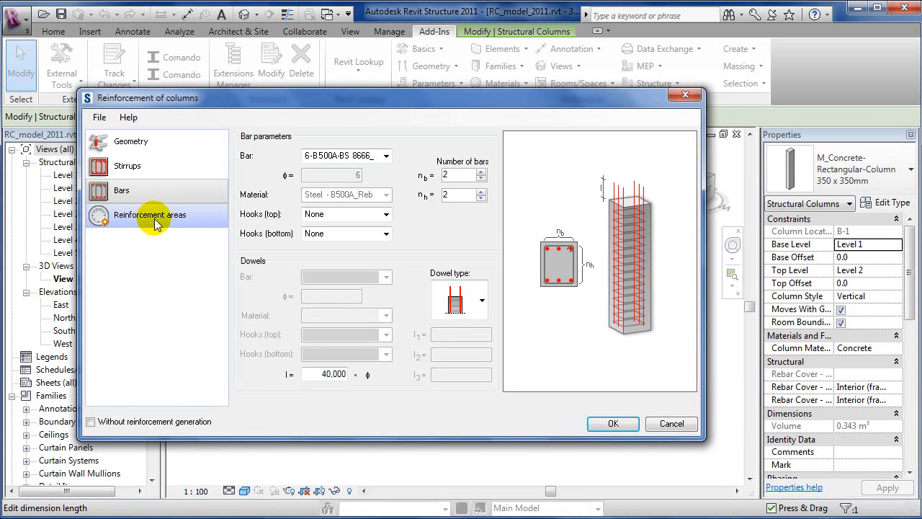
# Review the column's reinforcement areas by position and cancel the column reinforcement definition
pyautogui.click(159, 219)
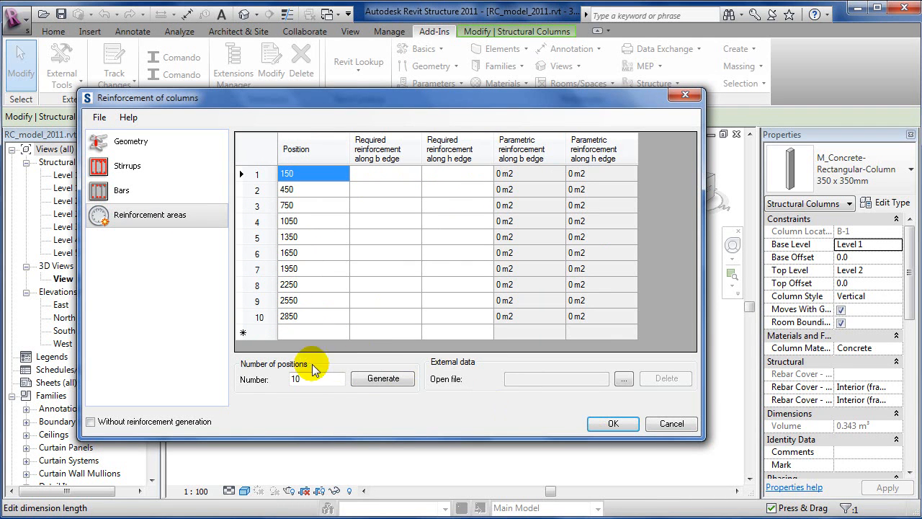
pyautogui.click(667, 424)
# Send the model to Autodesk Robot Structural Analysis with the Integration with Robot Structural Analysis extension
pyautogui.moveTo(526, 260); pyautogui.dragTo(463, 319)
pyautogui.click(403, 292)
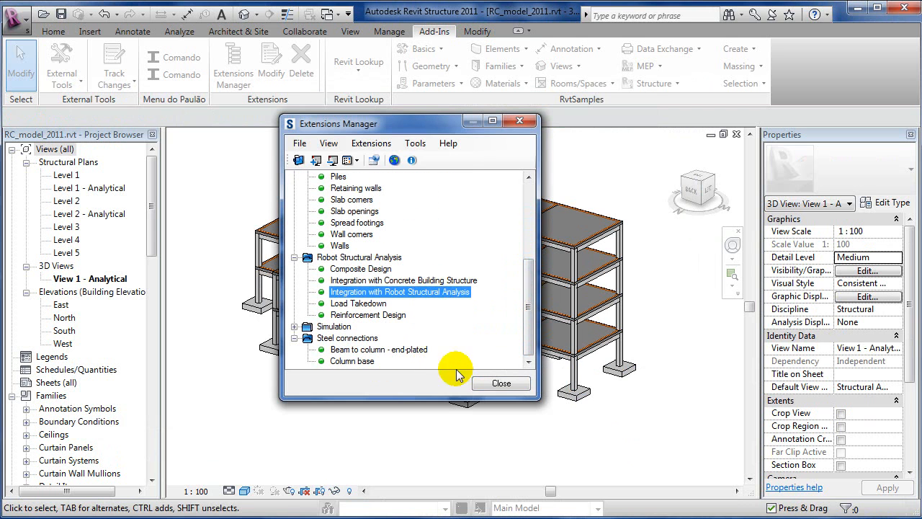
pyautogui.doubleClick(431, 292)
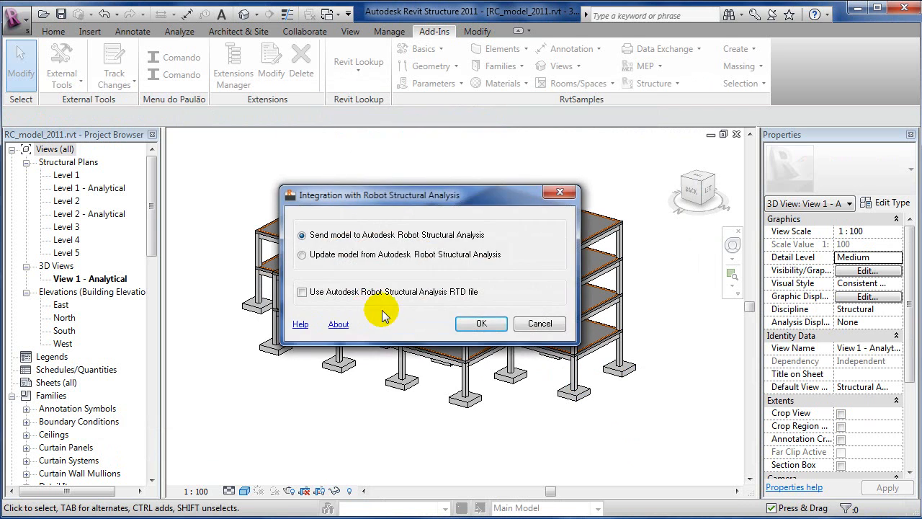
pyautogui.click(479, 324)
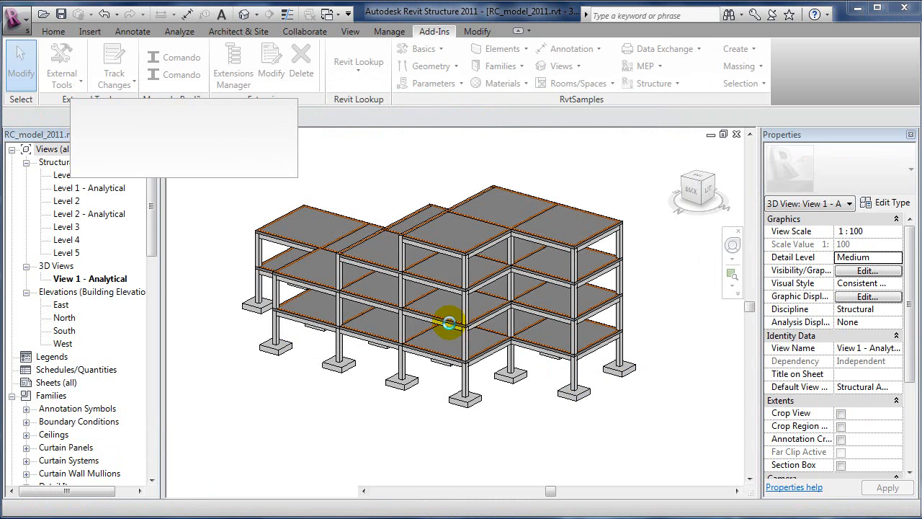
pyautogui.moveTo(216, 97); pyautogui.dragTo(368, 100)
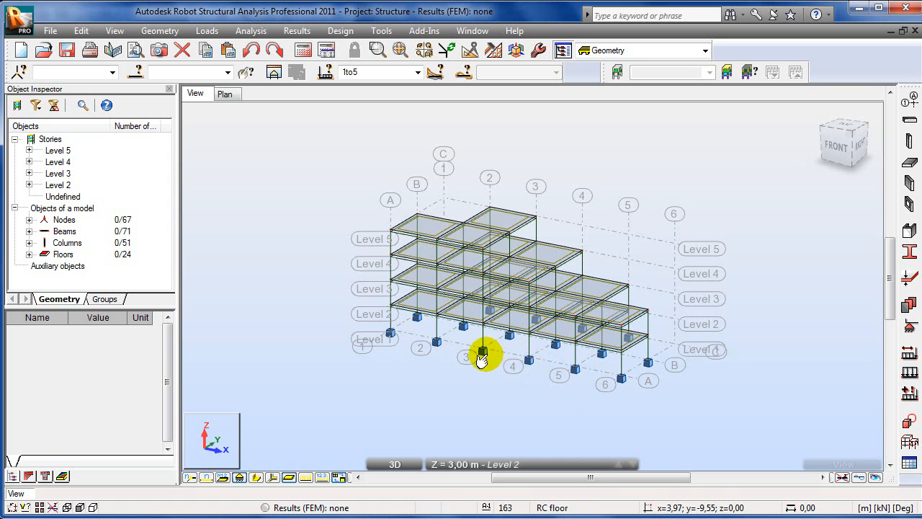
# In Robot Structural Analysis, review the language, general, desktop and toolbar preferences and close them without changes
pyautogui.moveTo(479, 354); pyautogui.dragTo(483, 342)
pyautogui.scroll(5, 483, 343)
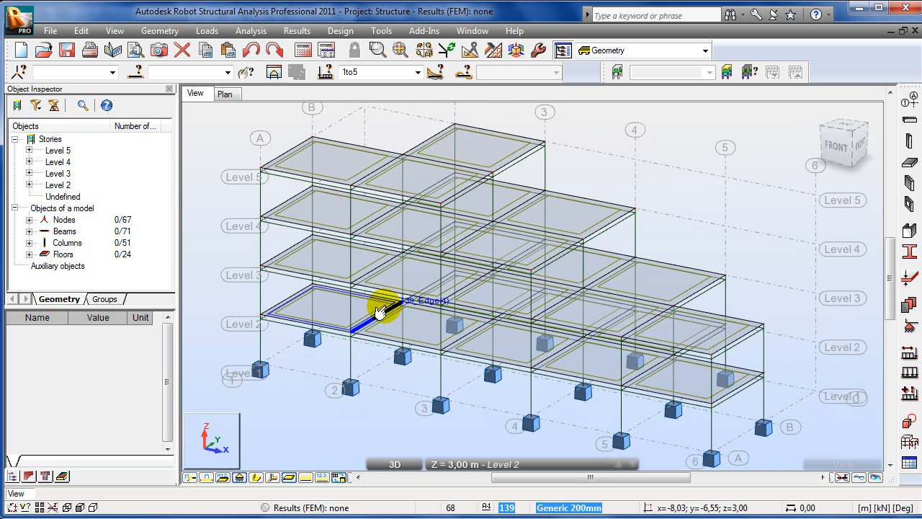
pyautogui.click(381, 31)
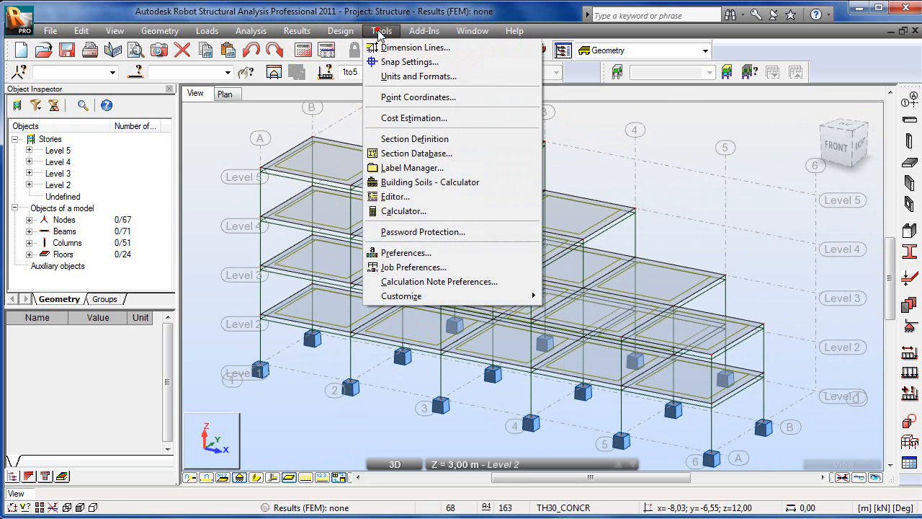
pyautogui.click(416, 253)
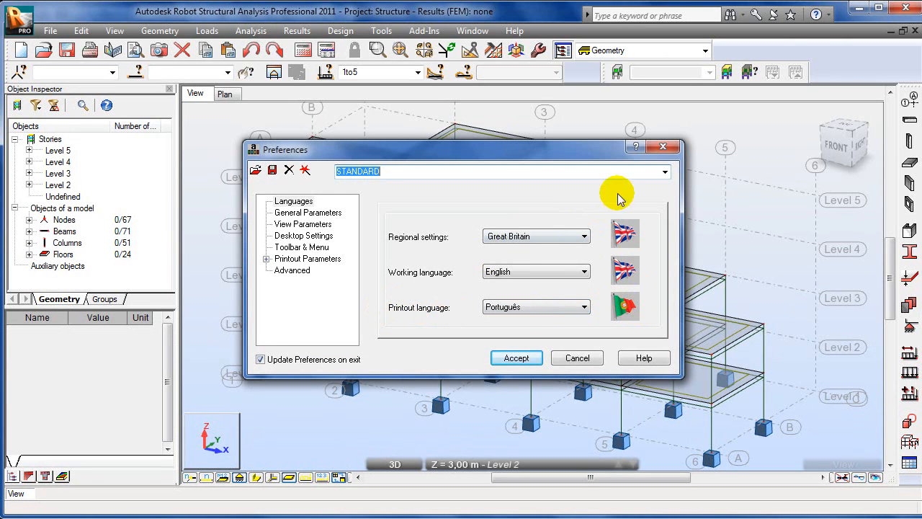
pyautogui.click(308, 213)
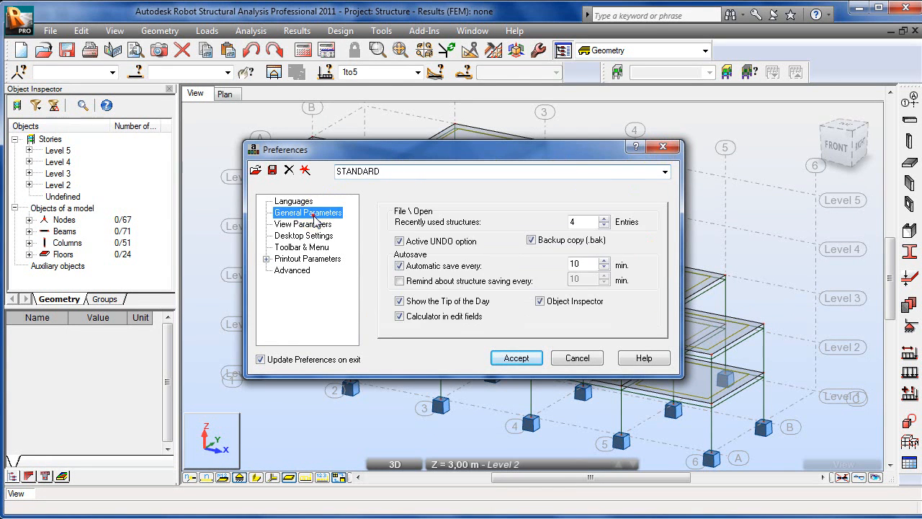
pyautogui.click(305, 232)
pyautogui.click(303, 248)
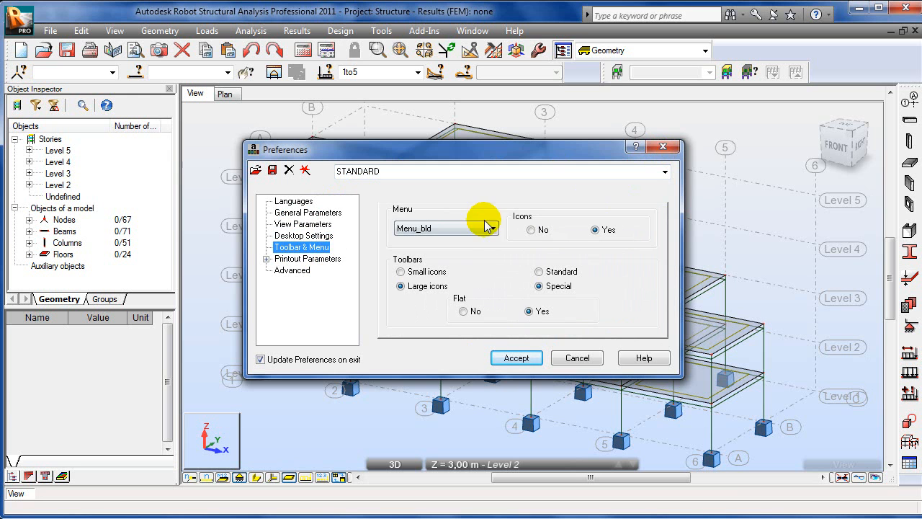
pyautogui.click(663, 147)
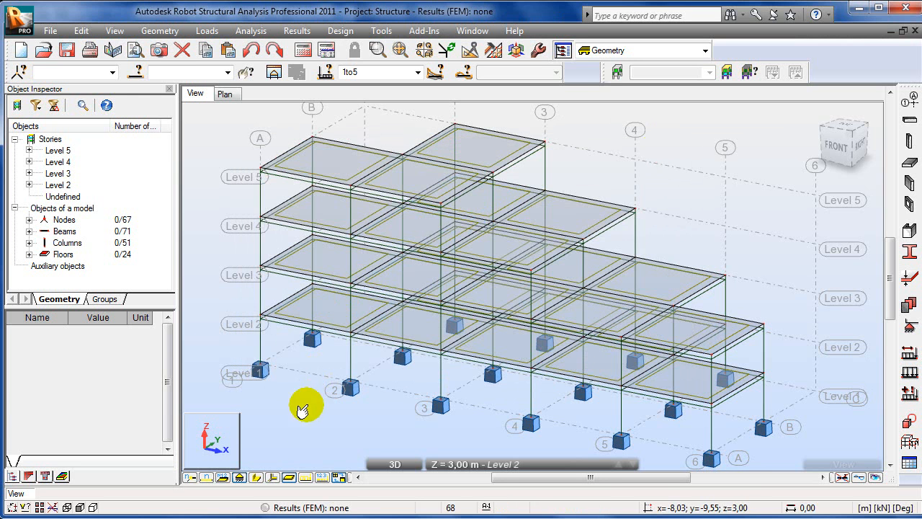
# Select the whole structure and set full automatic load combinations according to BS5950
pyautogui.hotkey('ctrl', 'a')
pyautogui.click(205, 32)
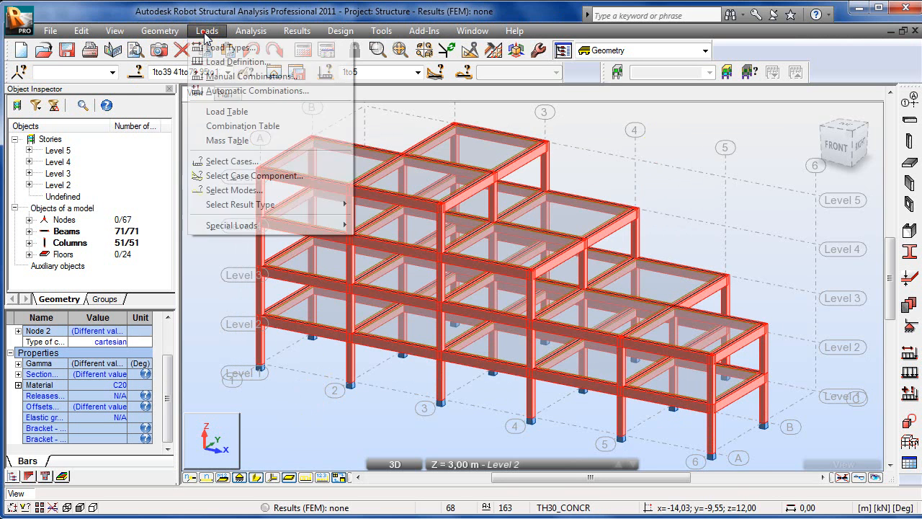
pyautogui.click(259, 90)
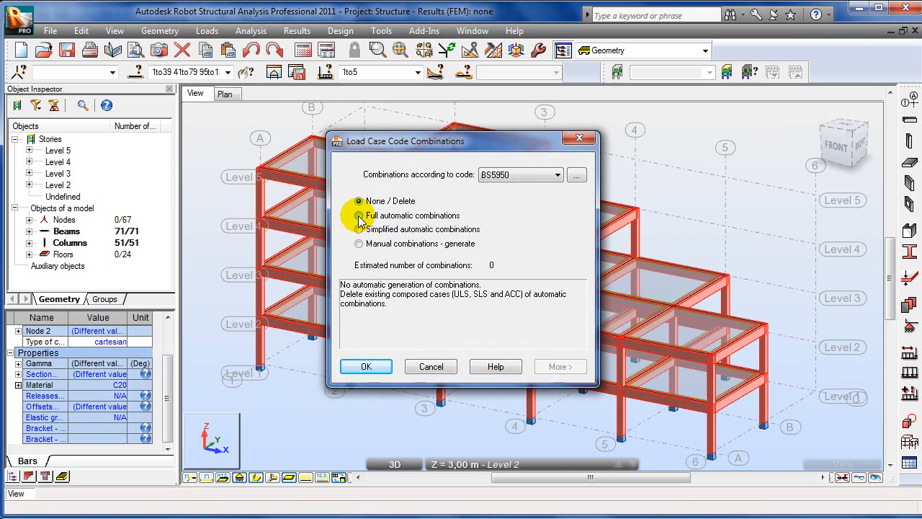
pyautogui.click(360, 217)
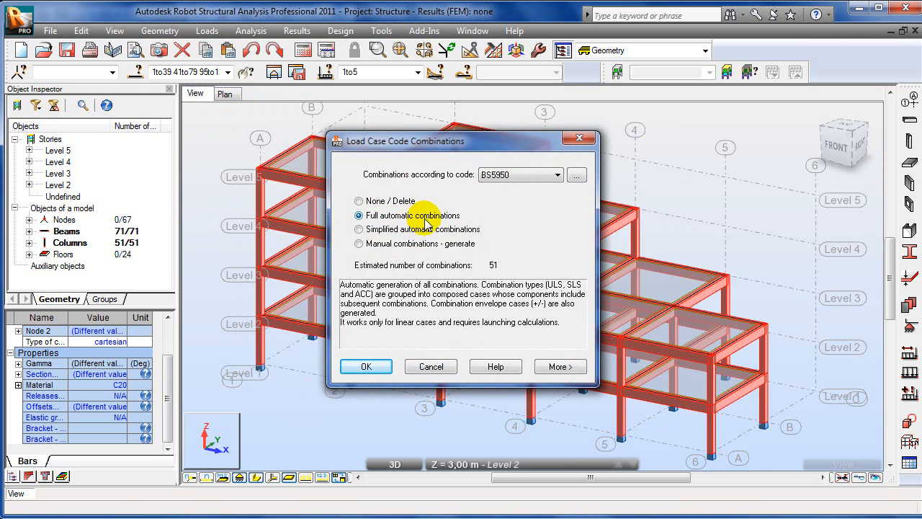
pyautogui.click(367, 367)
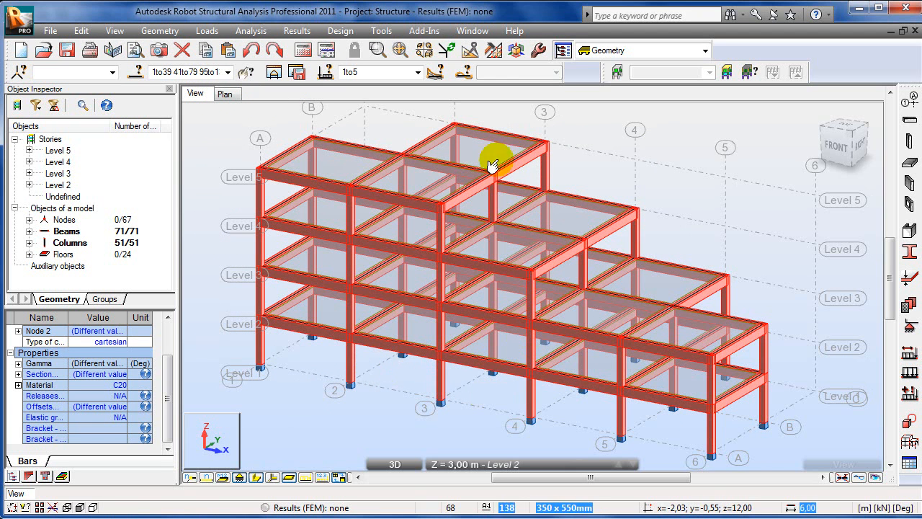
# Run the structural calculations and hide the finite element mesh on the floors
pyautogui.click(303, 52)
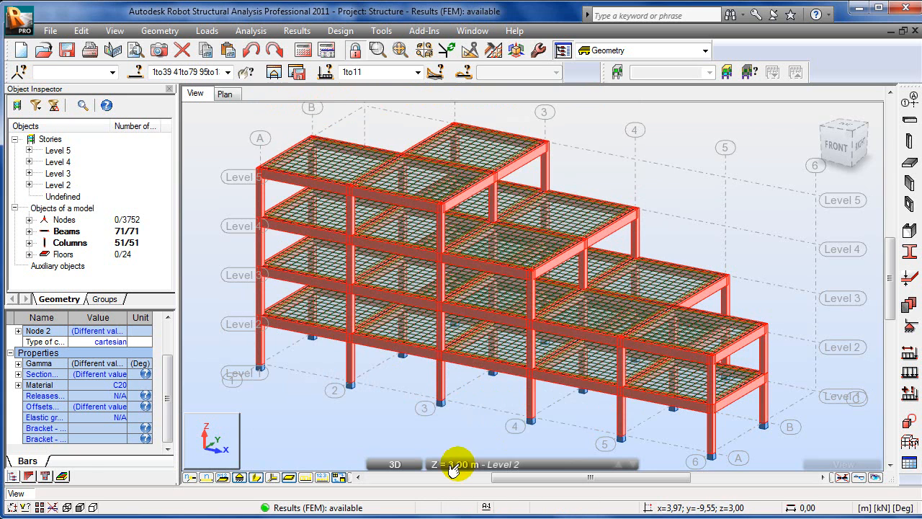
pyautogui.click(337, 477)
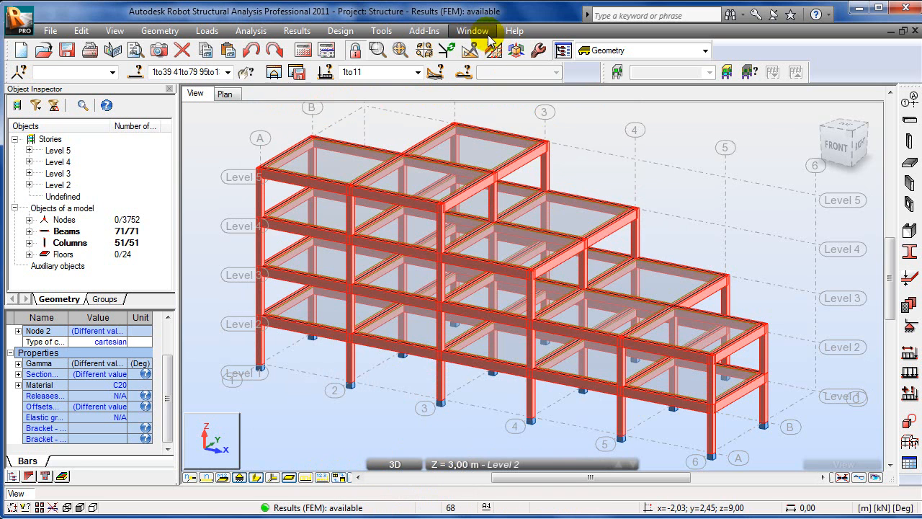
# Switch to the RC members required reinforcement layout, show the Object Inspector, and calculate members 1to39 41to79 95to162 to BS 8110 for ULS and SLS
pyautogui.click(621, 51)
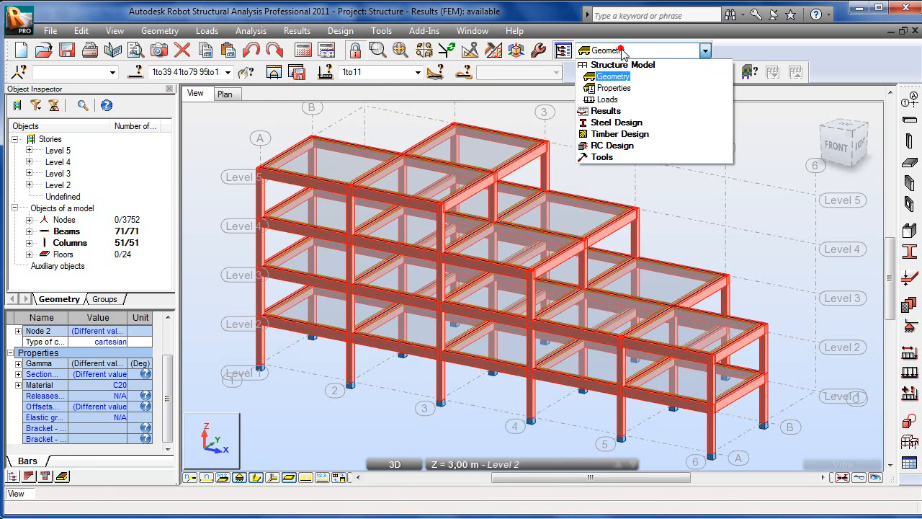
pyautogui.click(618, 145)
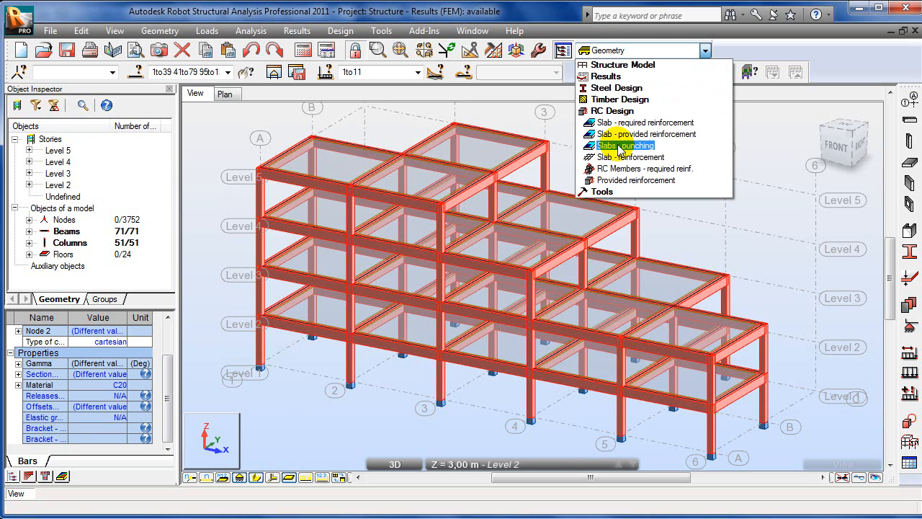
pyautogui.click(665, 170)
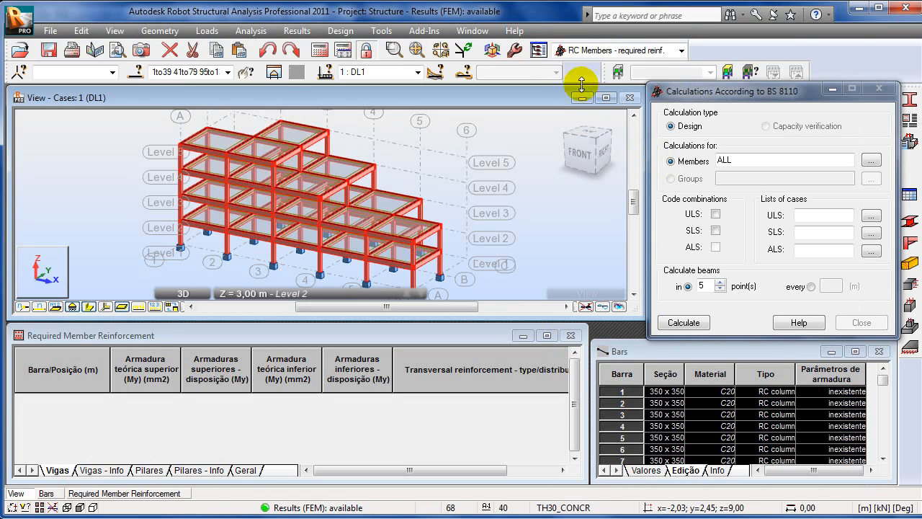
pyautogui.click(539, 50)
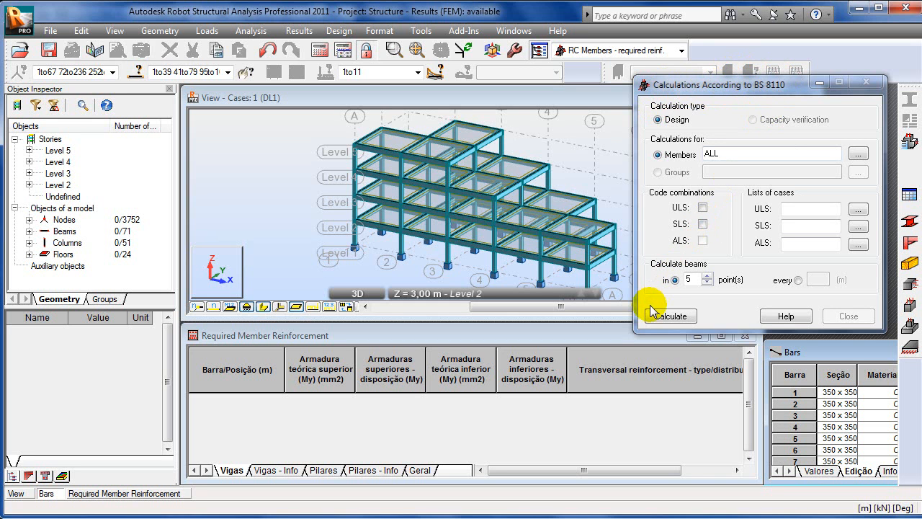
pyautogui.click(671, 317)
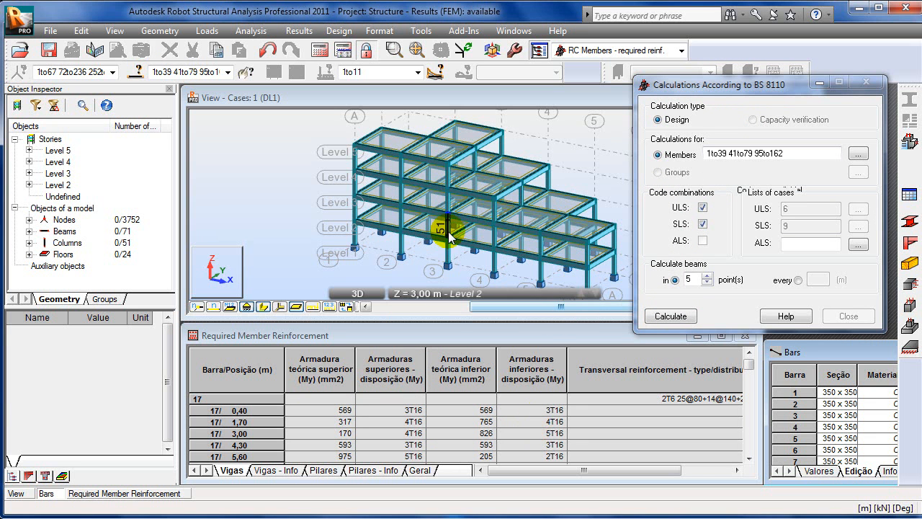
# Switch to Revit and update the model from Autodesk Robot Structural Analysis using the Integration with Robot Structural Analysis extension
pyautogui.hotkey('alt', 'Tab')
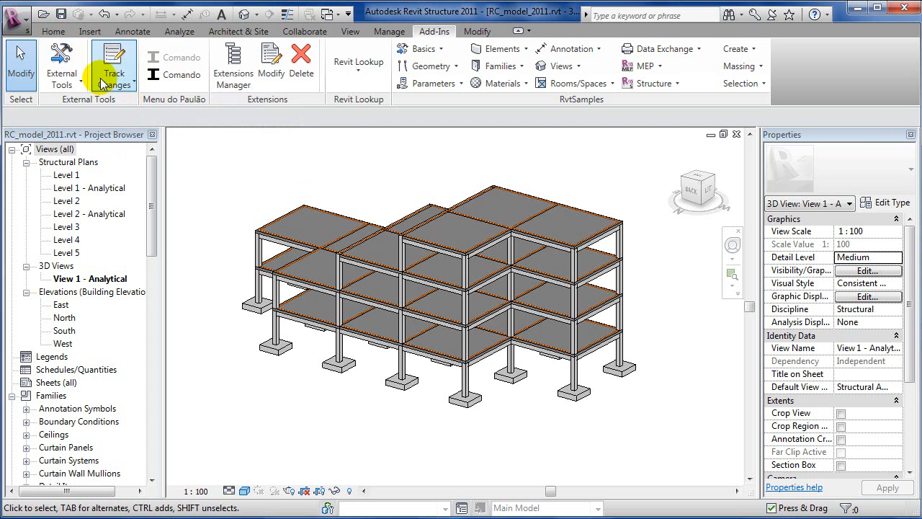
pyautogui.click(70, 66)
pyautogui.click(92, 119)
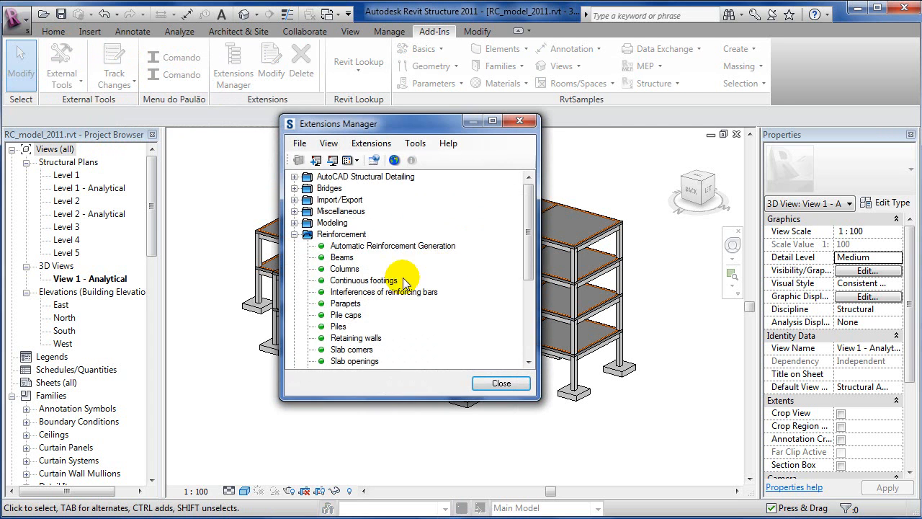
pyautogui.moveTo(525, 225); pyautogui.dragTo(523, 328)
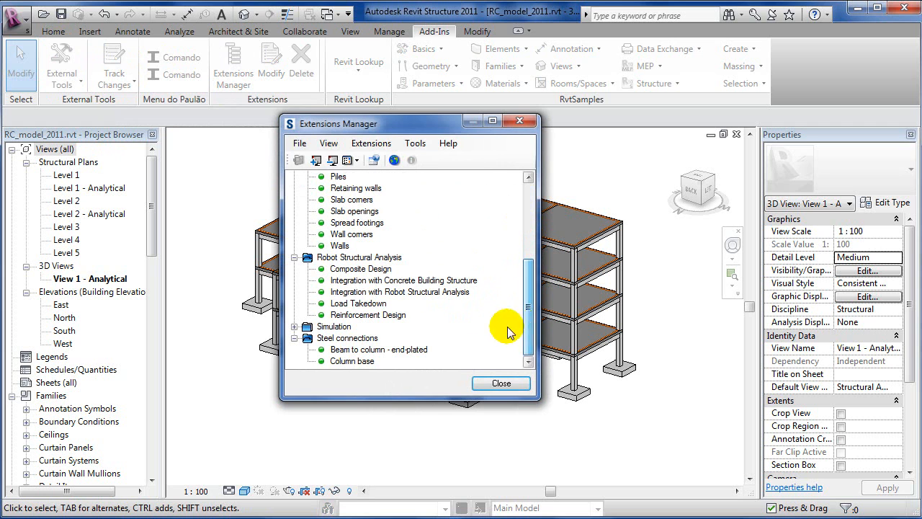
pyautogui.click(371, 294)
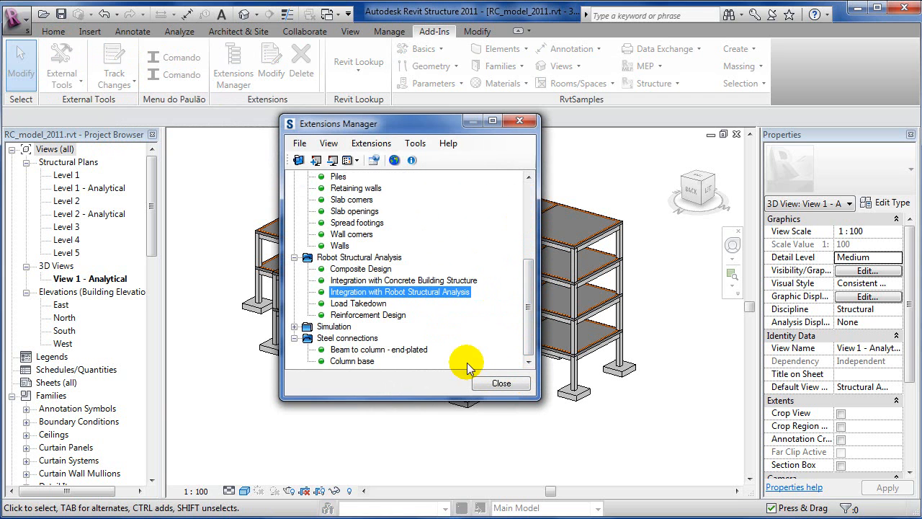
pyautogui.doubleClick(422, 292)
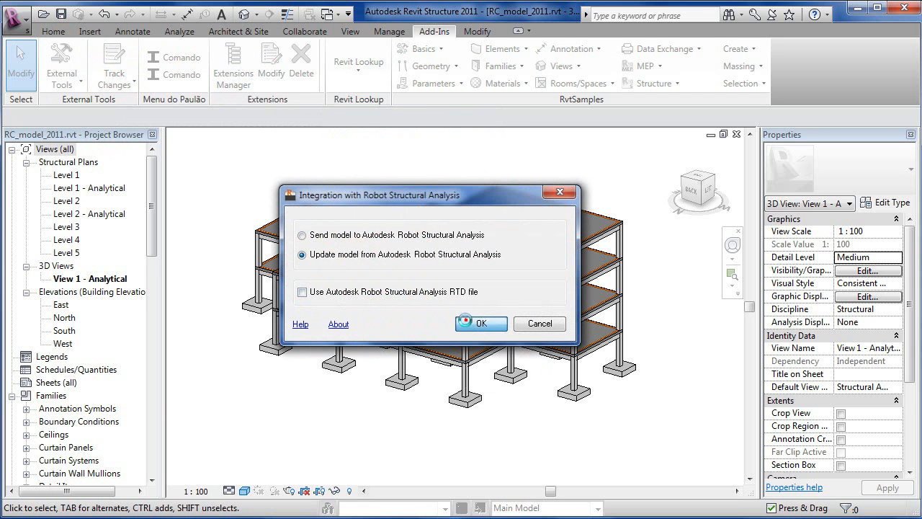
pyautogui.click(465, 320)
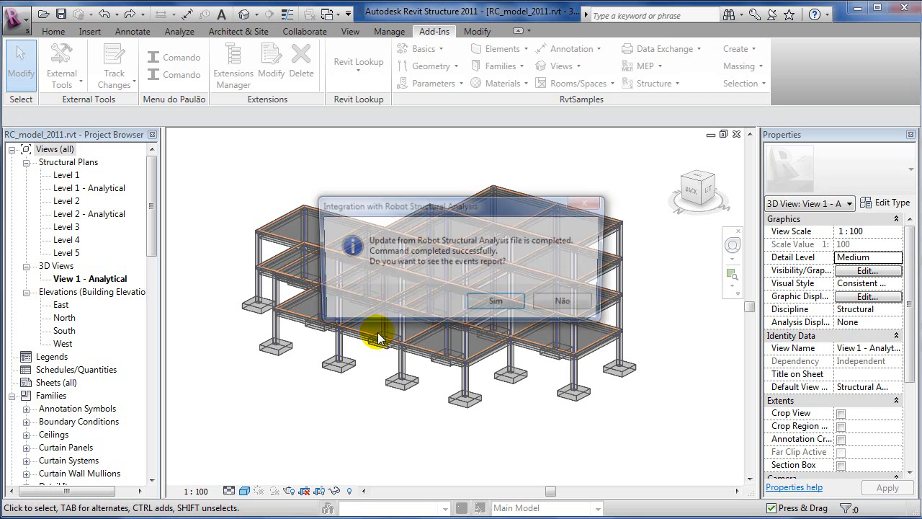
# Review the events report of the model update, close it and inspect the updated columns and footings
pyautogui.click(481, 308)
pyautogui.scroll(-5, 638, 209)
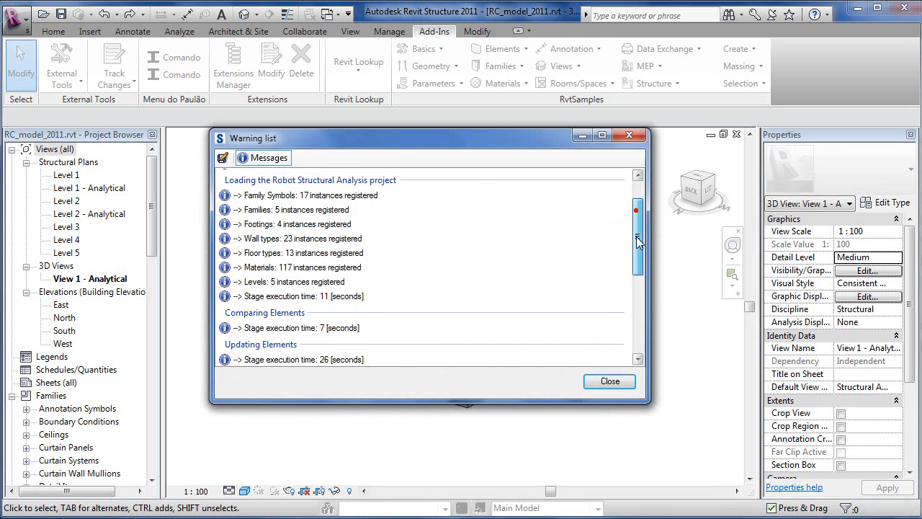
pyautogui.click(608, 382)
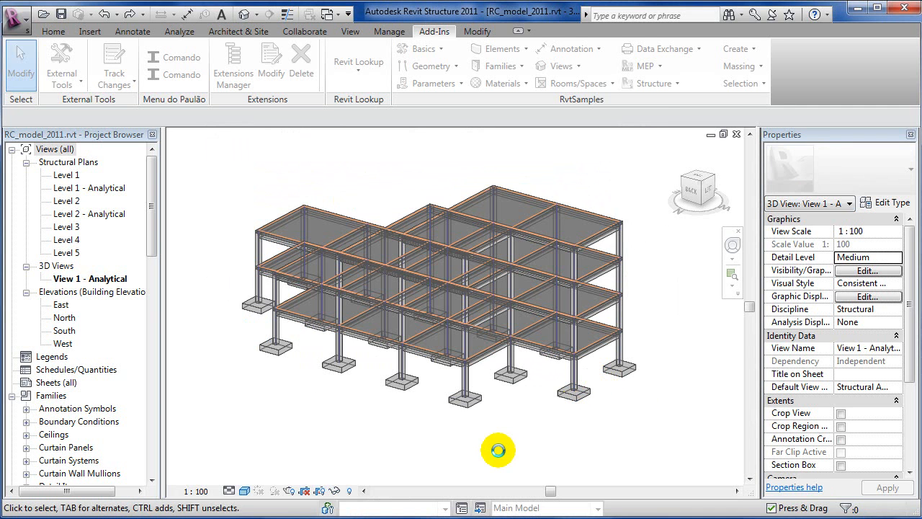
pyautogui.keyDown('shift'); pyautogui.moveTo(520, 414); pyautogui.dragTo(503, 366, button='middle'); pyautogui.keyUp('shift')
pyautogui.scroll(3, 521, 399)
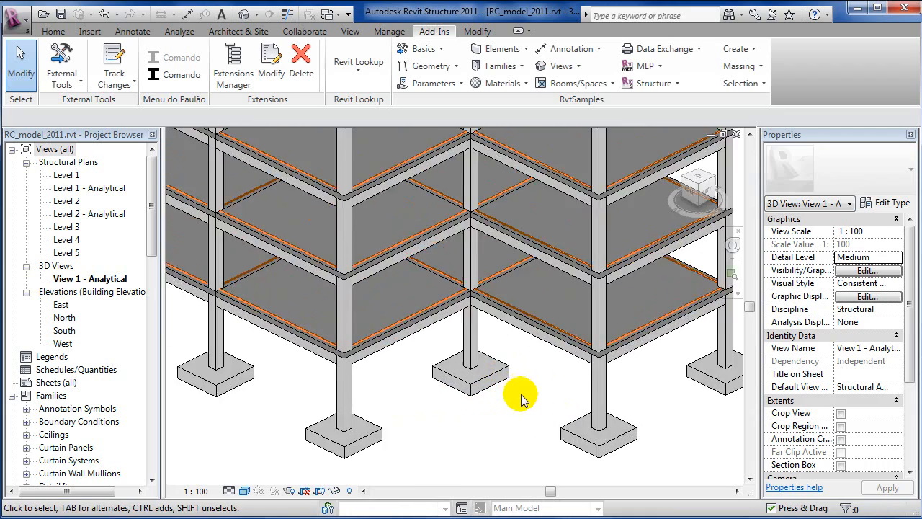
pyautogui.scroll(5, 497, 373)
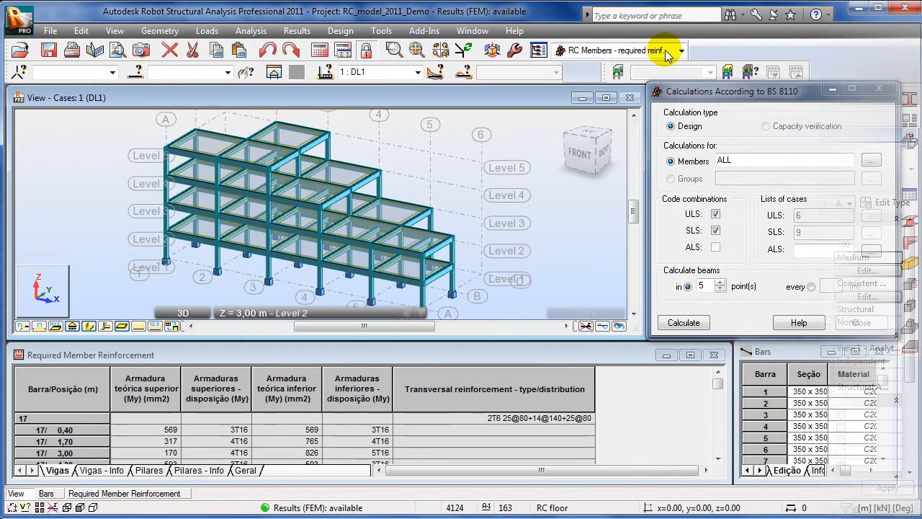
# In Robot Structural Analysis, switch to the structure model Geometry layout and show the finite element mesh on the floors
pyautogui.click(681, 50)
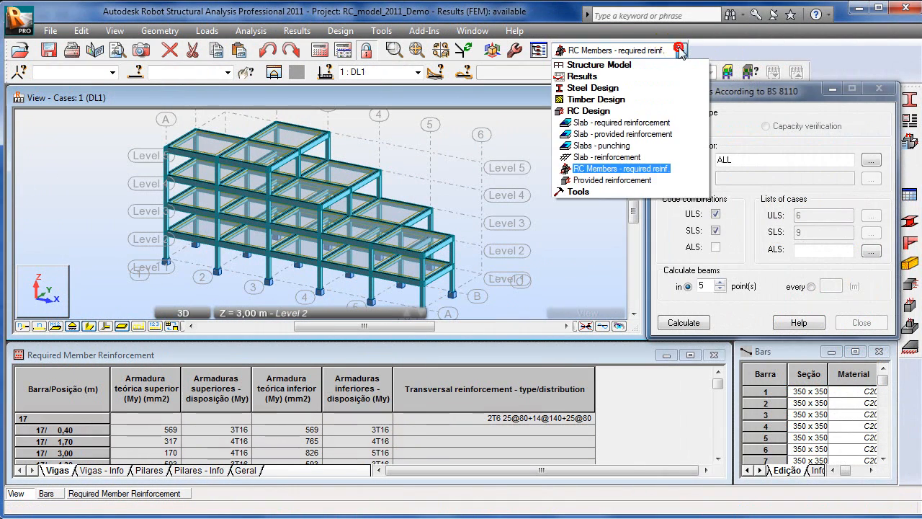
pyautogui.click(597, 75)
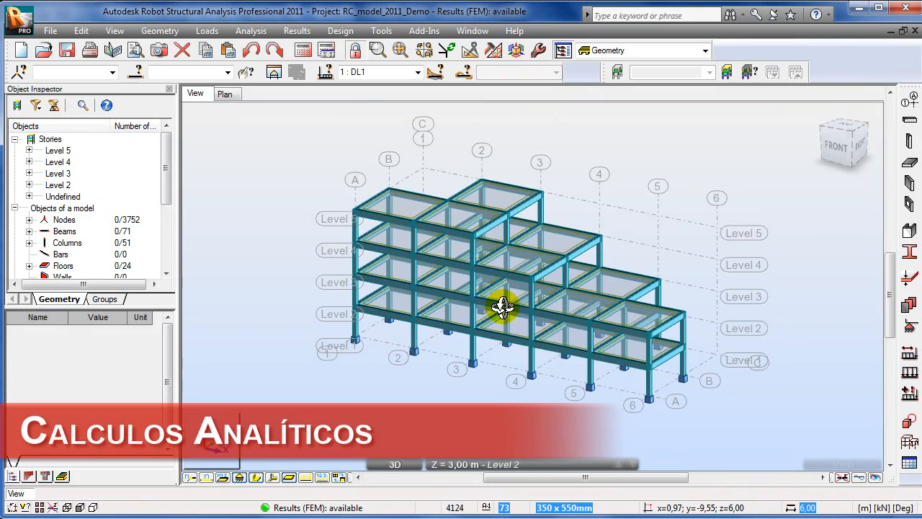
pyautogui.moveTo(495, 308); pyautogui.dragTo(466, 293, button='middle')
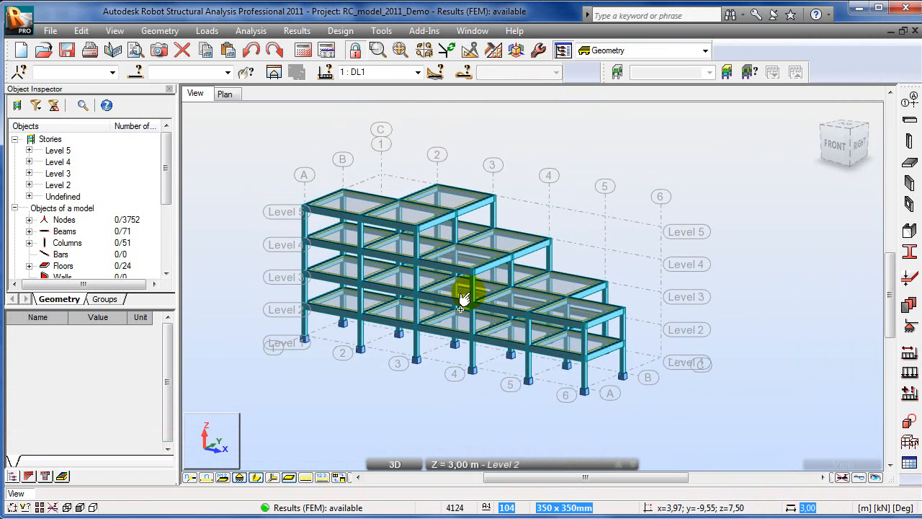
pyautogui.scroll(2, 466, 293)
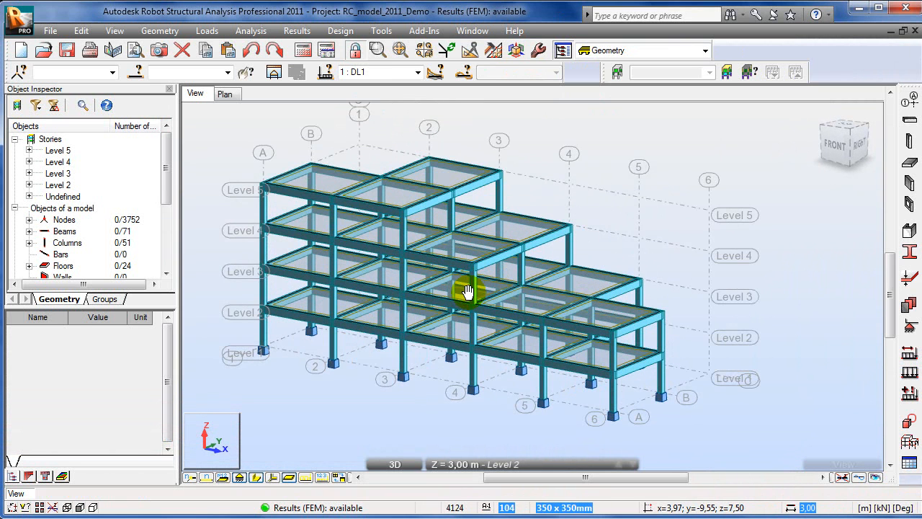
pyautogui.click(338, 478)
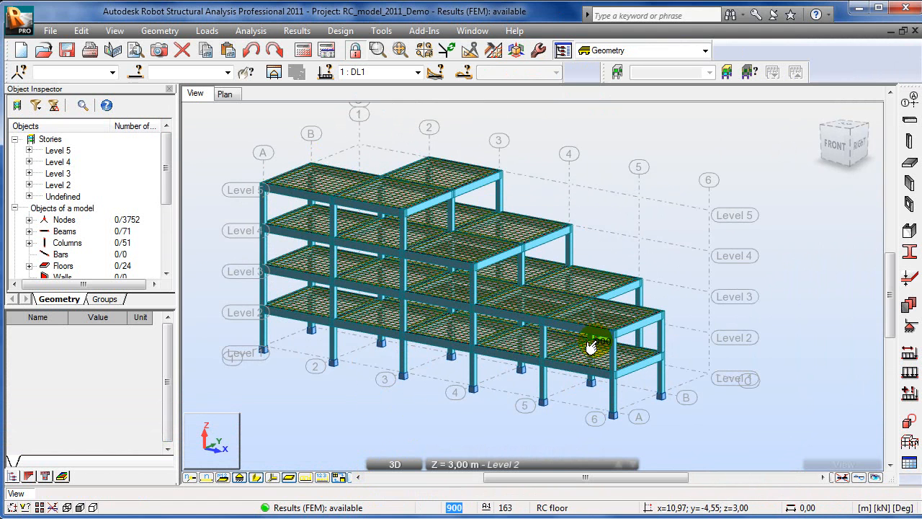
# Select load case 2 : LL1 and display its load symbols and values on the floors
pyautogui.click(417, 73)
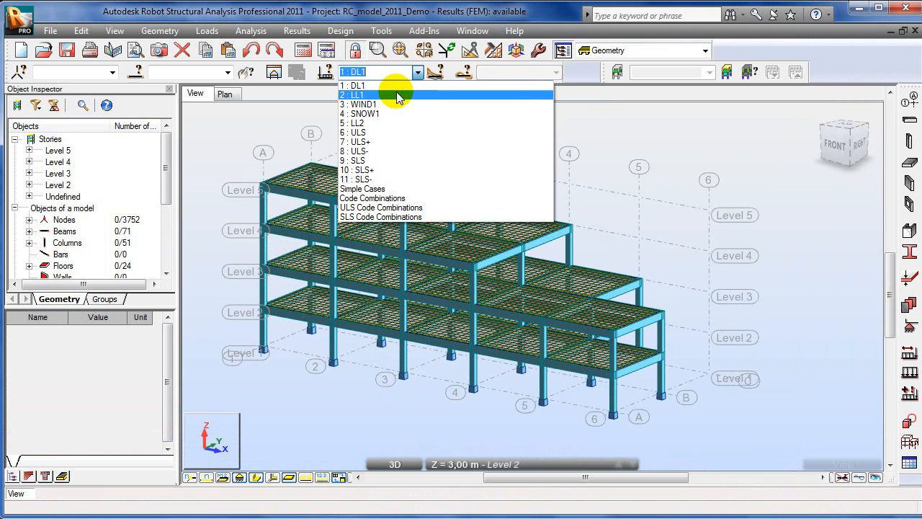
pyautogui.click(399, 95)
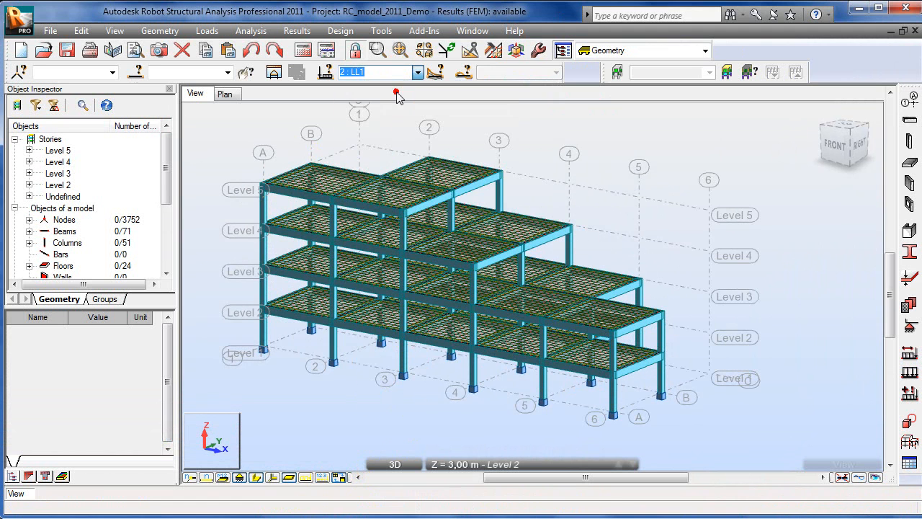
pyautogui.click(317, 479)
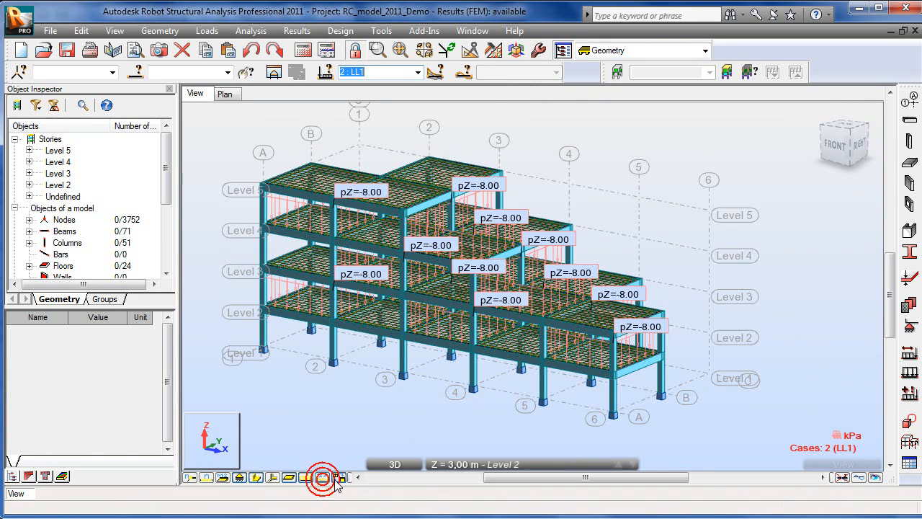
pyautogui.moveTo(367, 362)
pyautogui.mouseDown(button='middle')
pyautogui.moveTo(481, 313)
pyautogui.moveTo(455, 328)
pyautogui.moveTo(451, 288)
pyautogui.moveTo(438, 309)
pyautogui.moveTo(451, 284)
pyautogui.mouseUp(button='middle')
pyautogui.scroll(3, 484, 312)
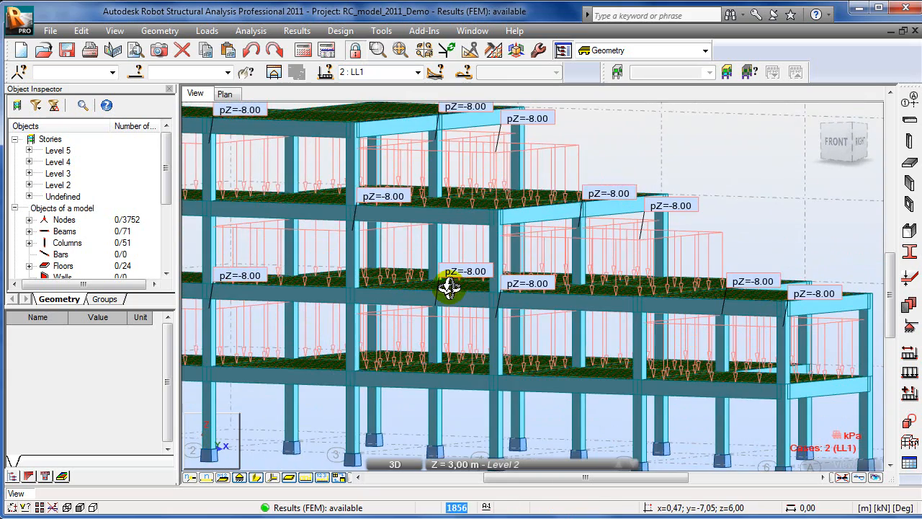
pyautogui.click(305, 478)
pyautogui.click(305, 477)
pyautogui.keyDown('shift'); pyautogui.moveTo(376, 238); pyautogui.dragTo(418, 263, button='middle'); pyautogui.keyUp('shift')
# Switch to the Loads layout and make 2 : LL1 the current load case
pyautogui.click(631, 51)
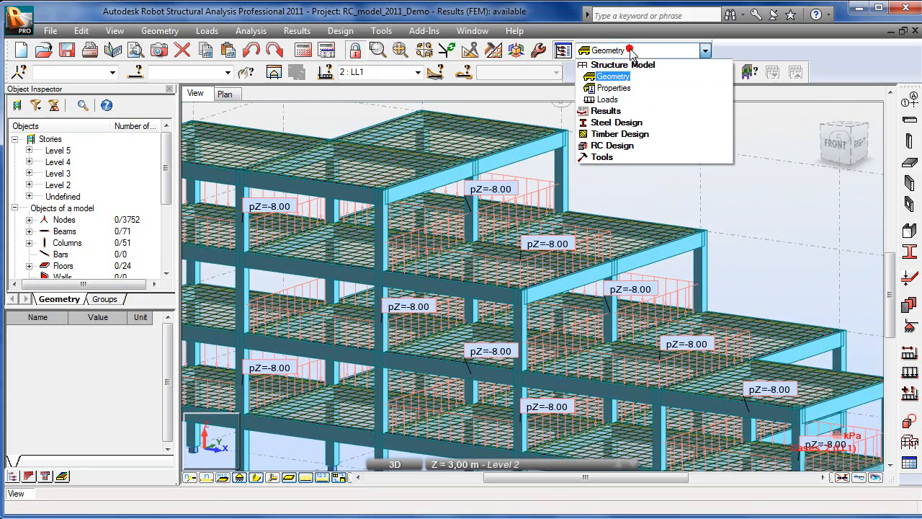
pyautogui.click(608, 99)
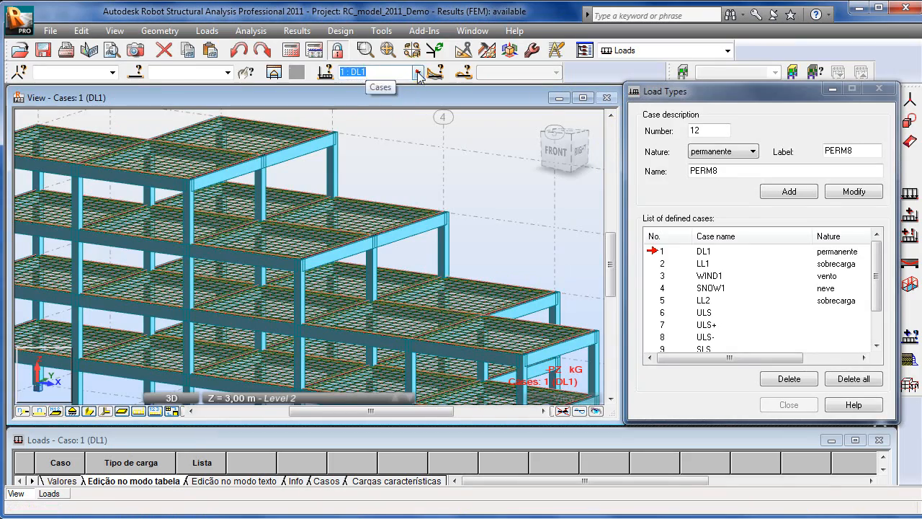
pyautogui.click(417, 72)
pyautogui.click(380, 98)
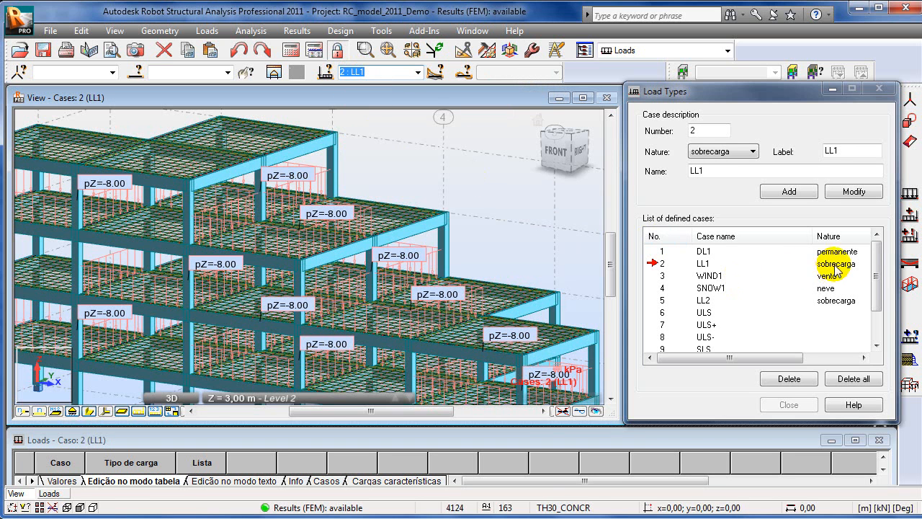
# Set the Z value of the LL1 uniform planar load on the outer Level 4 bay to -20 kPa, only for the indicated load
pyautogui.moveTo(342, 237); pyautogui.dragTo(392, 246, button='middle')
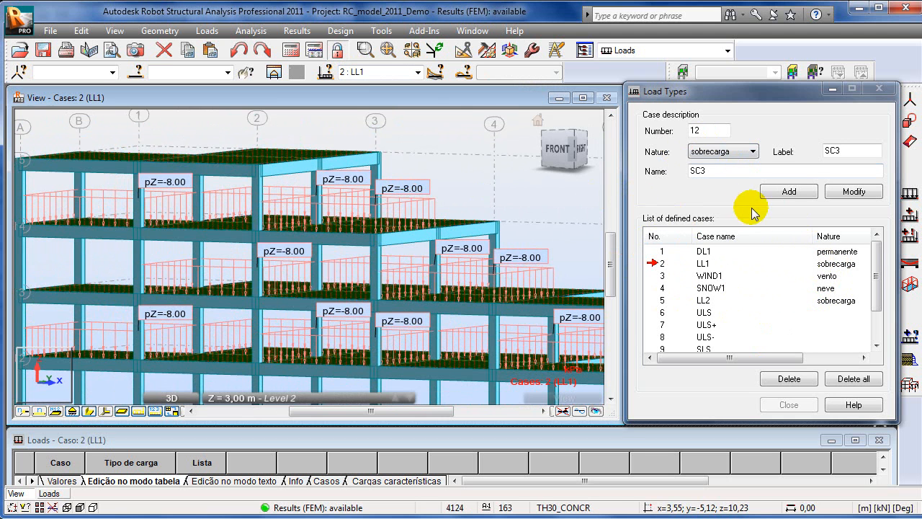
pyautogui.moveTo(367, 228)
pyautogui.keyDown('shift'); pyautogui.mouseDown(button='middle')
pyautogui.moveTo(377, 228)
pyautogui.moveTo(355, 224)
pyautogui.mouseUp(button='middle'); pyautogui.keyUp('shift')
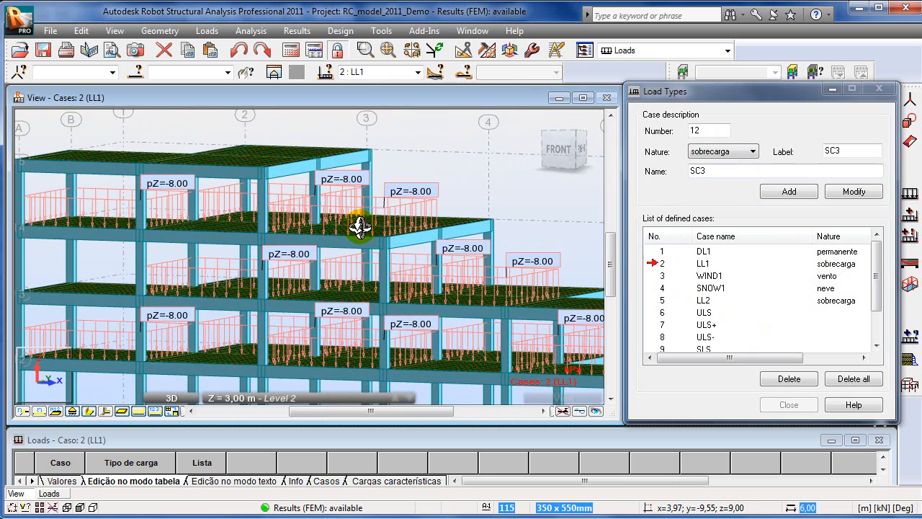
pyautogui.rightClick(372, 212)
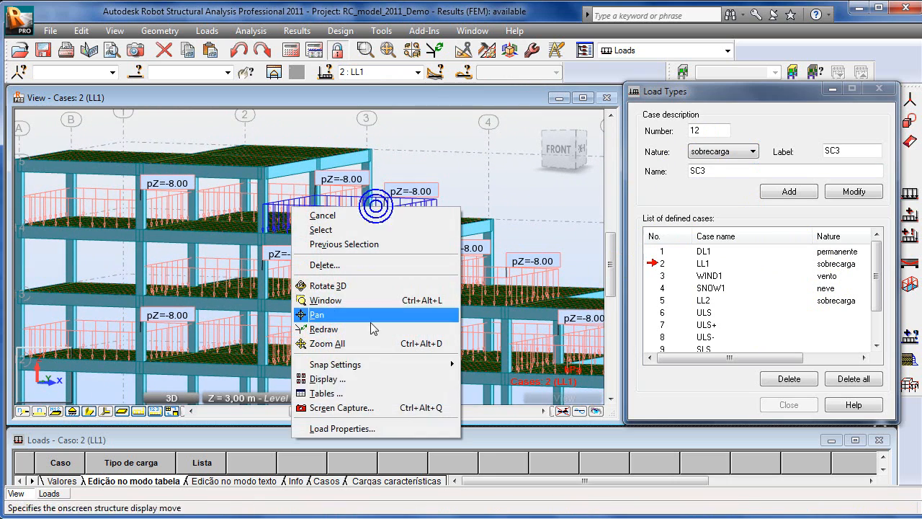
pyautogui.click(384, 430)
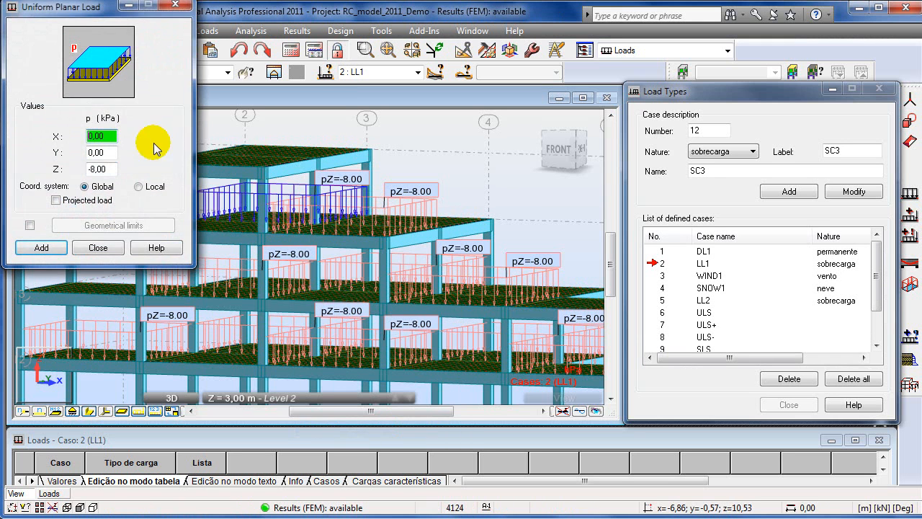
pyautogui.moveTo(79, 12); pyautogui.dragTo(237, 85)
pyautogui.click(246, 234)
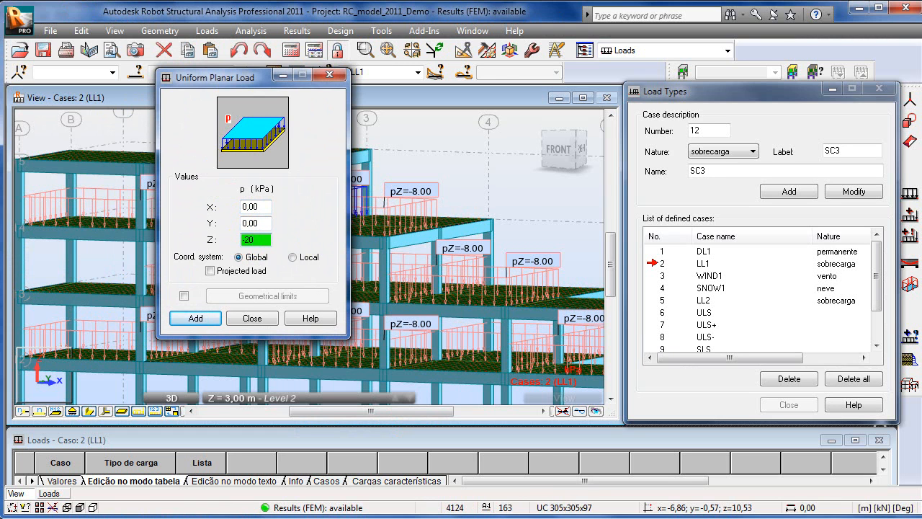
pyautogui.click(202, 320)
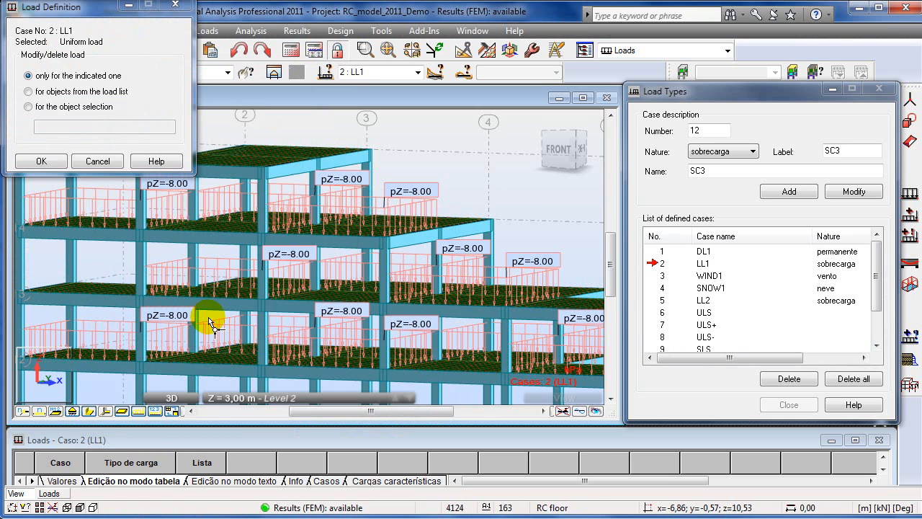
pyautogui.moveTo(69, 7); pyautogui.dragTo(171, 64)
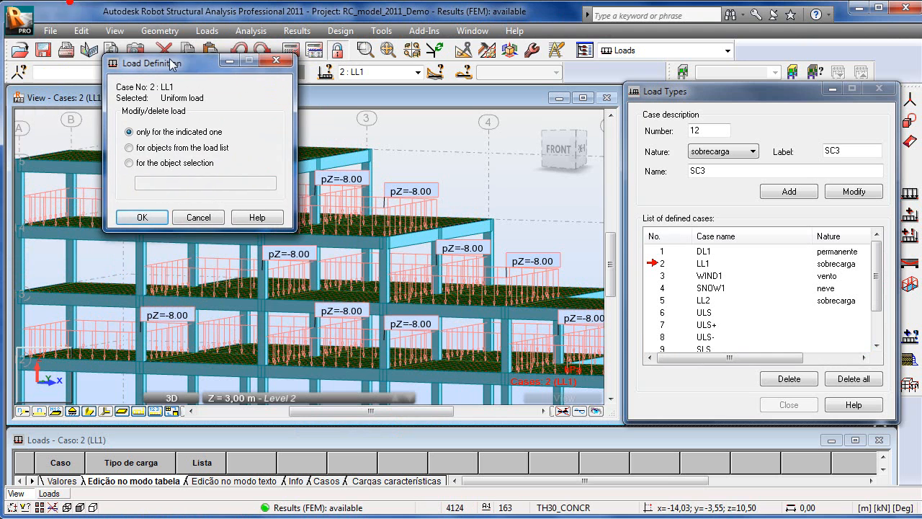
pyautogui.click(141, 220)
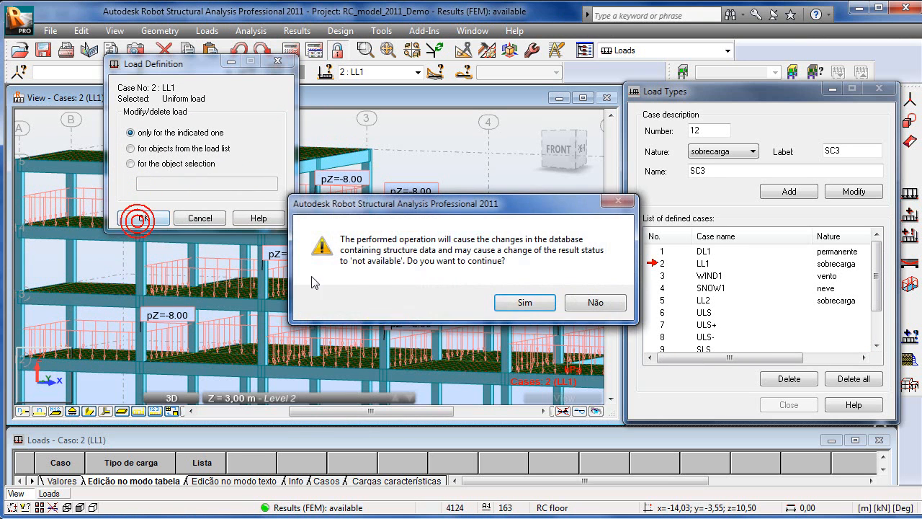
pyautogui.click(510, 306)
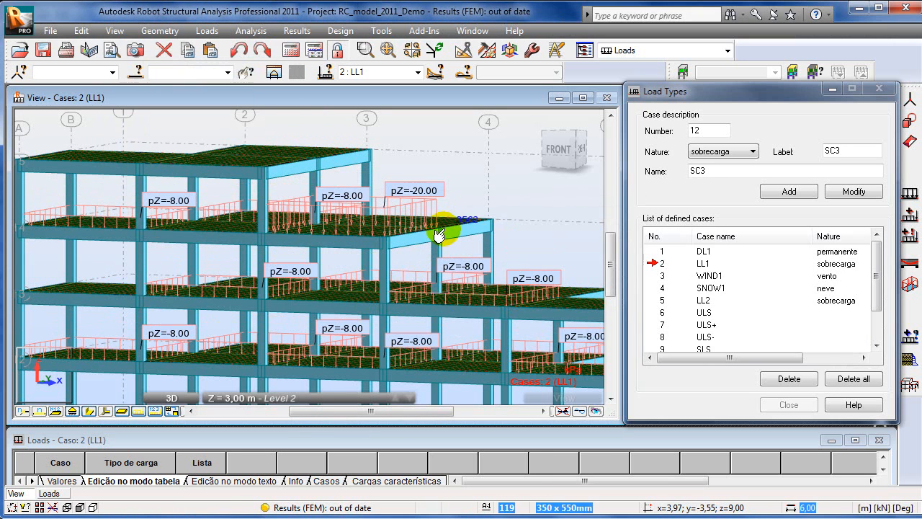
# Inspect the modified floor load and return to the structure model Geometry layout
pyautogui.moveTo(372, 283)
pyautogui.keyDown('shift'); pyautogui.mouseDown(button='middle')
pyautogui.moveTo(391, 272)
pyautogui.moveTo(404, 278)
pyautogui.moveTo(385, 284)
pyautogui.mouseUp(button='middle'); pyautogui.keyUp('shift')
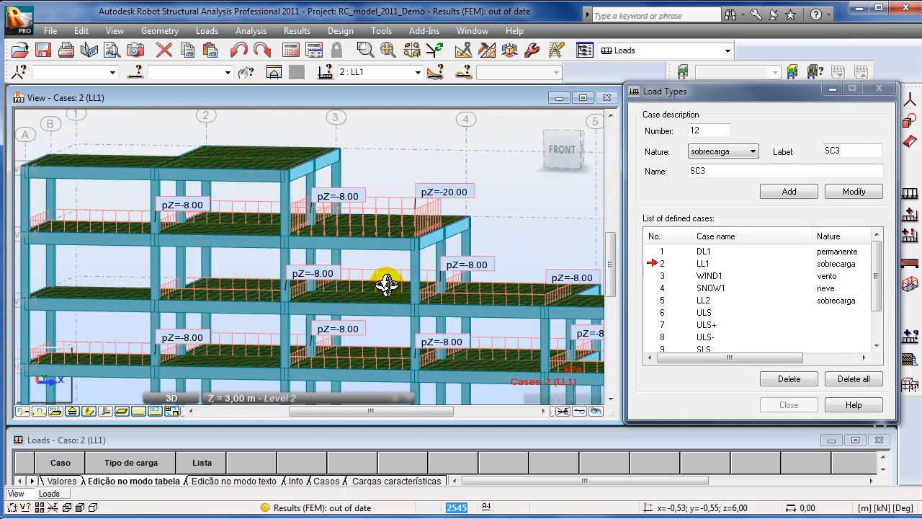
pyautogui.moveTo(358, 256)
pyautogui.keyDown('shift'); pyautogui.mouseDown(button='middle')
pyautogui.moveTo(354, 230)
pyautogui.moveTo(398, 241)
pyautogui.moveTo(403, 232)
pyautogui.moveTo(356, 240)
pyautogui.mouseUp(button='middle'); pyautogui.keyUp('shift')
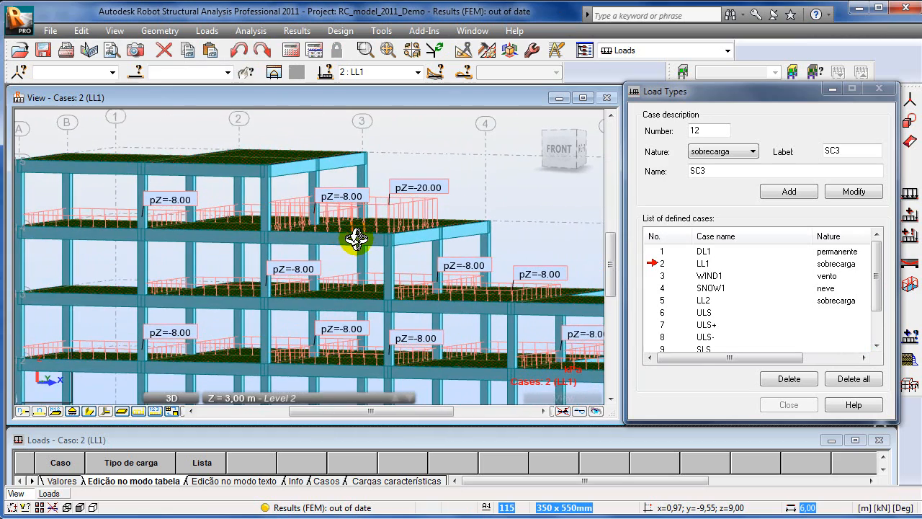
pyautogui.click(727, 51)
pyautogui.click(638, 66)
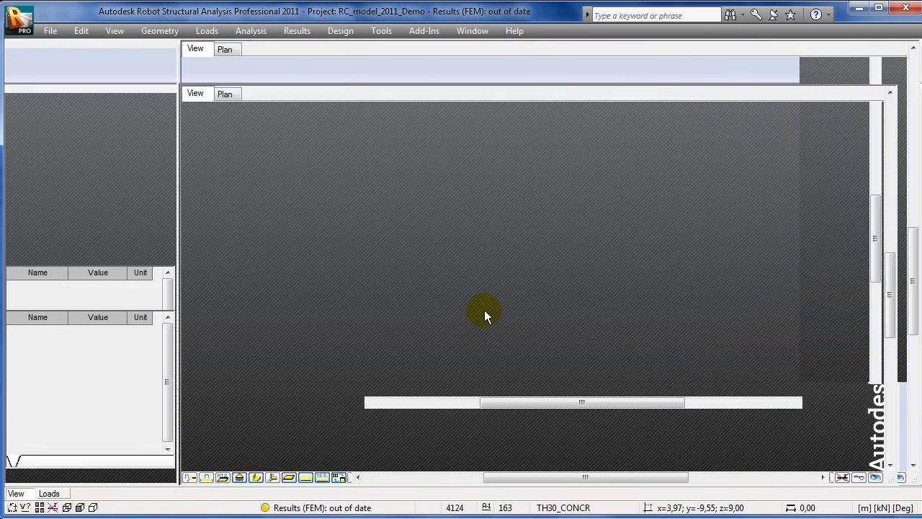
pyautogui.keyDown('shift'); pyautogui.moveTo(474, 313); pyautogui.dragTo(511, 322, button='middle'); pyautogui.keyUp('shift')
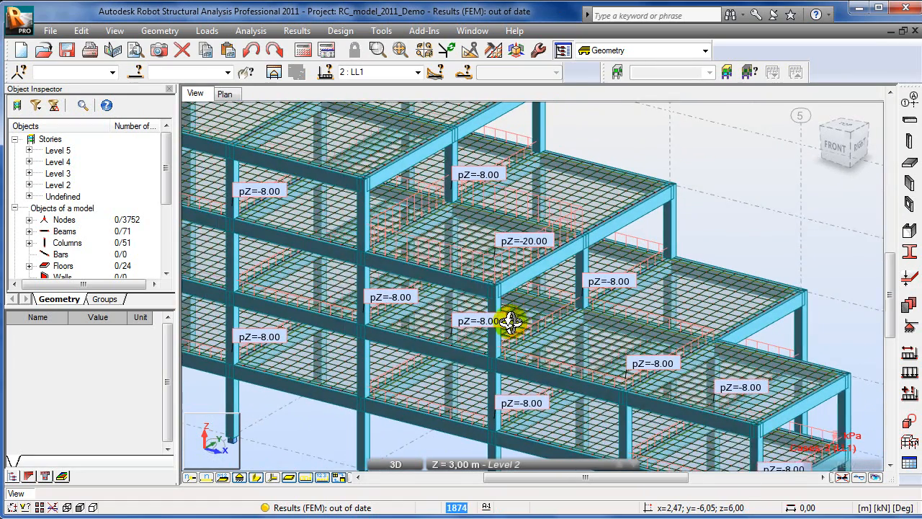
# Display the z-displacement map on the floor panels for load case LL1, with deformation active
pyautogui.click(296, 30)
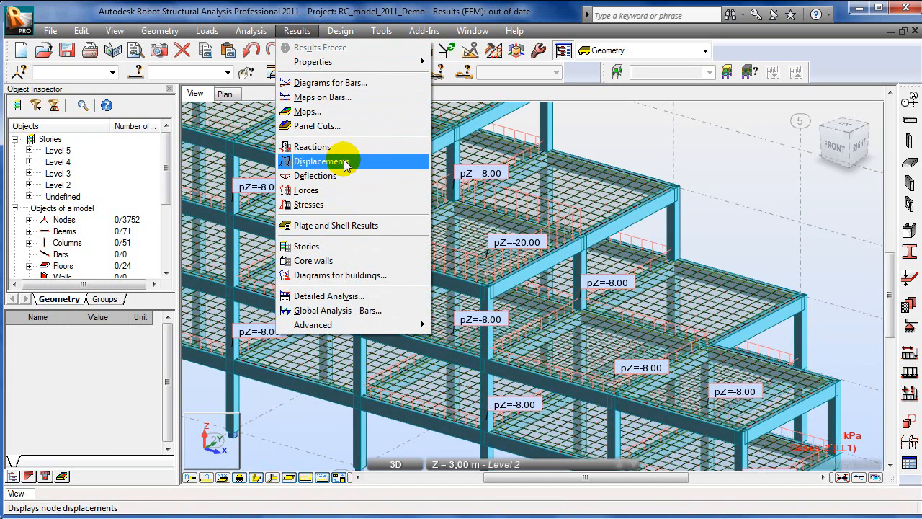
pyautogui.click(336, 113)
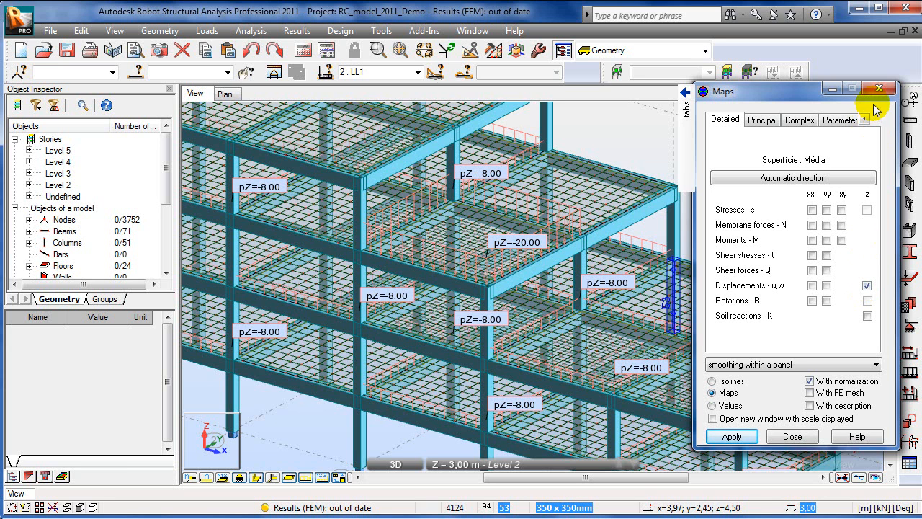
pyautogui.click(876, 120)
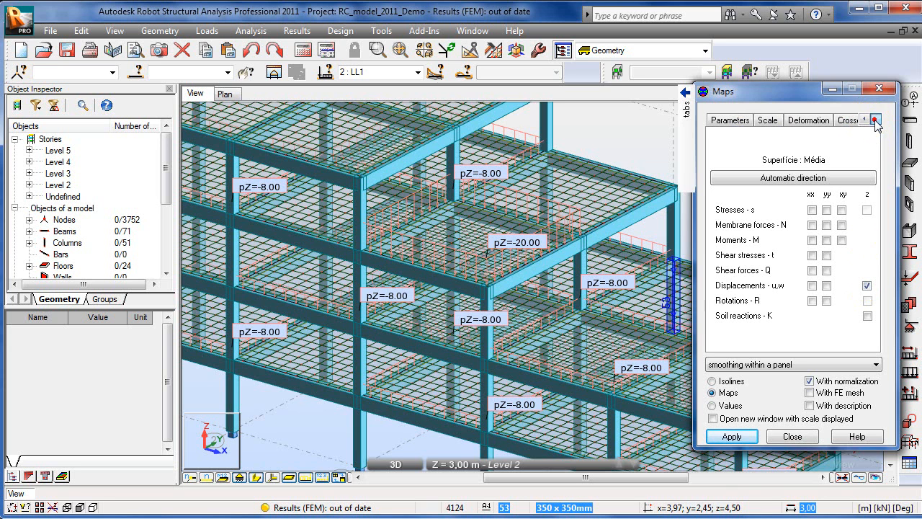
pyautogui.click(808, 121)
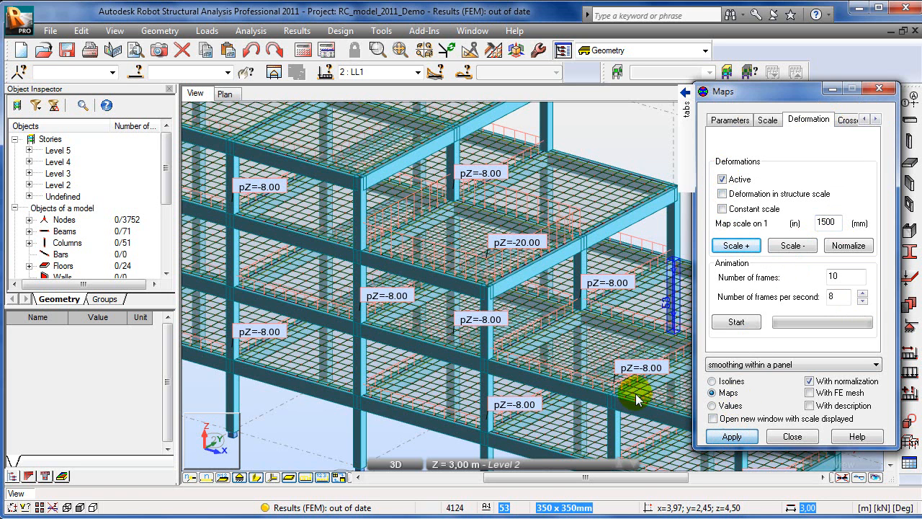
pyautogui.click(729, 435)
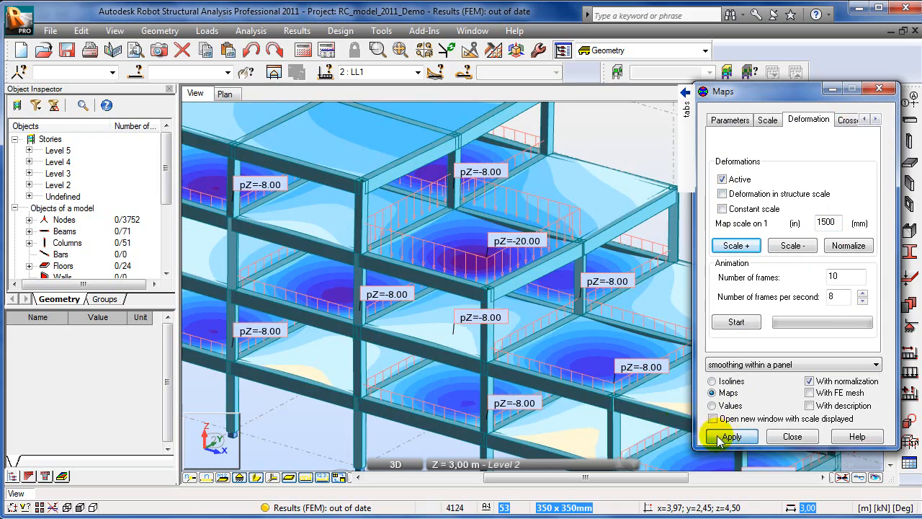
# Reduce the deformation map scale to 1 (mm) to exaggerate the floor deflections in the model
pyautogui.keyDown('shift'); pyautogui.moveTo(470, 311); pyautogui.dragTo(484, 285, button='middle'); pyautogui.keyUp('shift')
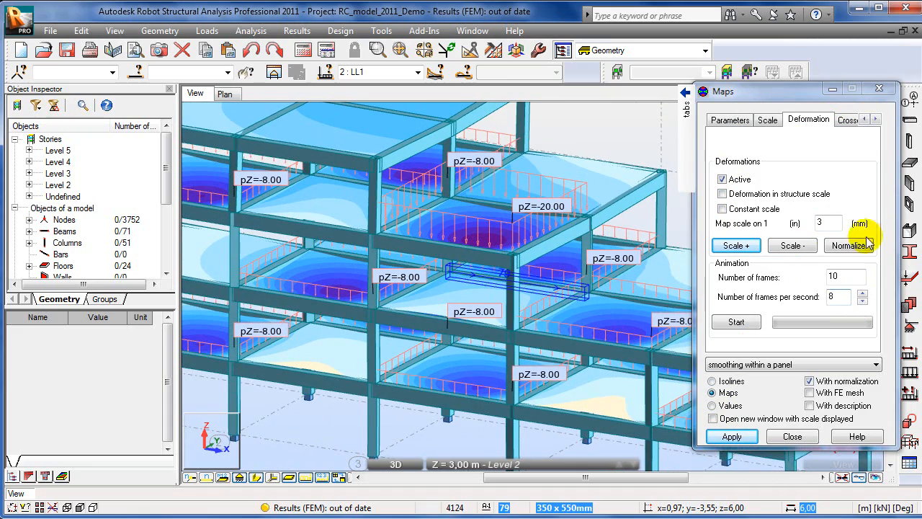
pyautogui.doubleClick(824, 223)
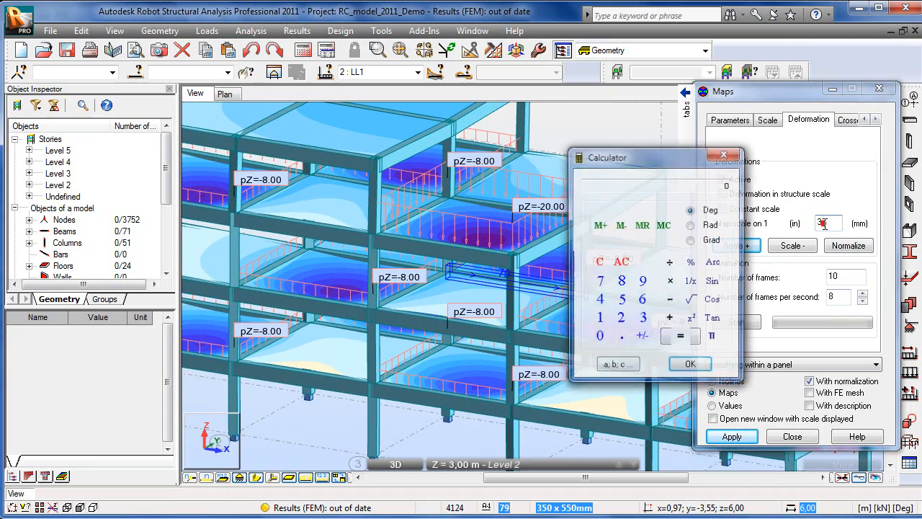
pyautogui.click(725, 154)
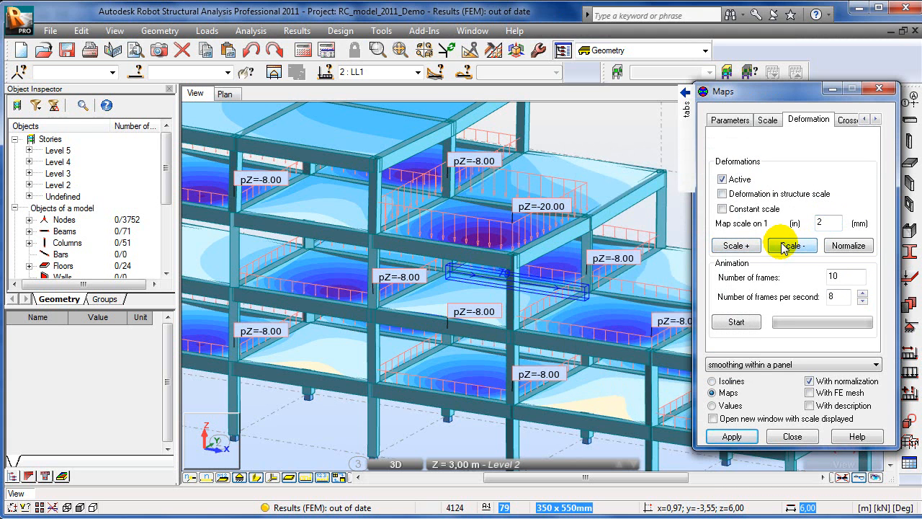
pyautogui.click(732, 437)
pyautogui.moveTo(474, 313); pyautogui.dragTo(518, 248)
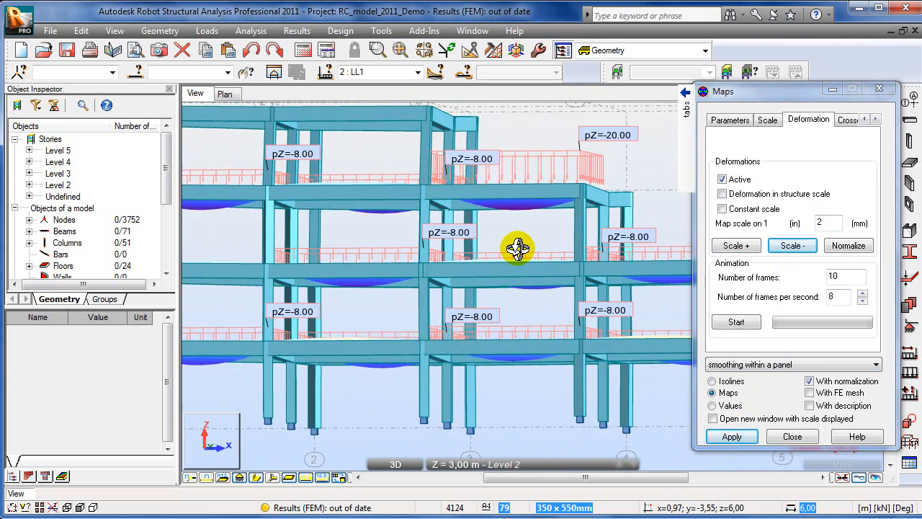
pyautogui.doubleClick(828, 222)
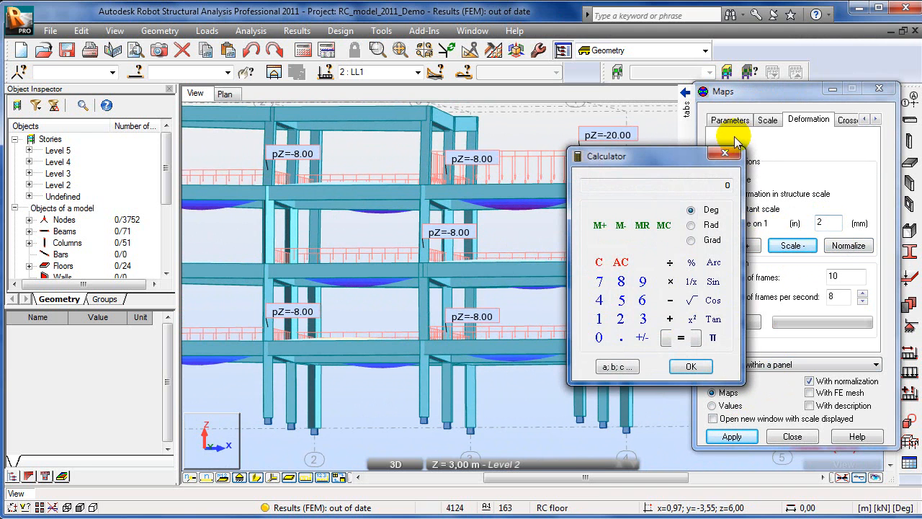
pyautogui.click(729, 154)
pyautogui.click(818, 223)
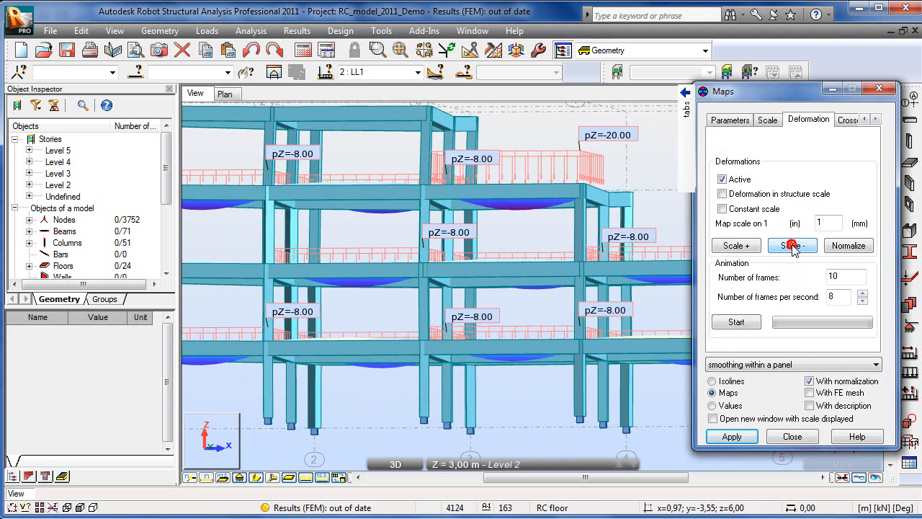
pyautogui.click(739, 436)
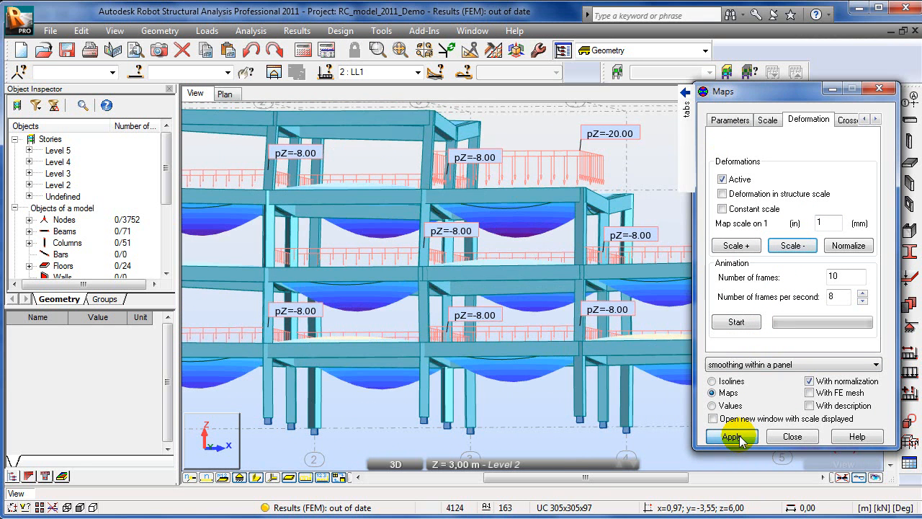
pyautogui.keyDown('shift'); pyautogui.moveTo(529, 282); pyautogui.dragTo(505, 299, button='middle'); pyautogui.keyUp('shift')
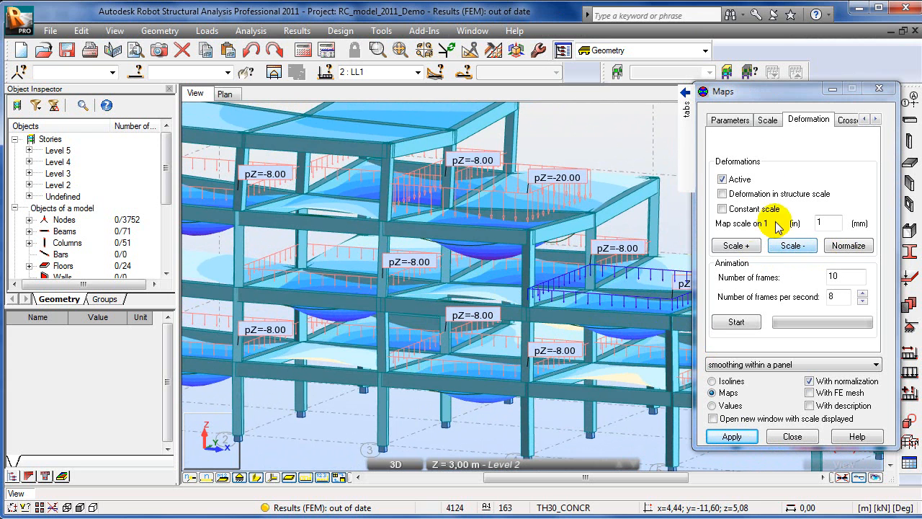
# Change the displacement map's color palette to Basic and redraw the map
pyautogui.click(768, 120)
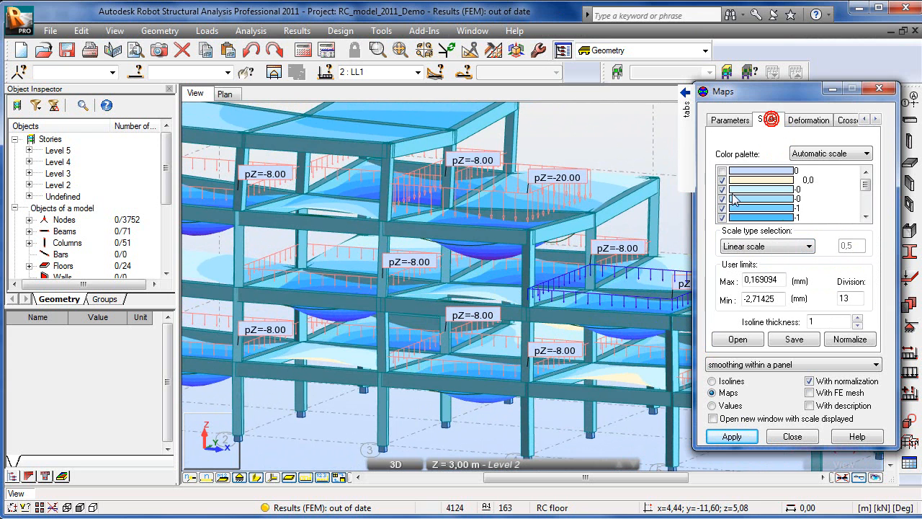
pyautogui.click(840, 153)
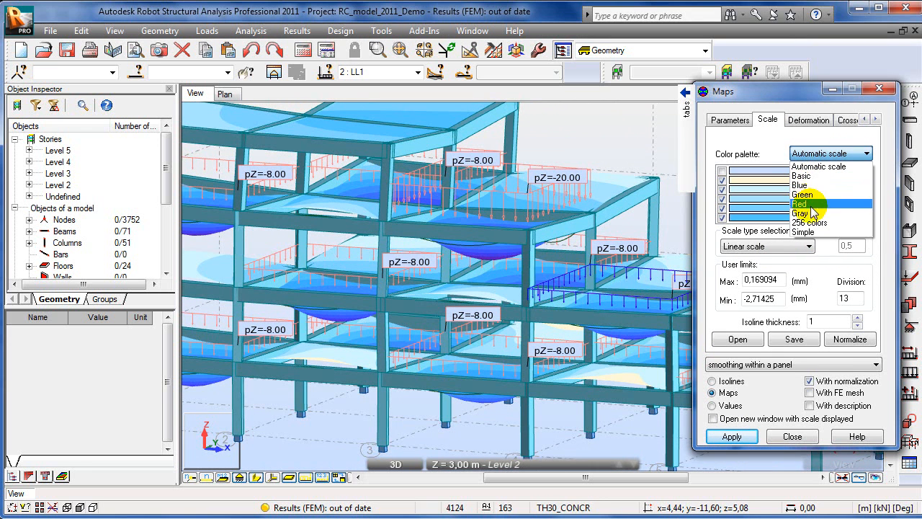
pyautogui.click(814, 176)
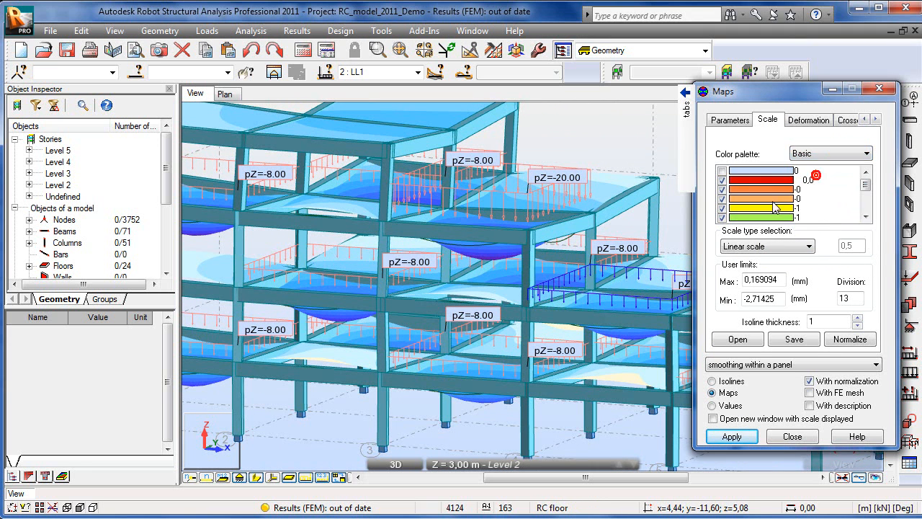
pyautogui.click(732, 436)
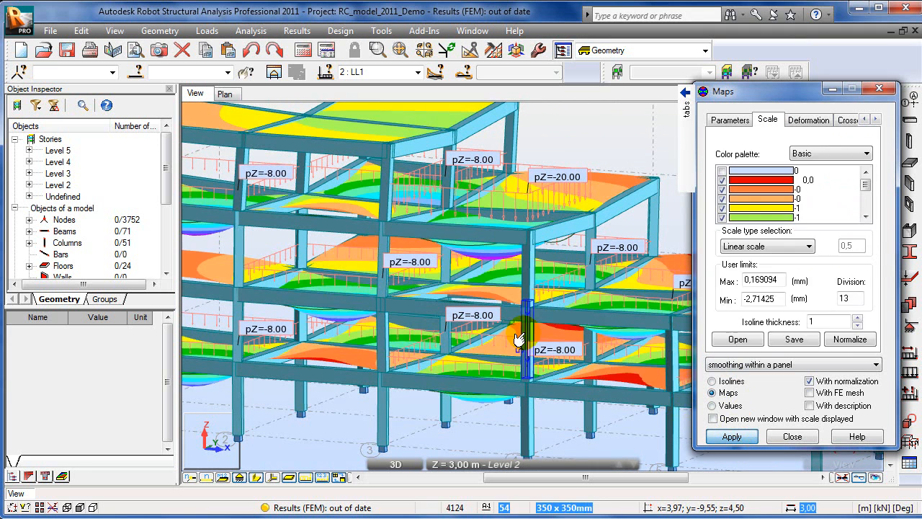
# Examine the LL1 displacement map around the -20 kPa bay and compare its colors with the scale legend
pyautogui.keyDown('shift'); pyautogui.moveTo(519, 295); pyautogui.dragTo(399, 258, button='middle'); pyautogui.keyUp('shift')
pyautogui.scroll(-2, 503, 352)
pyautogui.keyDown('shift'); pyautogui.moveTo(416, 299); pyautogui.dragTo(443, 303, button='middle'); pyautogui.keyUp('shift')
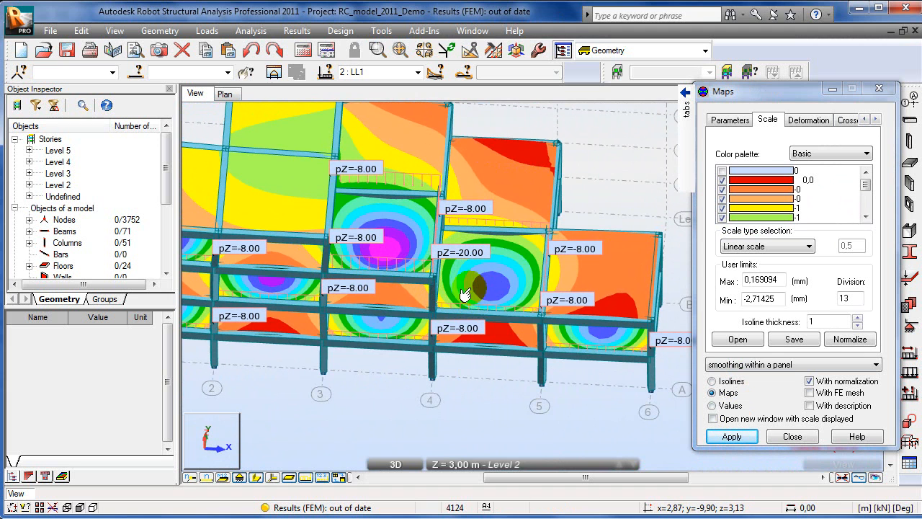
pyautogui.moveTo(762, 93); pyautogui.dragTo(381, 131)
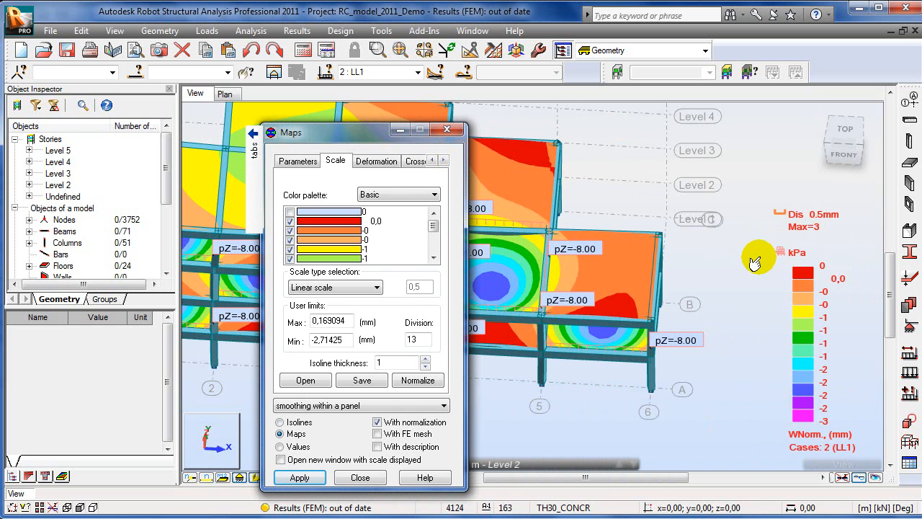
pyautogui.moveTo(354, 130); pyautogui.dragTo(769, 115)
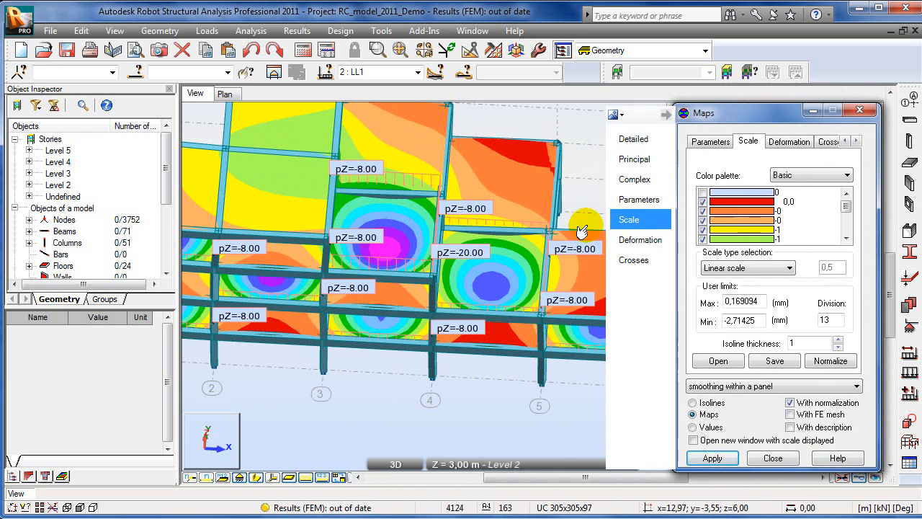
pyautogui.keyDown('shift'); pyautogui.moveTo(528, 267); pyautogui.dragTo(510, 272, button='middle'); pyautogui.keyUp('shift')
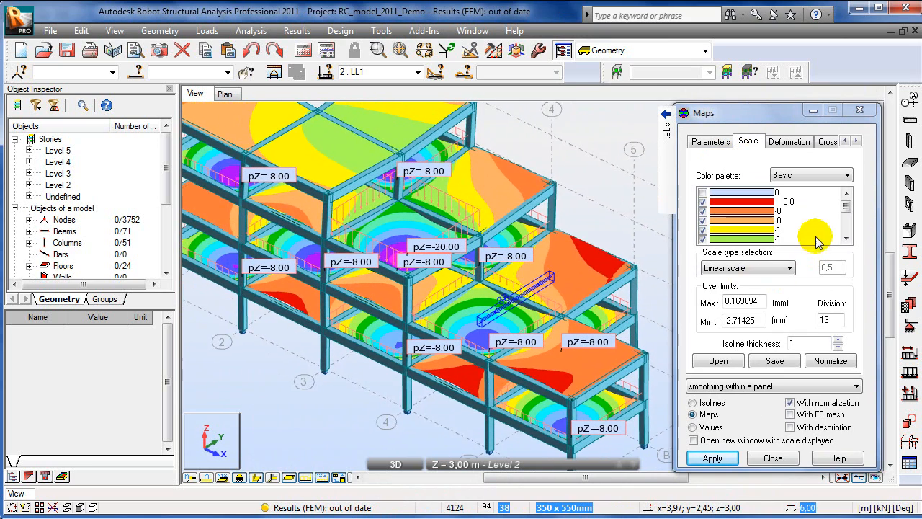
# Replace the z-displacement map with a map of the xy stresses on the floor panels
pyautogui.moveTo(667, 148)
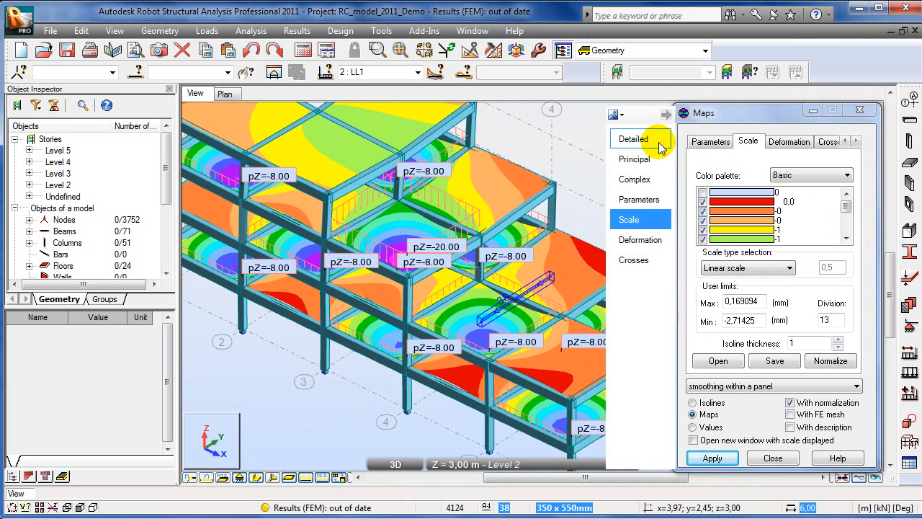
pyautogui.click(633, 139)
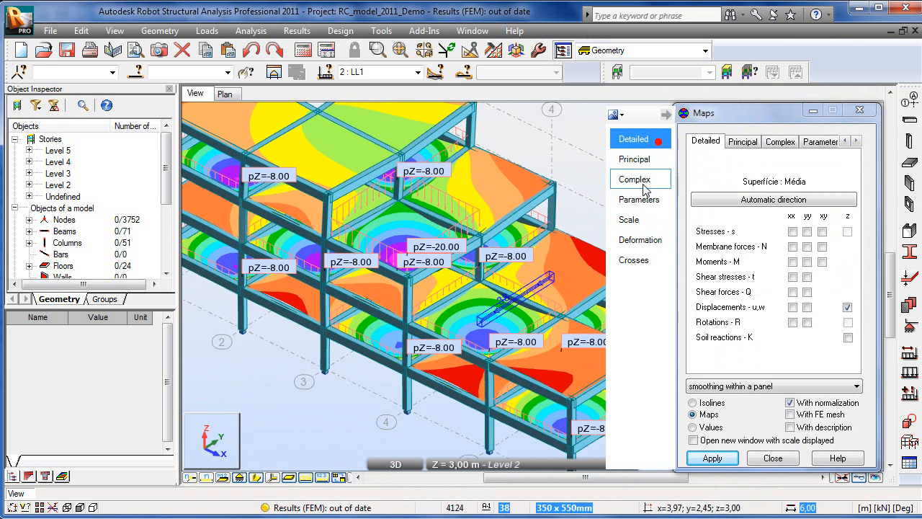
pyautogui.click(849, 308)
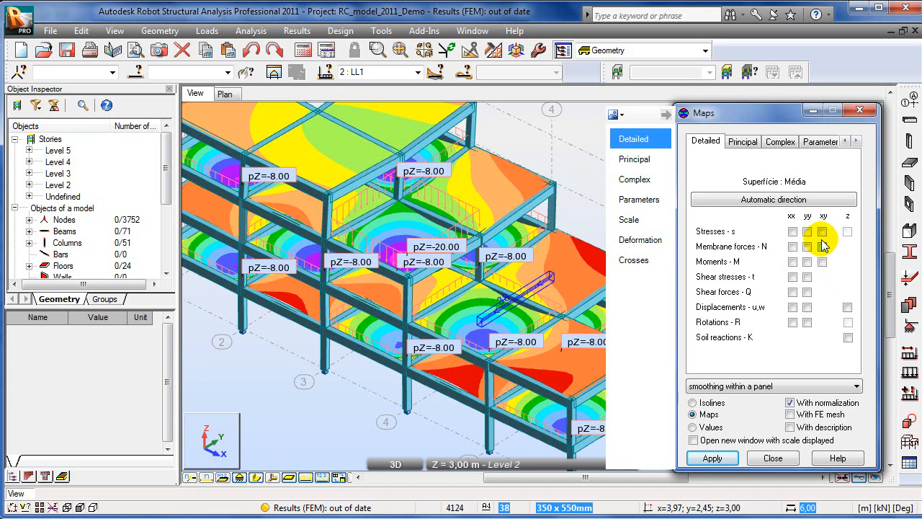
pyautogui.click(717, 460)
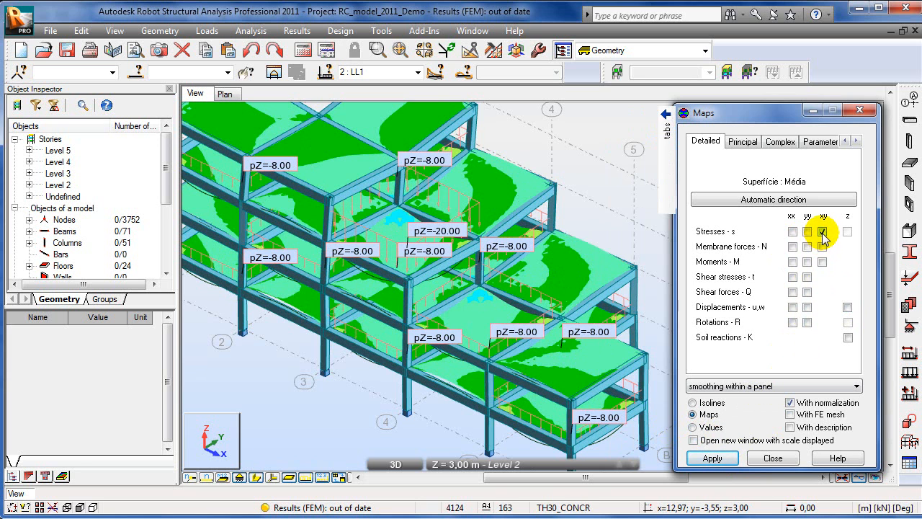
# Switch the map from xy stresses to xy moments and examine the floors of the whole structure
pyautogui.click(721, 459)
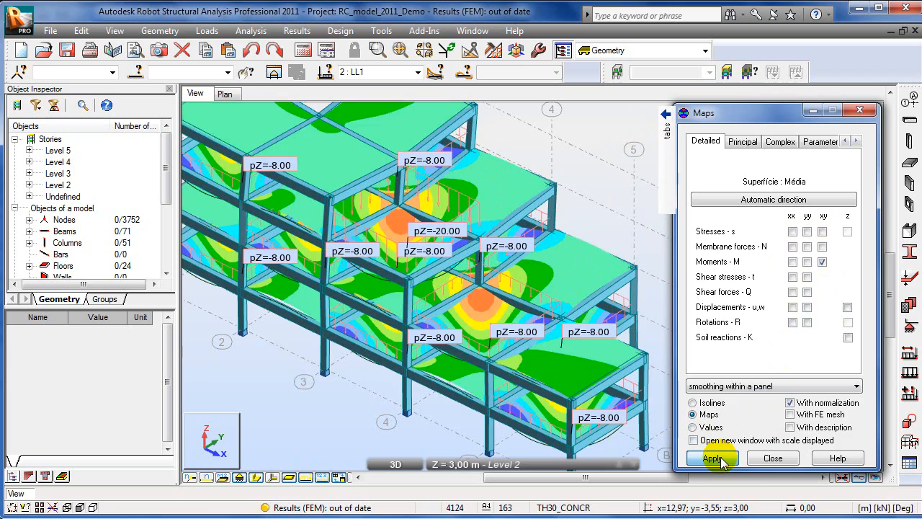
pyautogui.moveTo(498, 333); pyautogui.dragTo(420, 301, button='middle')
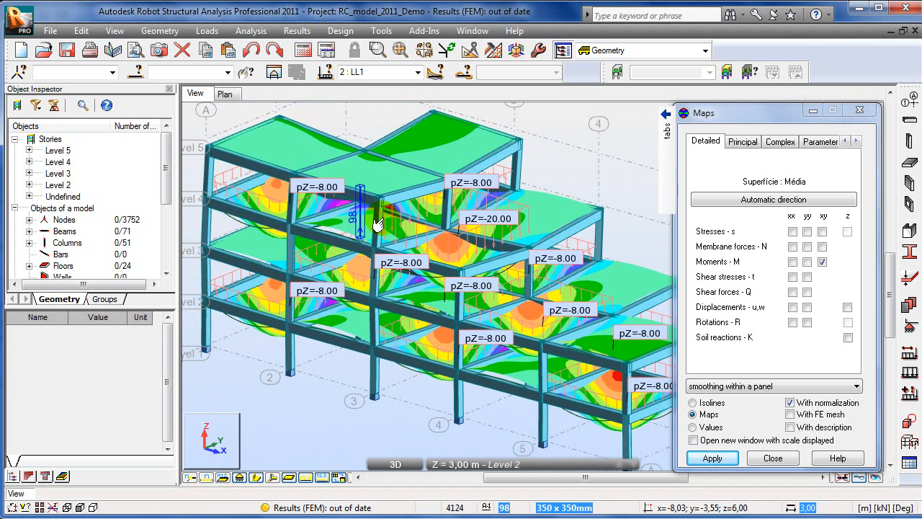
pyautogui.scroll(-2, 492, 313)
pyautogui.moveTo(490, 310); pyautogui.dragTo(464, 306, button='middle')
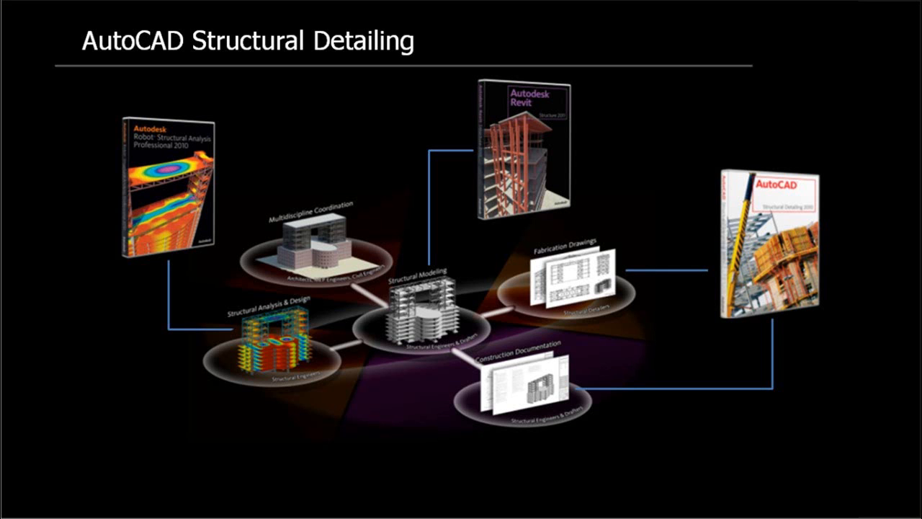
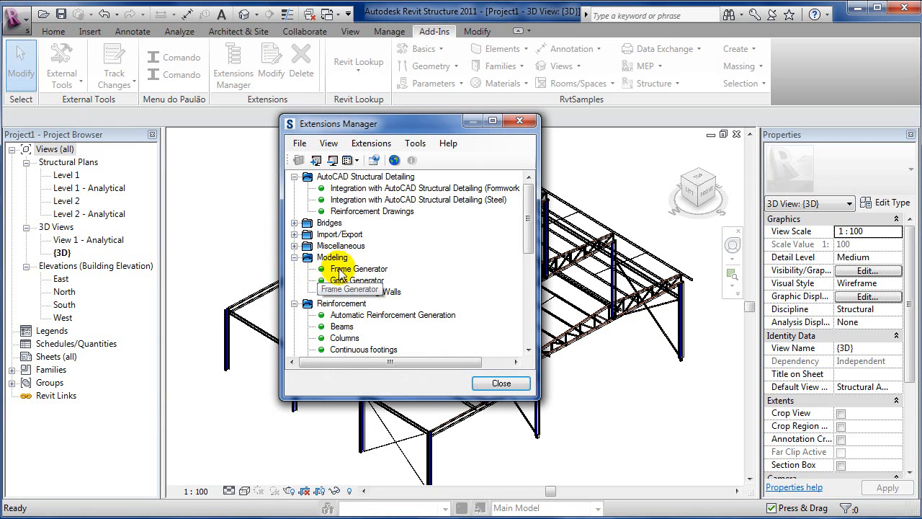
# In Revit Structure, launch the Frame Generator extension from the Modeling group of the Extensions Manager
pyautogui.click(343, 270)
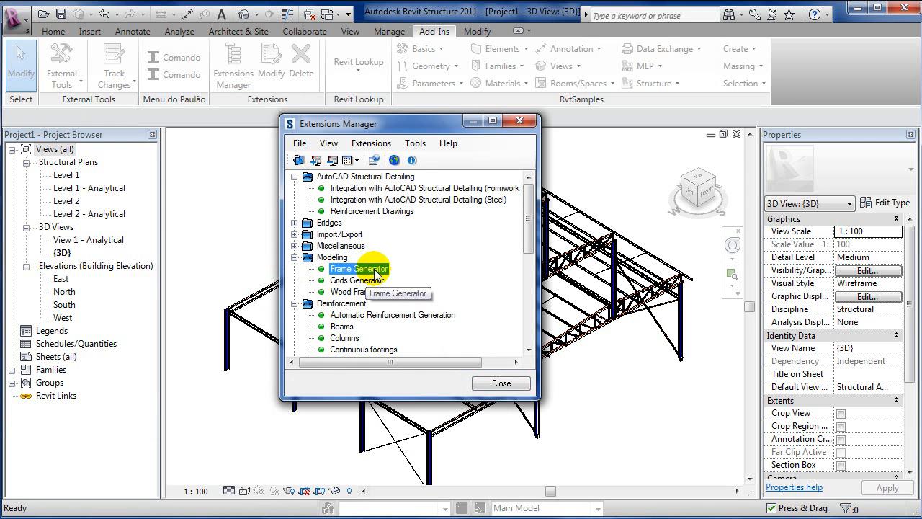
pyautogui.doubleClick(373, 269)
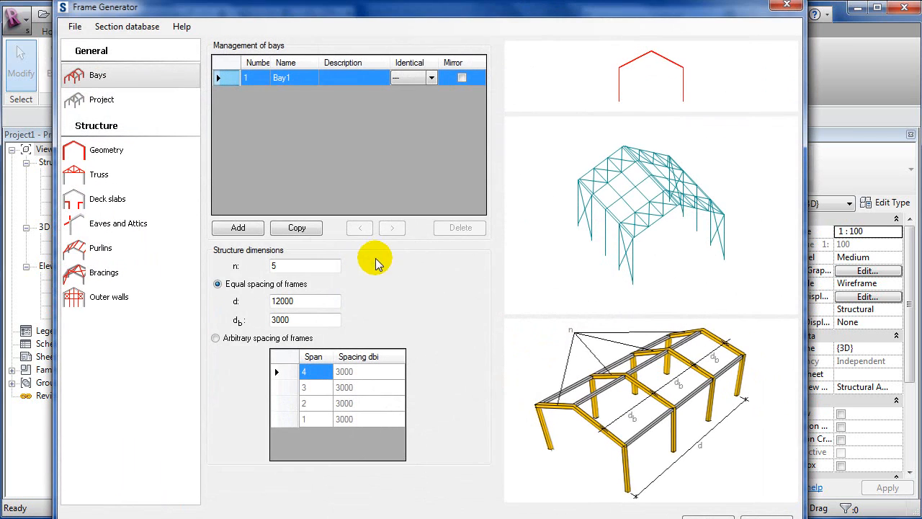
pyautogui.moveTo(407, 16); pyautogui.dragTo(432, 6)
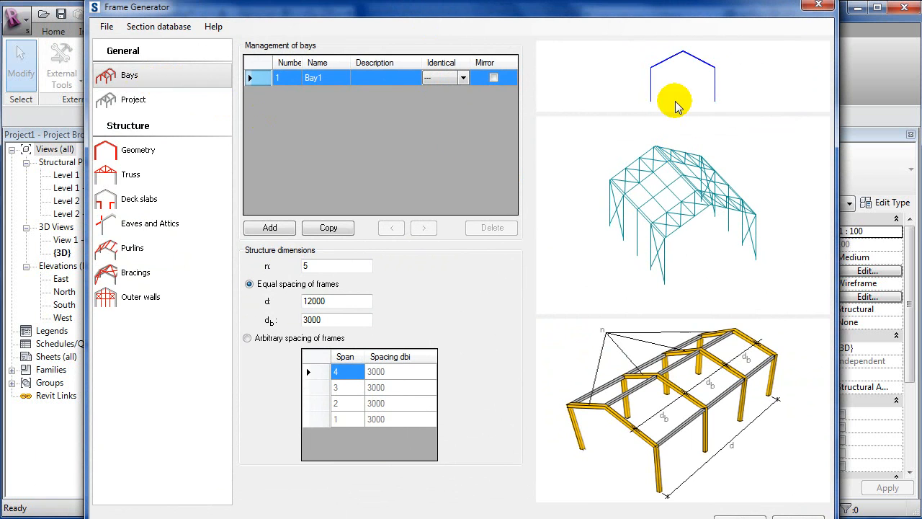
# Review the Frame Generator's bay, project and geometry settings and inspect the frame previews
pyautogui.moveTo(674, 186); pyautogui.dragTo(656, 217)
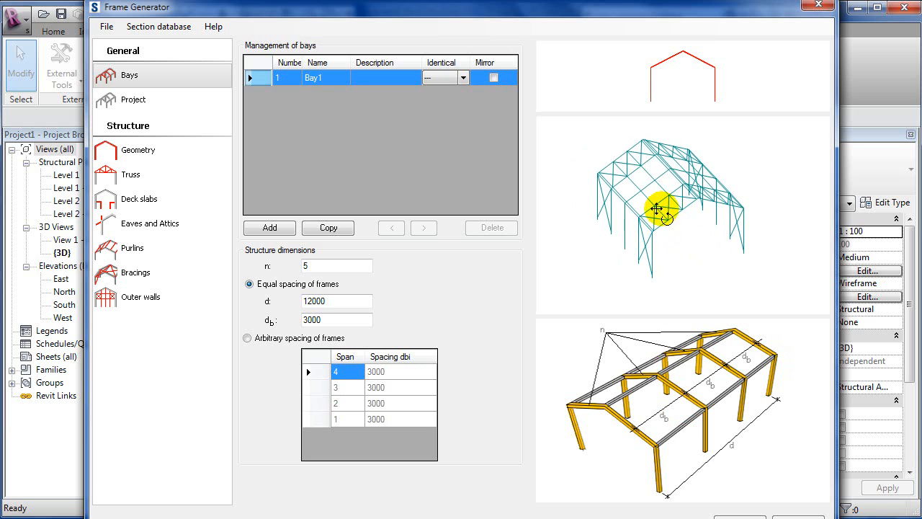
pyautogui.click(135, 102)
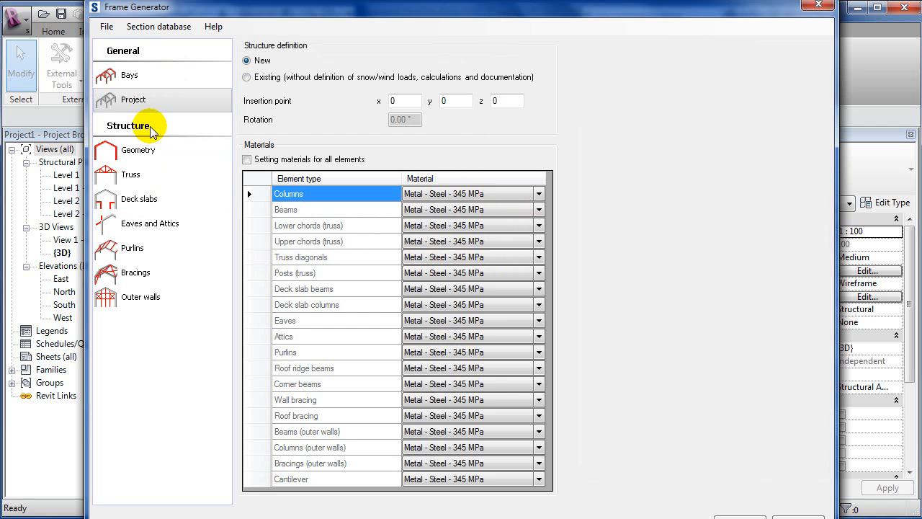
pyautogui.click(144, 150)
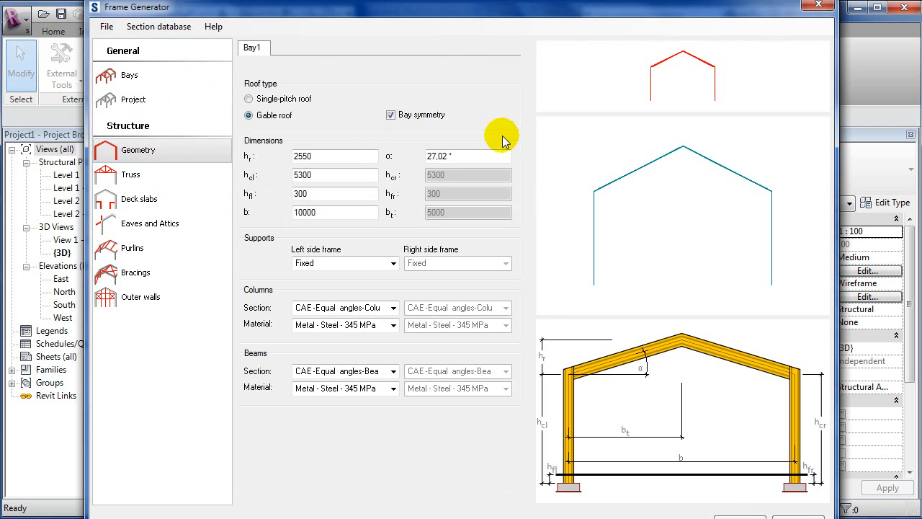
pyautogui.moveTo(675, 178)
pyautogui.mouseDown()
pyautogui.moveTo(628, 199)
pyautogui.moveTo(679, 177)
pyautogui.moveTo(651, 169)
pyautogui.moveTo(671, 162)
pyautogui.mouseUp()
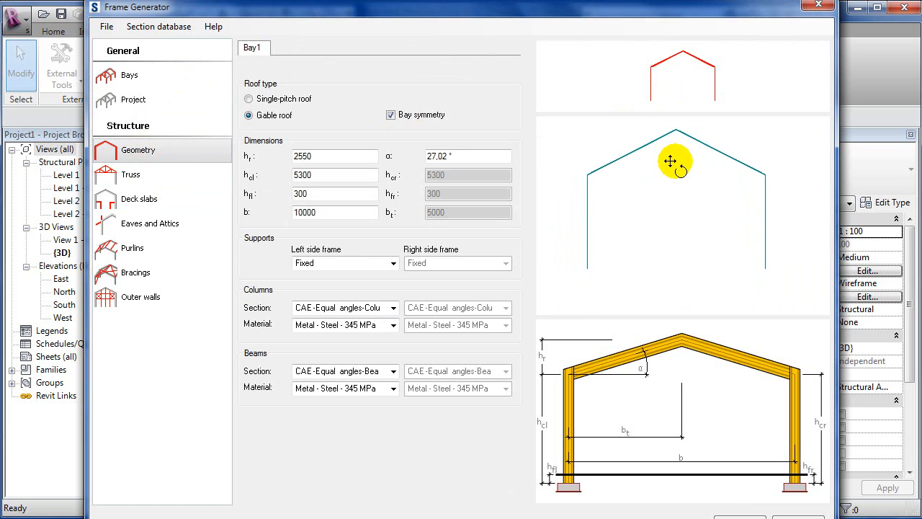
# Set Bay1's truss type to a triangular truss with posts and diagonals
pyautogui.click(129, 178)
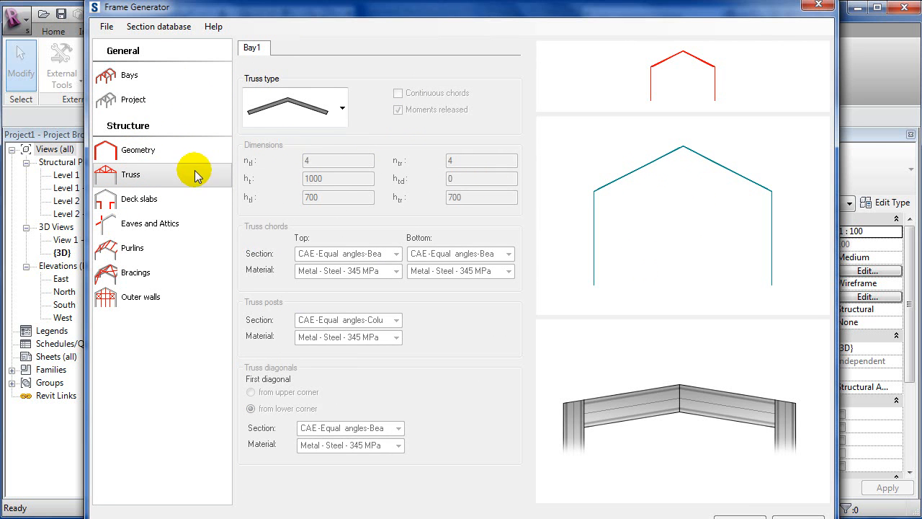
pyautogui.click(342, 109)
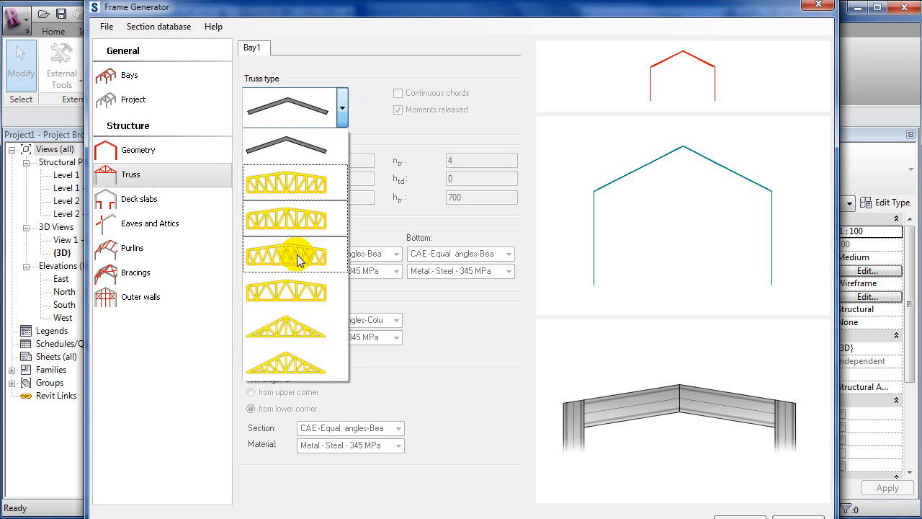
pyautogui.click(297, 333)
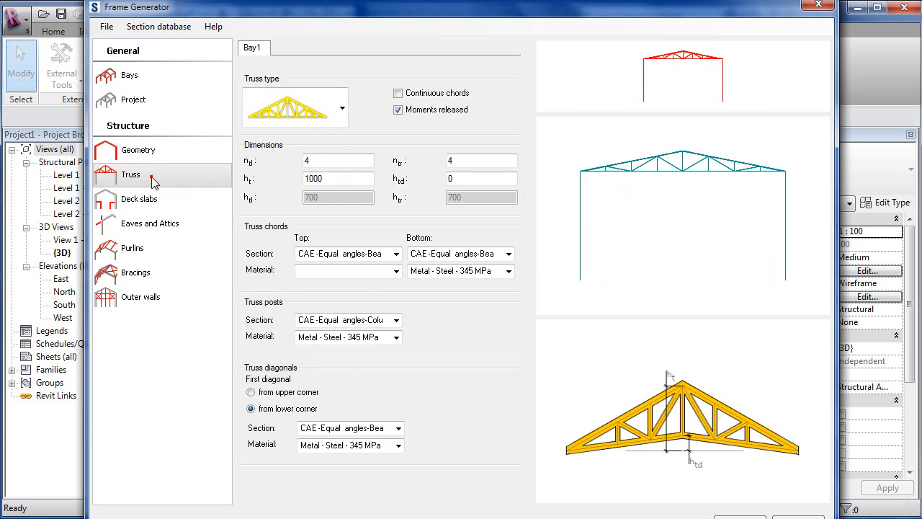
# Review Bay1's settings for deck slabs, eaves and attics, and purlins
pyautogui.click(150, 201)
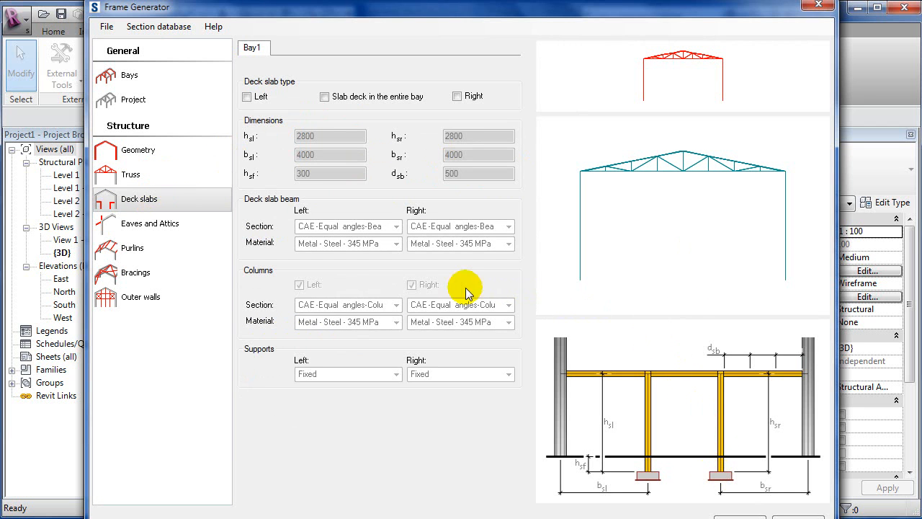
pyautogui.click(187, 224)
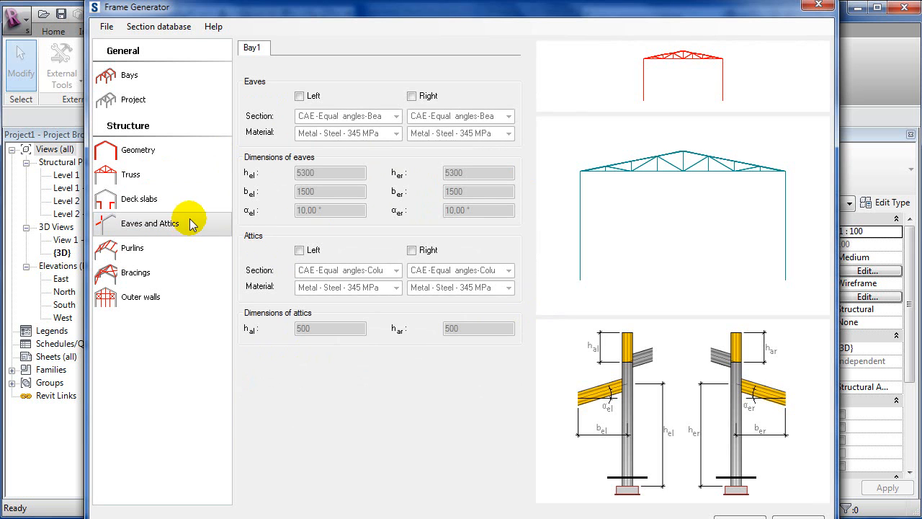
pyautogui.click(175, 251)
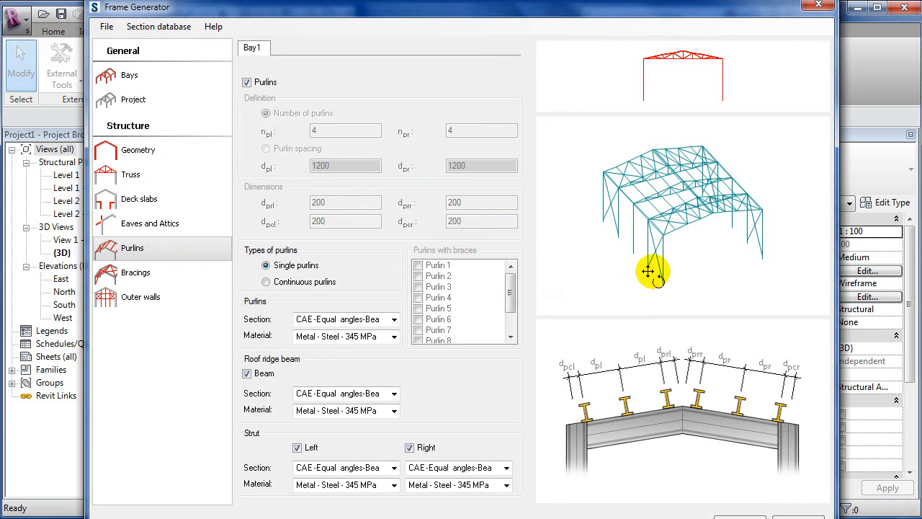
# Toggle Bay1's purlins off and on to compare their effect in the frame preview
pyautogui.click(261, 85)
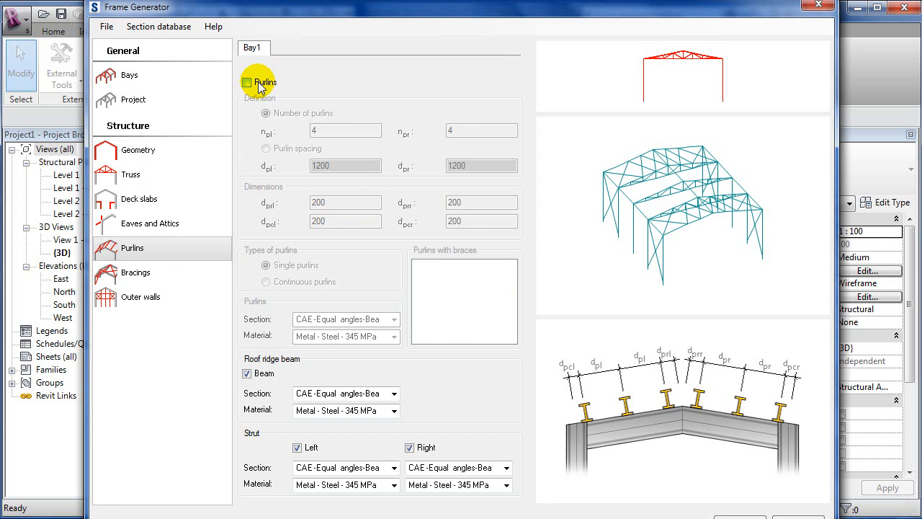
pyautogui.click(253, 84)
pyautogui.click(253, 83)
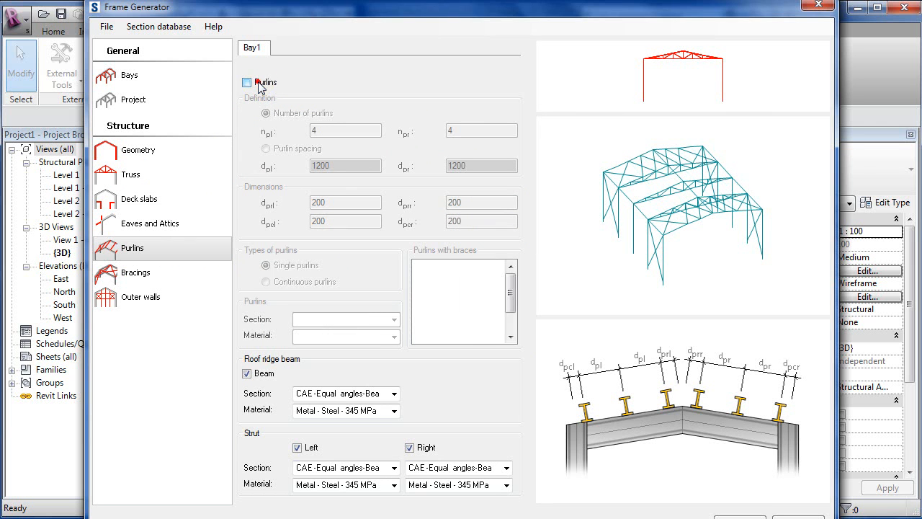
pyautogui.click(256, 85)
# Review Bay1's bracing and outer wall settings and close the Frame Generator without generating a frame
pyautogui.click(135, 273)
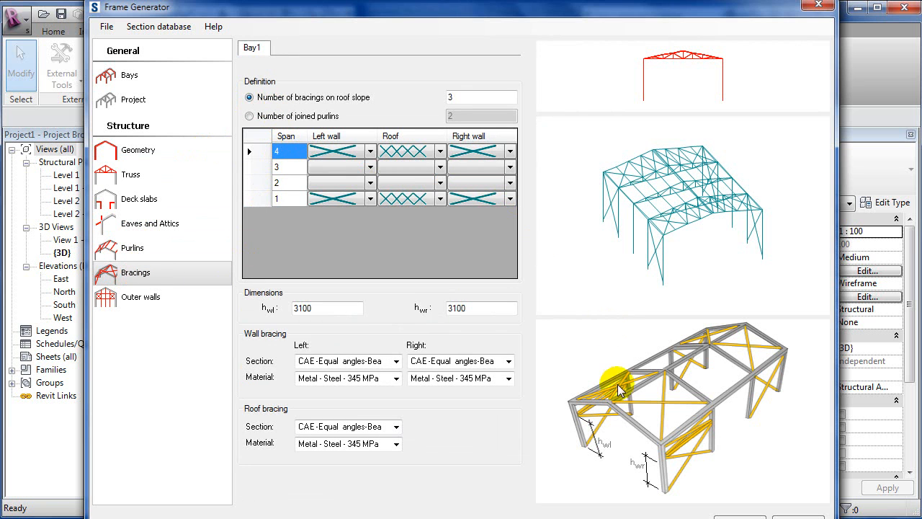
pyautogui.click(150, 300)
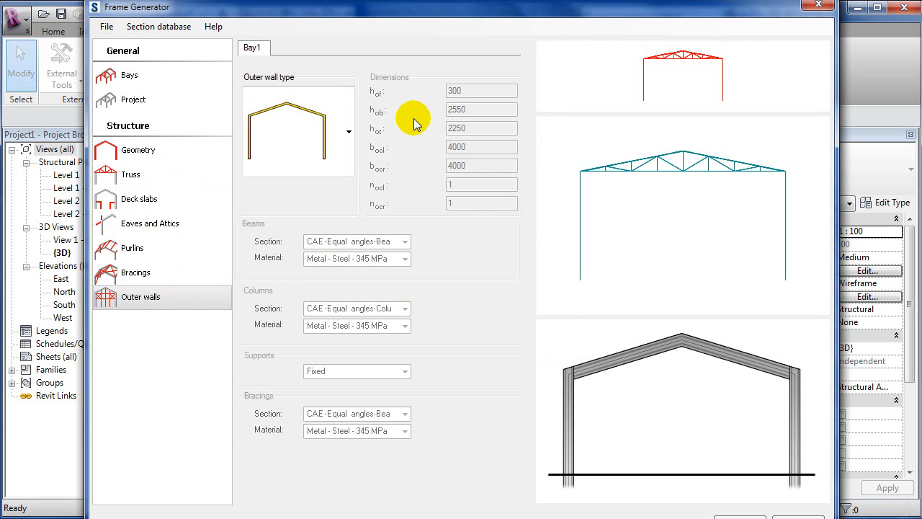
pyautogui.click(820, 5)
# Send the steel model to AutoCAD Structural Detailing through the Integration with AutoCAD Structural Detailing (Steel) extension
pyautogui.click(415, 200)
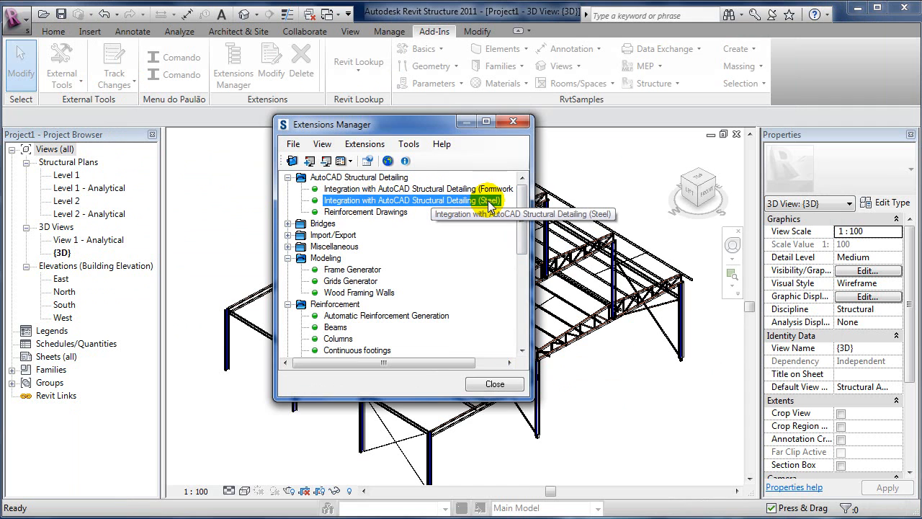
pyautogui.click(376, 212)
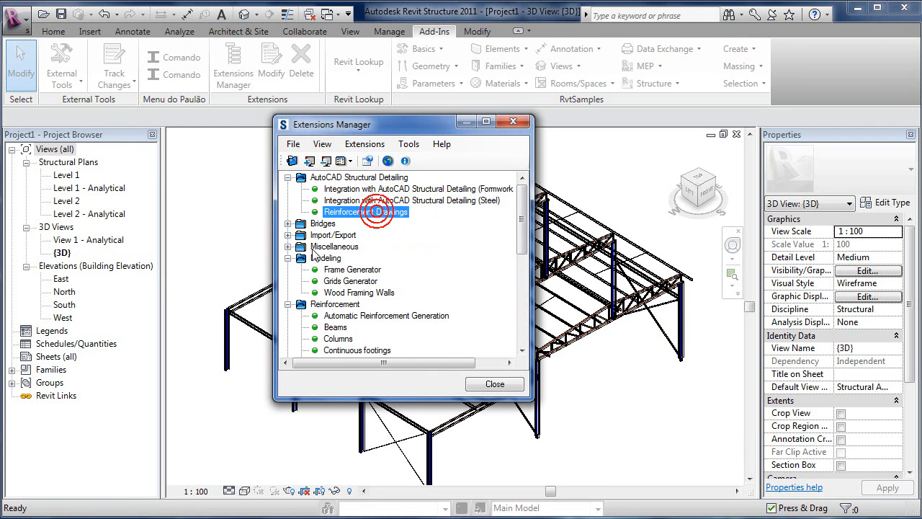
pyautogui.click(354, 201)
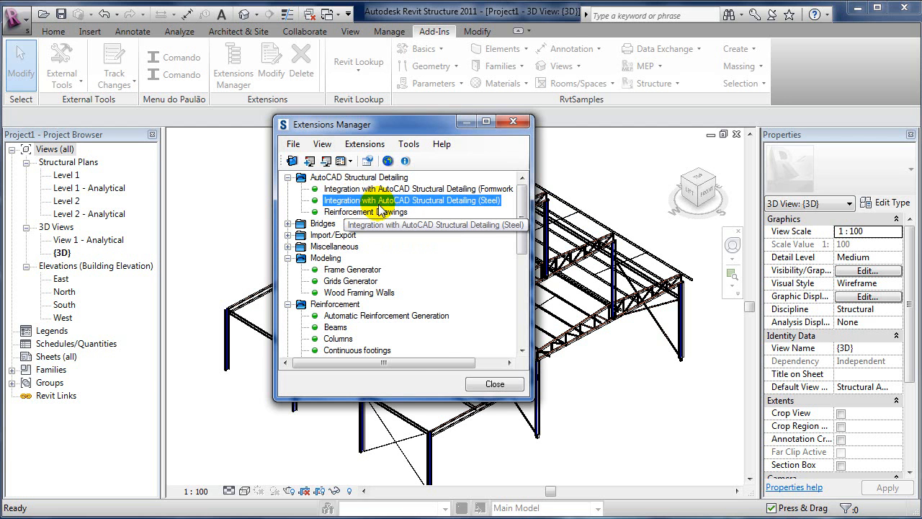
pyautogui.doubleClick(380, 202)
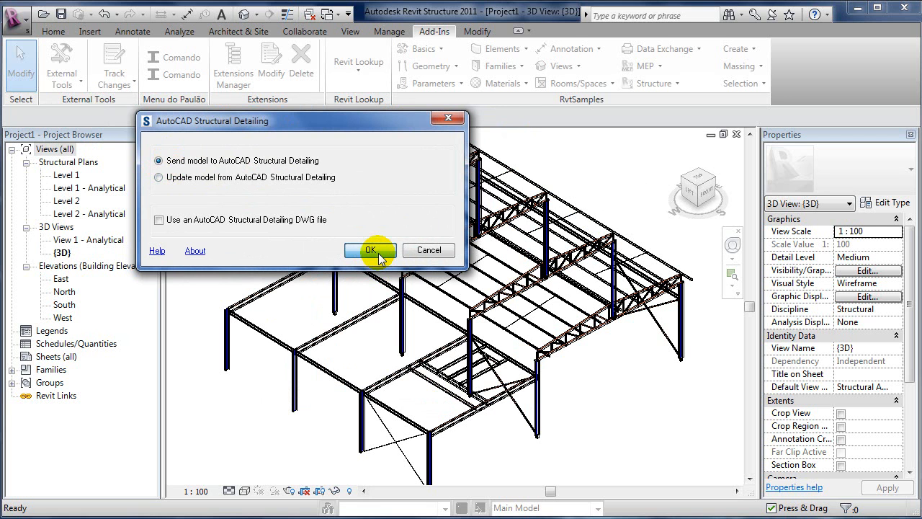
pyautogui.click(379, 252)
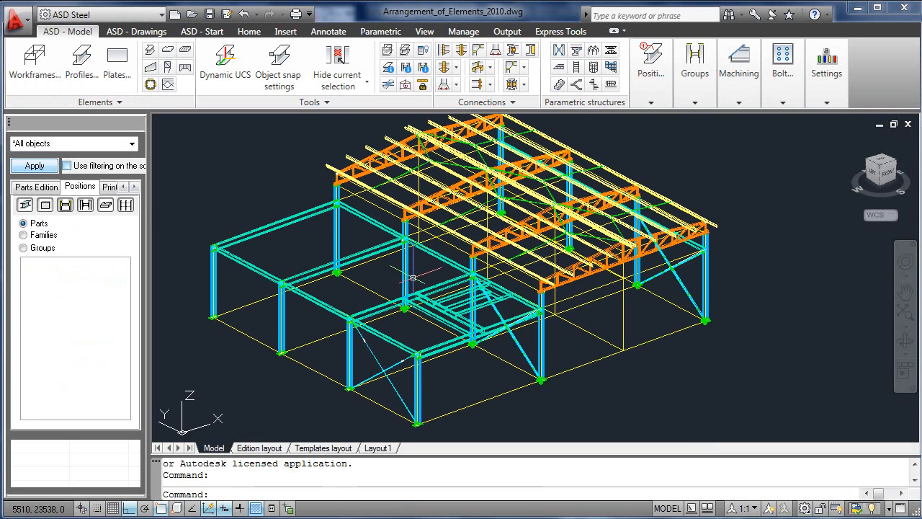
# In AutoCAD Structural Detailing, shade the model at the corner beam-to-column connection, trying Realistic Face Style and settling on Warm-Cool Face Style
pyautogui.keyDown('shift'); pyautogui.moveTo(406, 304); pyautogui.dragTo(406, 303, button='middle'); pyautogui.keyUp('shift')
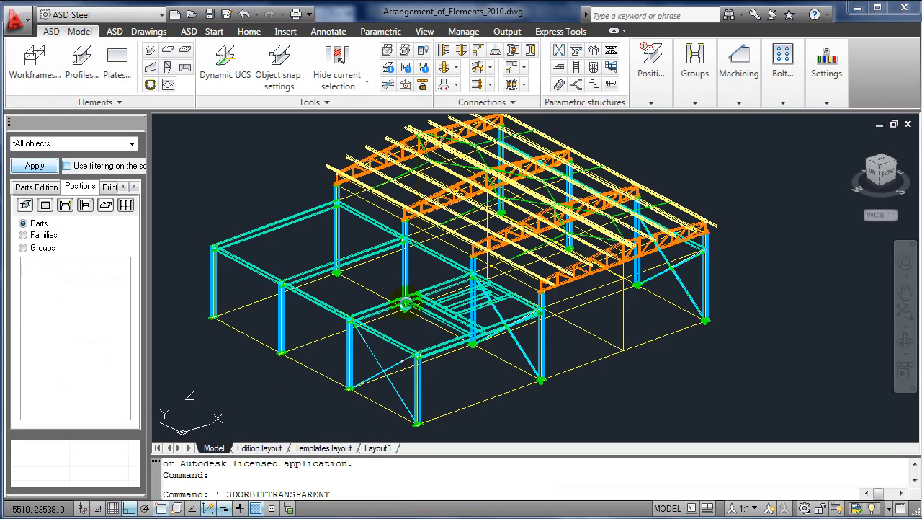
pyautogui.moveTo(367, 281)
pyautogui.keyDown('shift'); pyautogui.mouseDown(button='middle')
pyautogui.moveTo(362, 296)
pyautogui.moveTo(402, 302)
pyautogui.moveTo(419, 291)
pyautogui.moveTo(379, 293)
pyautogui.mouseUp(button='middle'); pyautogui.keyUp('shift')
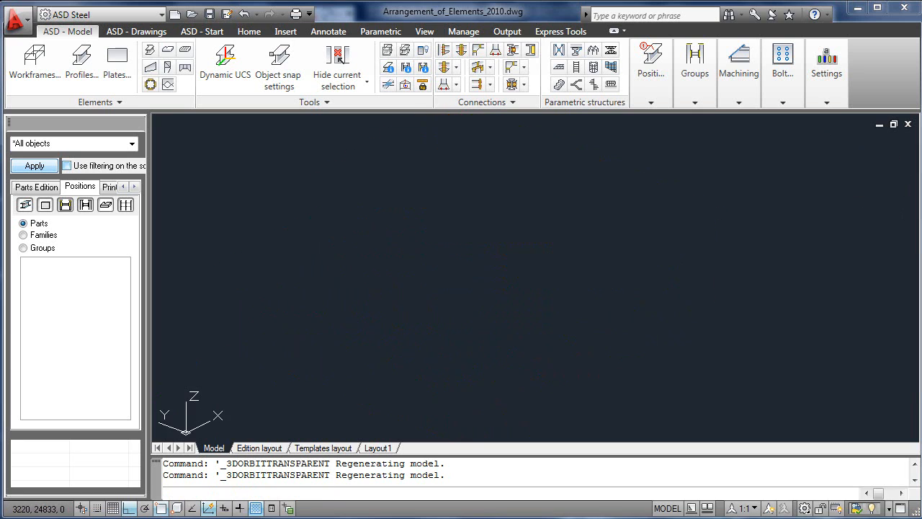
pyautogui.moveTo(322, 303); pyautogui.dragTo(367, 253, button='middle')
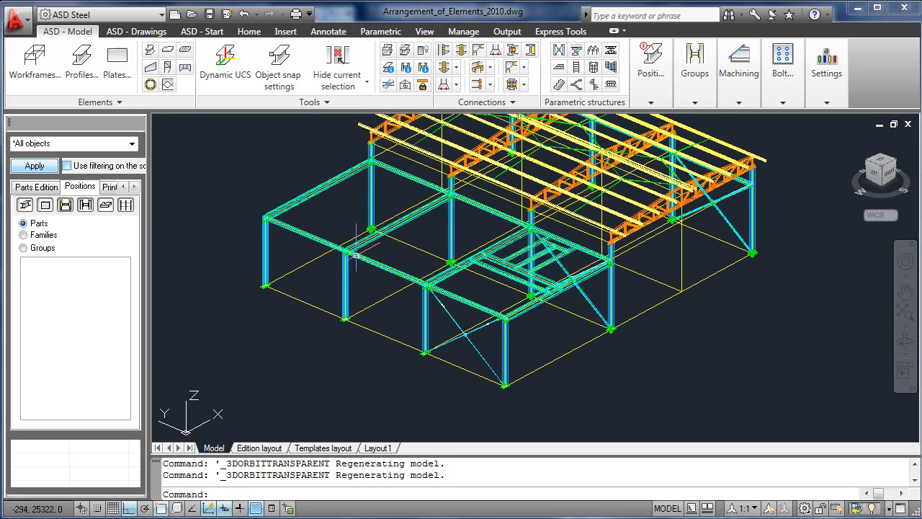
pyautogui.scroll(6, 333, 259)
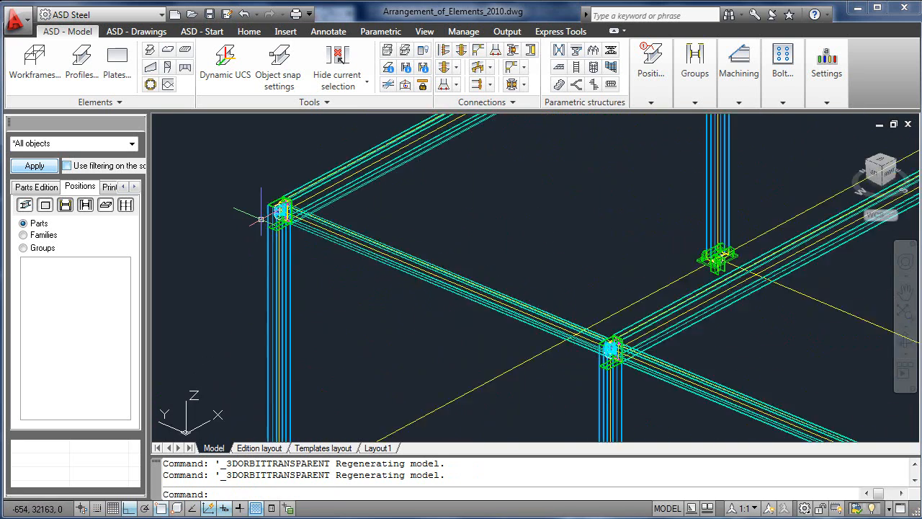
pyautogui.scroll(2, 330, 220)
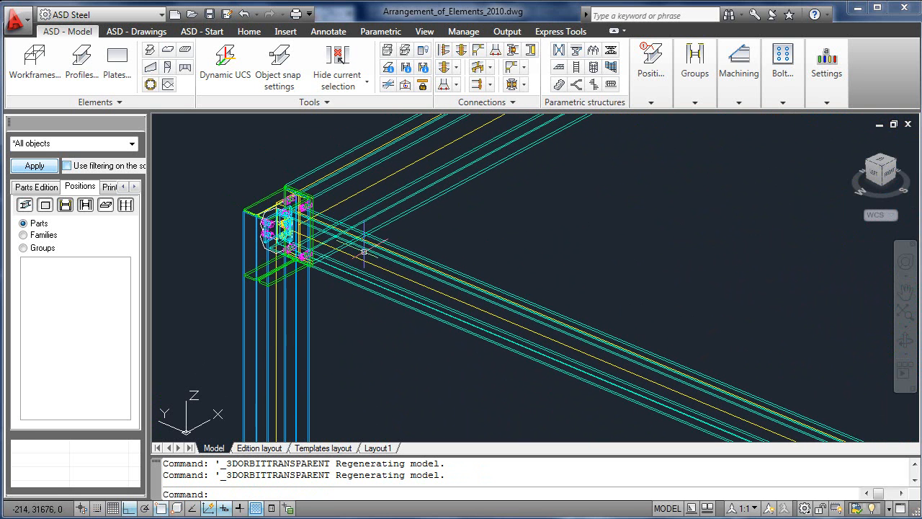
pyautogui.click(427, 32)
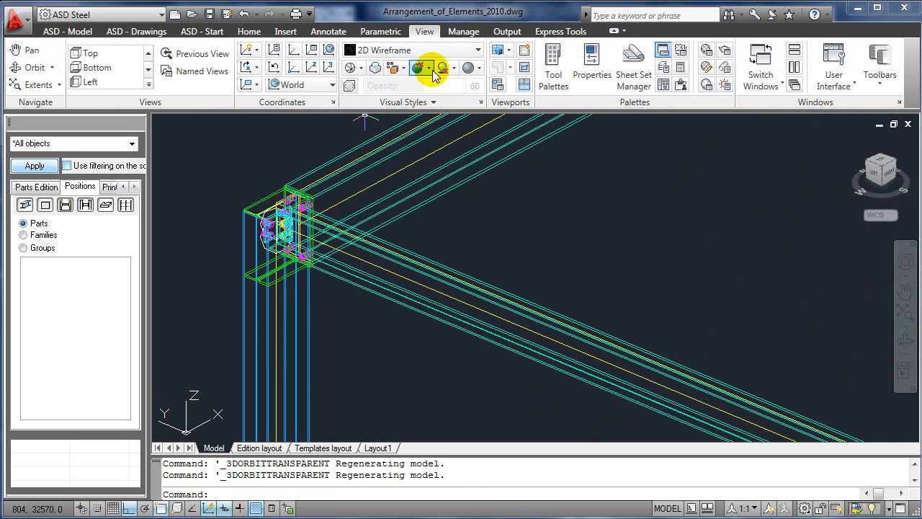
pyautogui.click(430, 70)
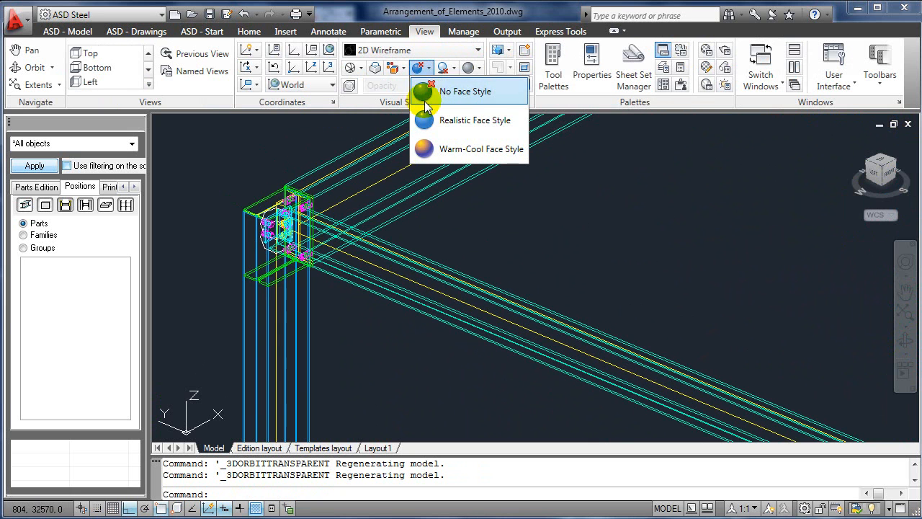
pyautogui.click(427, 120)
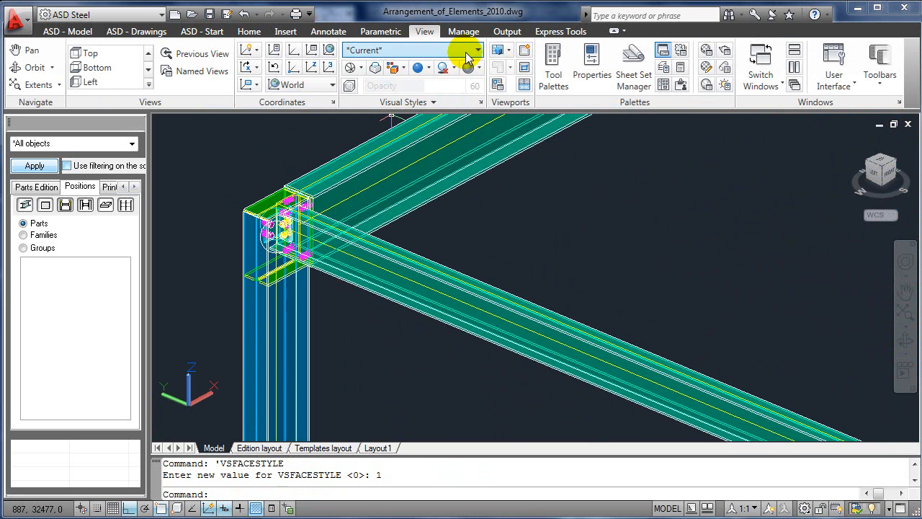
pyautogui.click(445, 68)
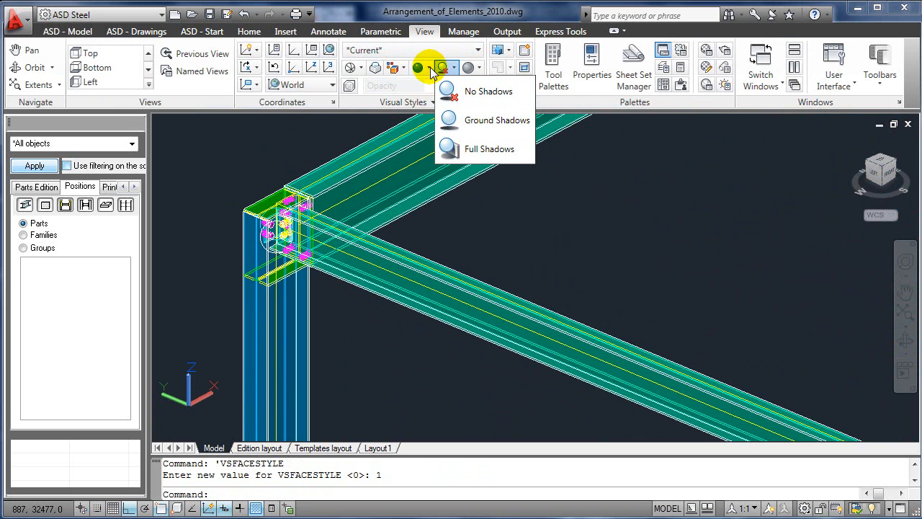
pyautogui.click(430, 70)
pyautogui.click(461, 148)
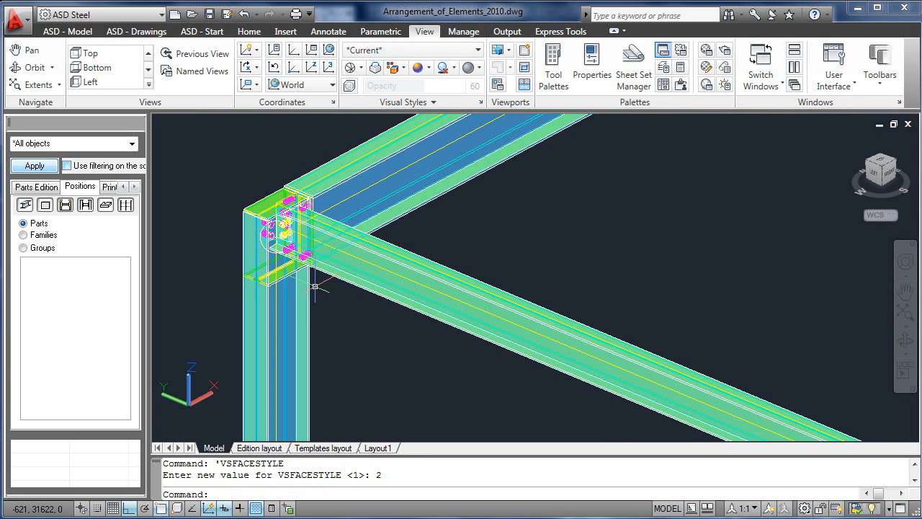
# Examine the bolts and plates of the corner connection and follow the beams to the rod-braced bay
pyautogui.scroll(5, 278, 250)
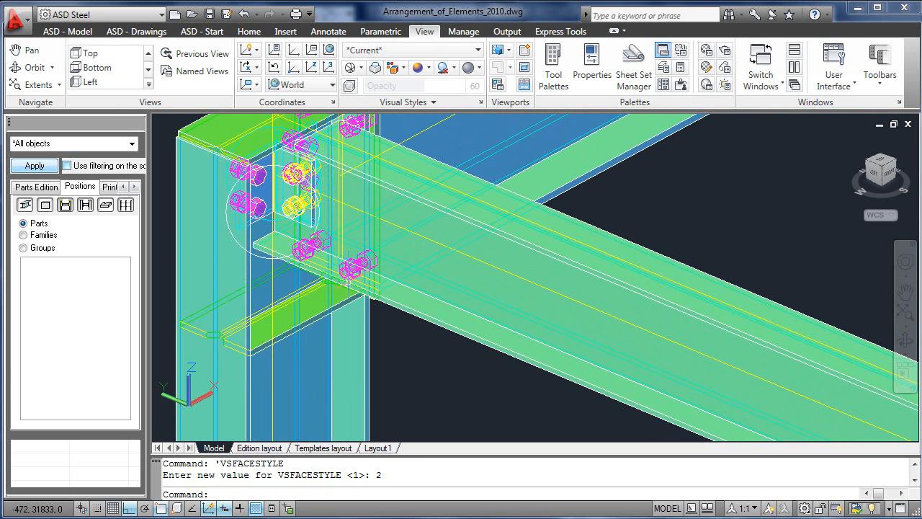
pyautogui.scroll(-5, 353, 247)
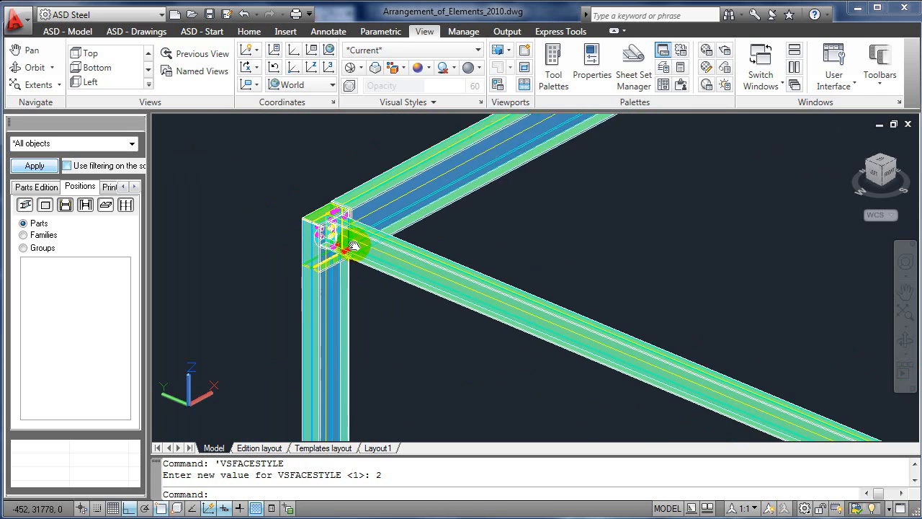
pyautogui.moveTo(354, 246); pyautogui.dragTo(292, 187, button='middle')
pyautogui.moveTo(620, 360); pyautogui.dragTo(324, 178, button='middle')
pyautogui.moveTo(565, 304); pyautogui.dragTo(402, 115, button='middle')
pyautogui.moveTo(321, 269); pyautogui.dragTo(378, 132, button='middle')
pyautogui.scroll(-2, 663, 218)
pyautogui.moveTo(484, 131); pyautogui.dragTo(349, 211, button='middle')
pyautogui.moveTo(494, 223); pyautogui.dragTo(401, 243, button='middle')
pyautogui.moveTo(566, 374); pyautogui.dragTo(404, 345, button='middle')
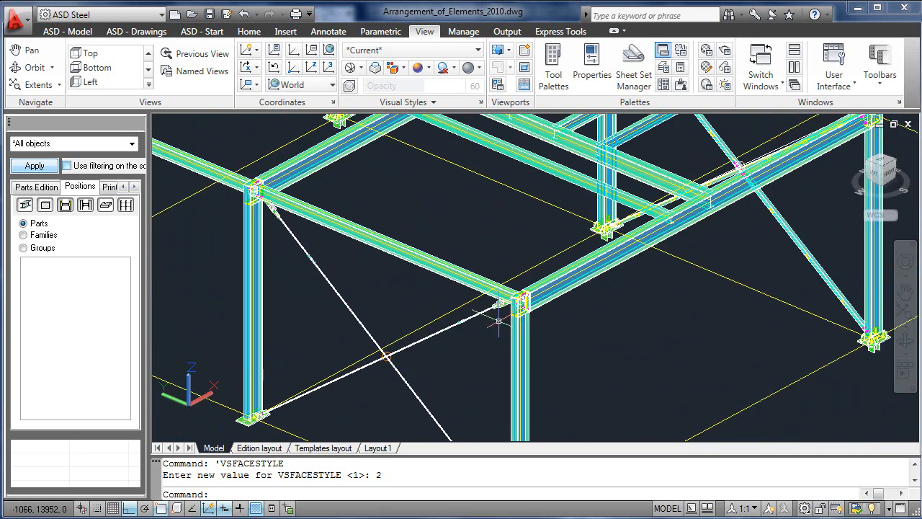
# Inspect the coupler on the diagonal bracing rod up close and return to a wider view of the structure
pyautogui.scroll(4, 499, 321)
pyautogui.moveTo(336, 342); pyautogui.dragTo(500, 247, button='middle')
pyautogui.scroll(1, 458, 245)
pyautogui.scroll(2, 458, 245)
pyautogui.moveTo(438, 222); pyautogui.dragTo(523, 324, button='middle')
pyautogui.scroll(2, 518, 317)
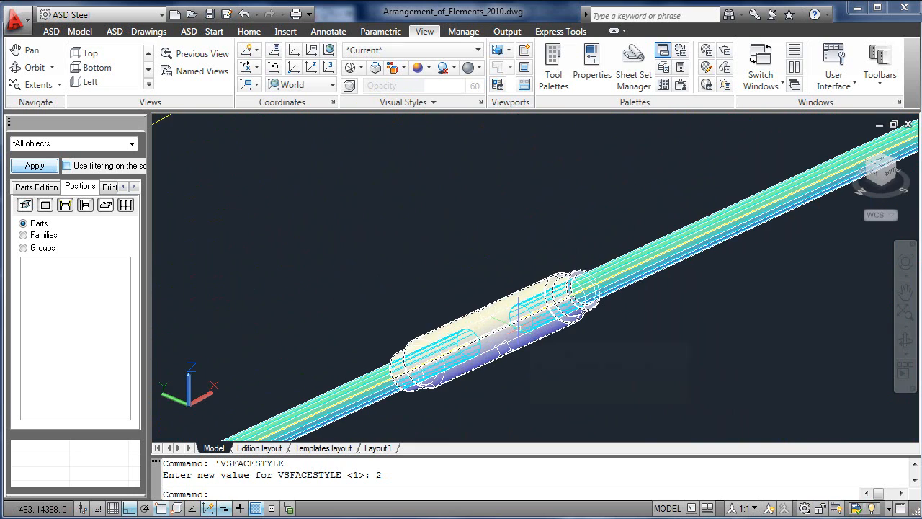
pyautogui.scroll(-10, 518, 310)
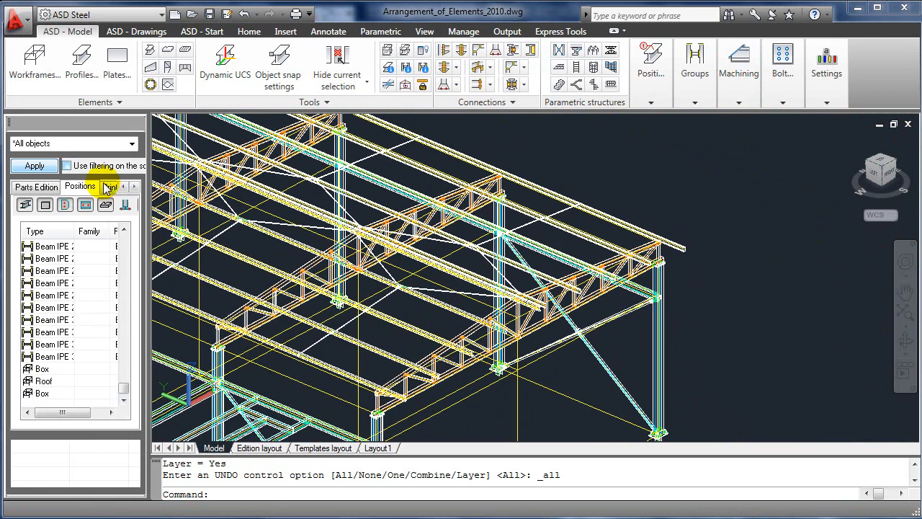
# Start automatic drawing generation for the Tr 1 truss group in Positions and open its formats and scales settings
pyautogui.click(95, 187)
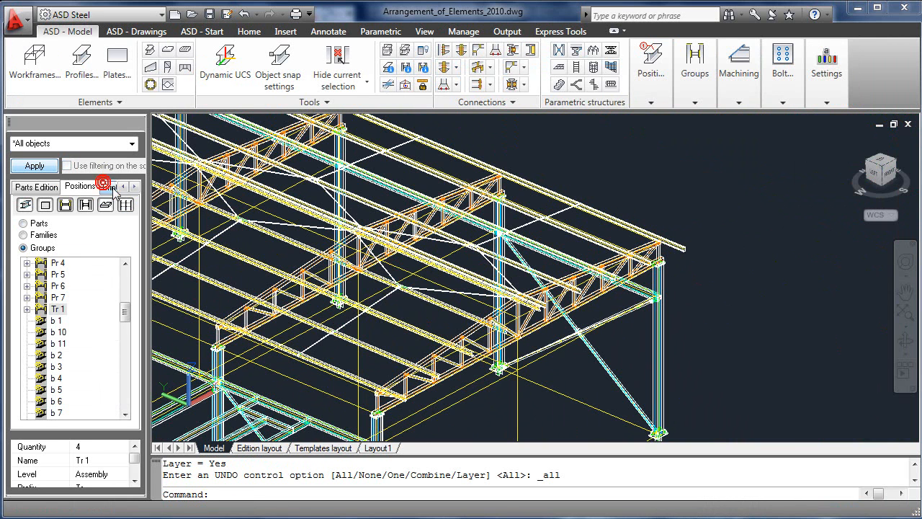
pyautogui.rightClick(57, 310)
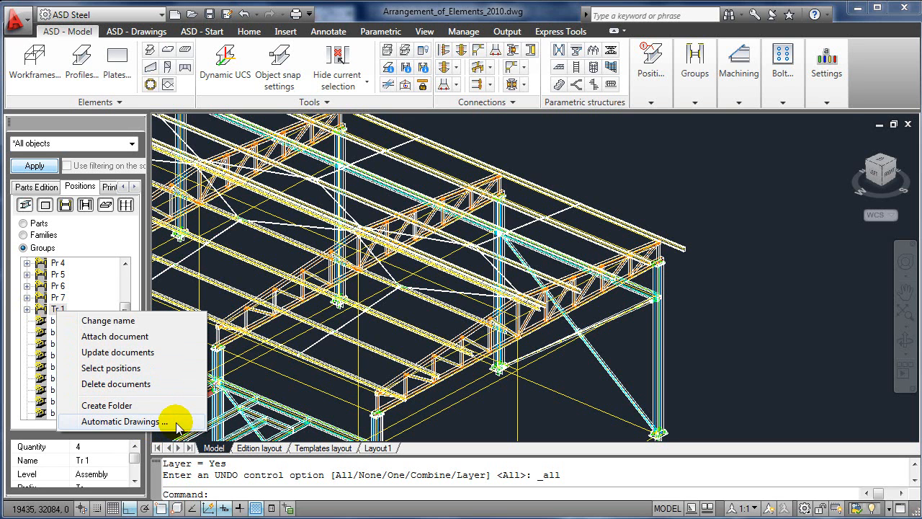
pyautogui.click(123, 421)
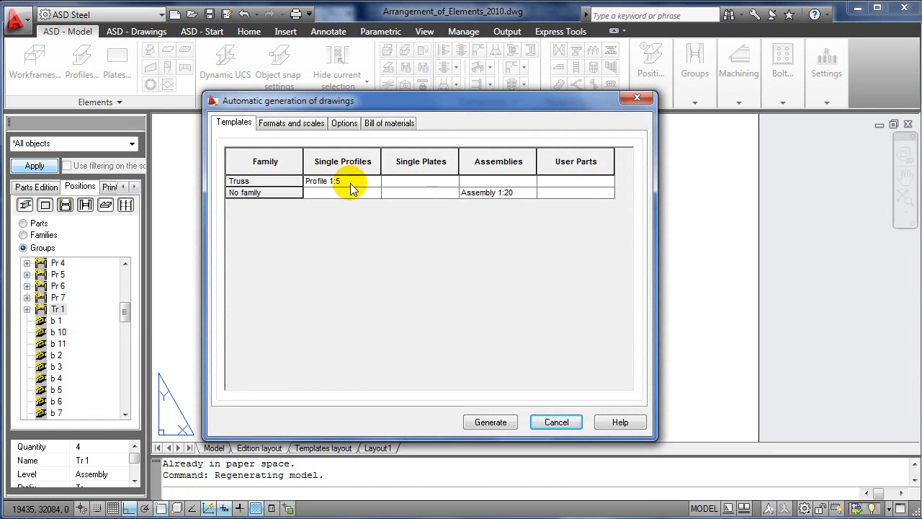
pyautogui.click(306, 124)
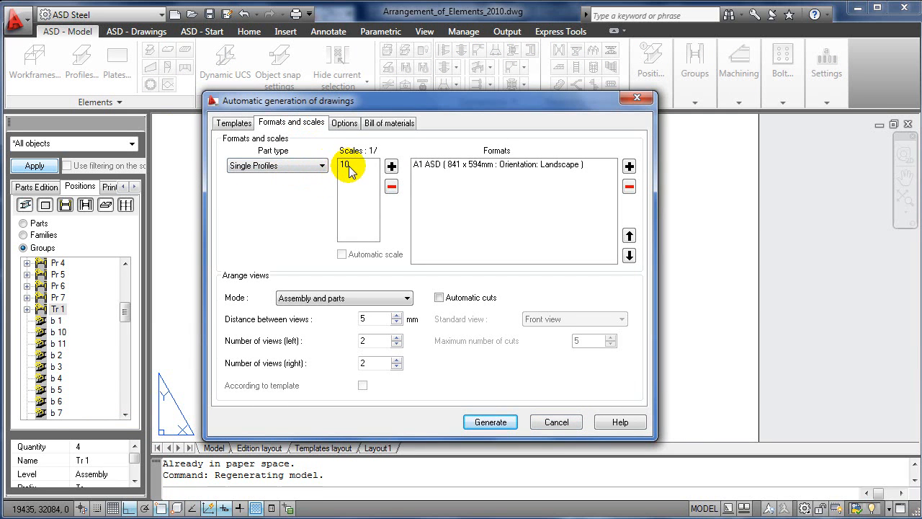
# Try the Single position view arrangement mode for the Single Profiles part type
pyautogui.click(391, 167)
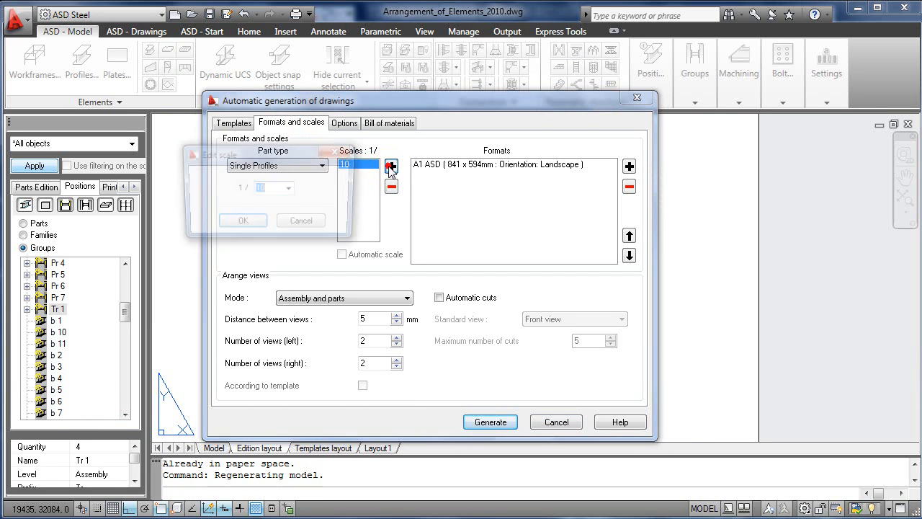
pyautogui.click(339, 152)
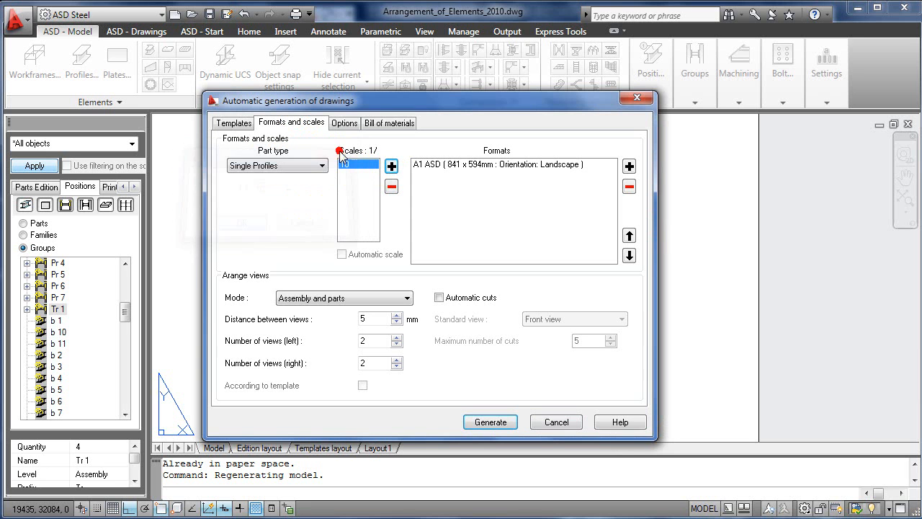
pyautogui.click(328, 296)
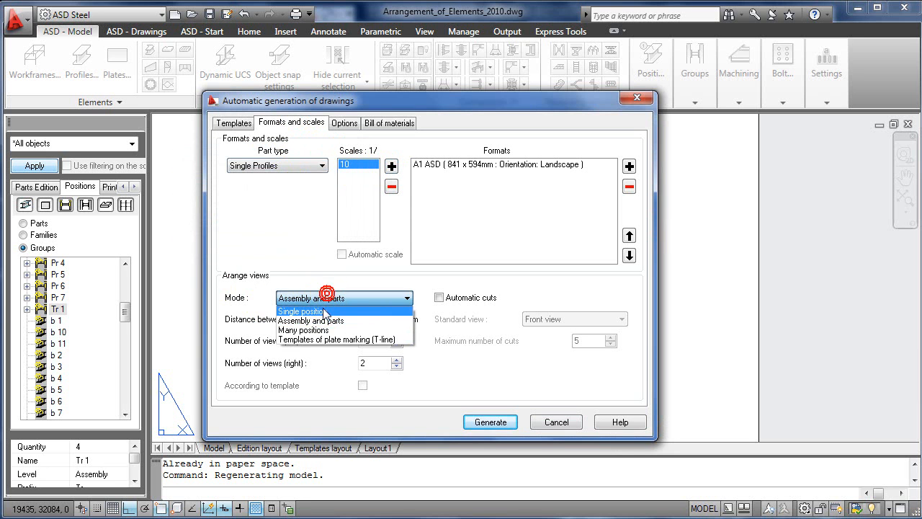
pyautogui.click(321, 311)
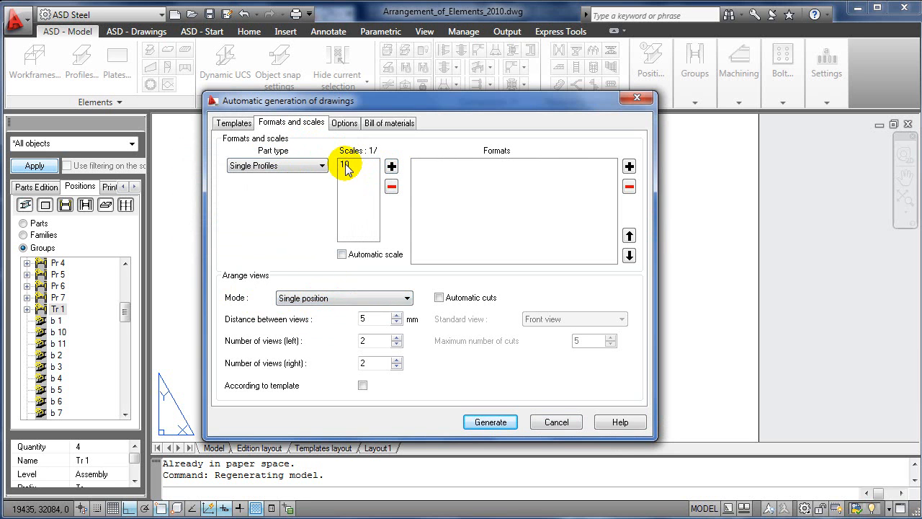
pyautogui.click(331, 301)
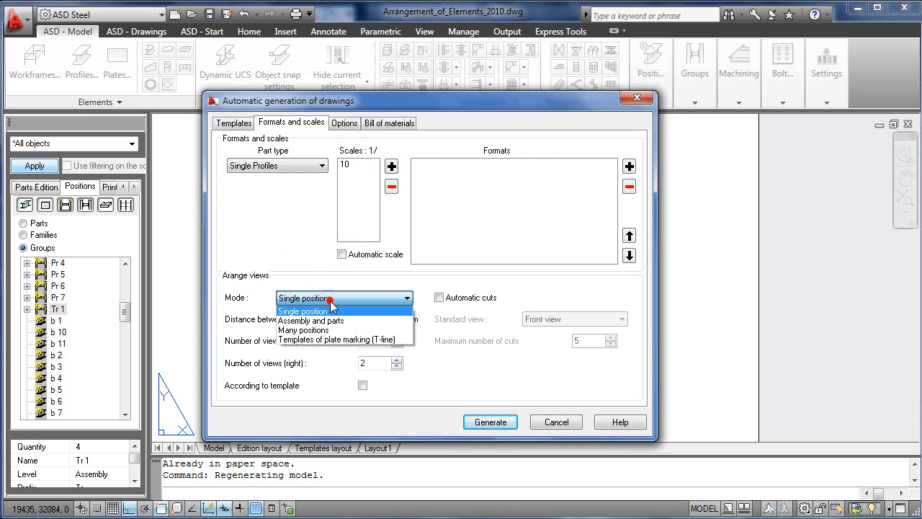
pyautogui.click(347, 207)
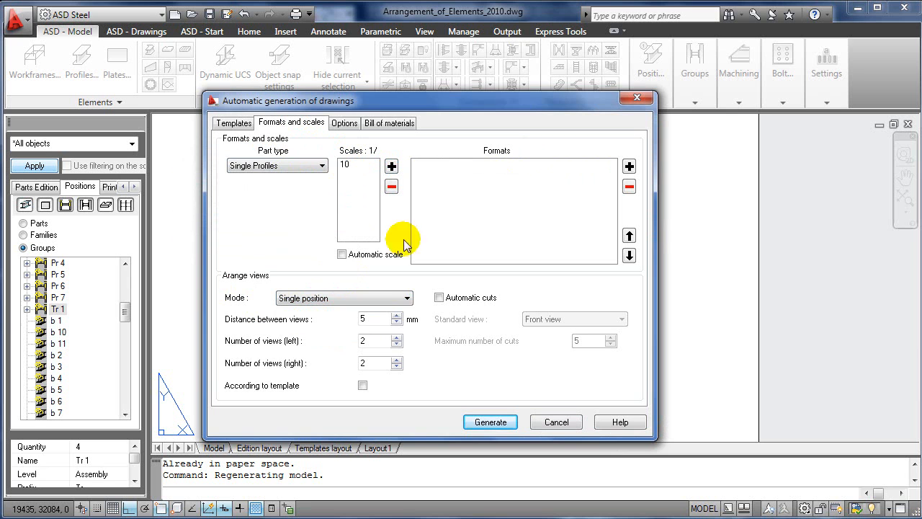
# Choose the Assemblies part type and arrange its views with the Assembly and parts mode
pyautogui.click(292, 167)
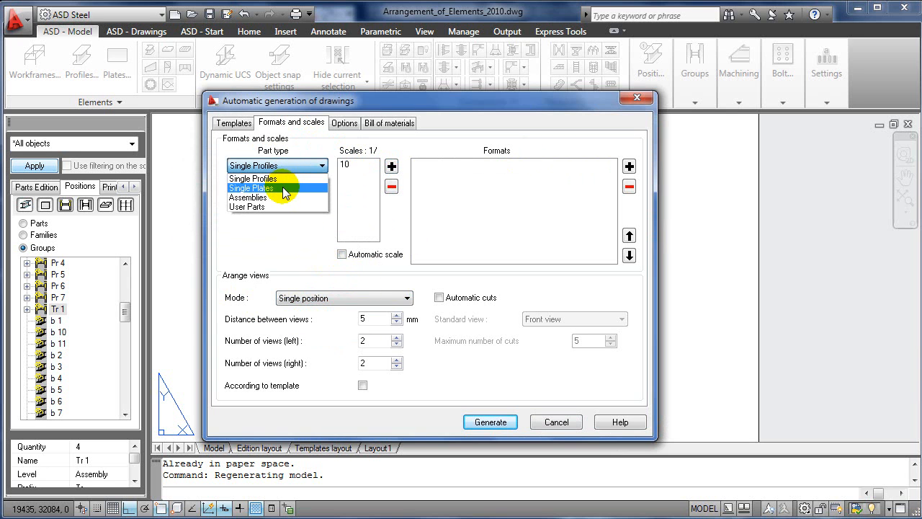
pyautogui.click(281, 197)
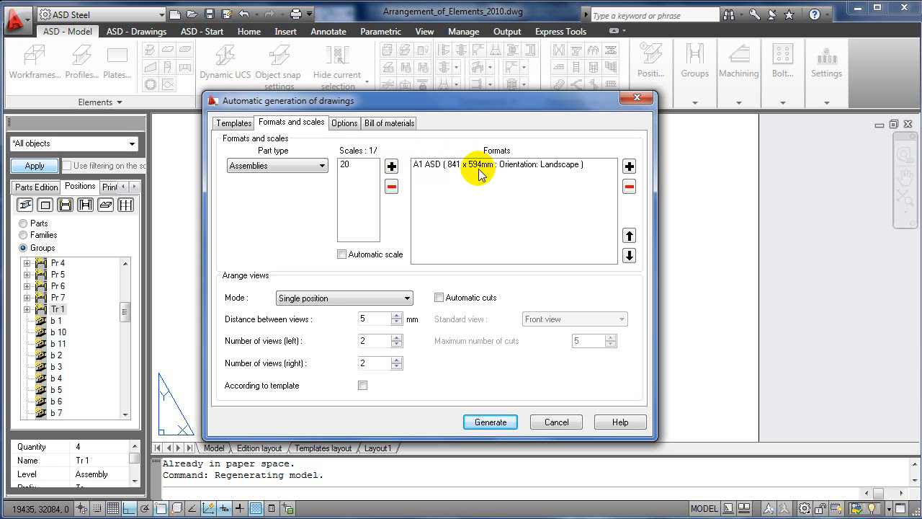
pyautogui.click(318, 298)
pyautogui.click(310, 321)
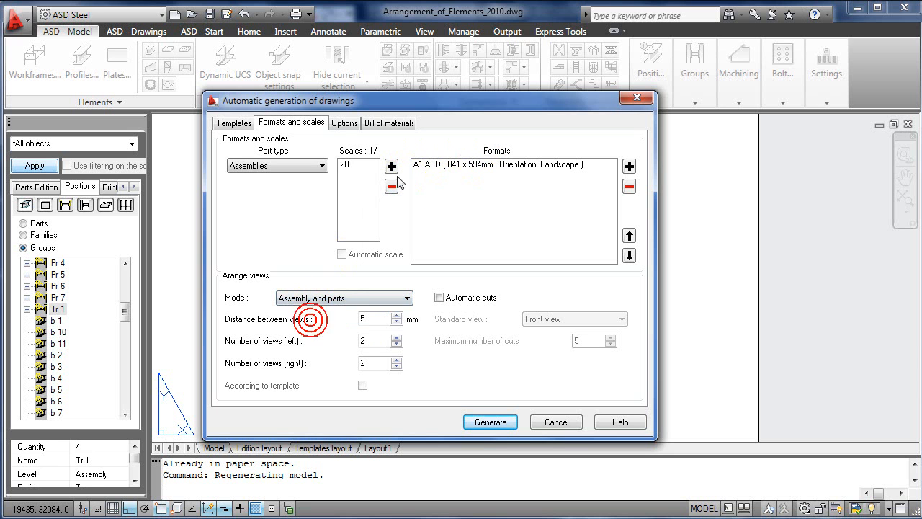
pyautogui.click(628, 167)
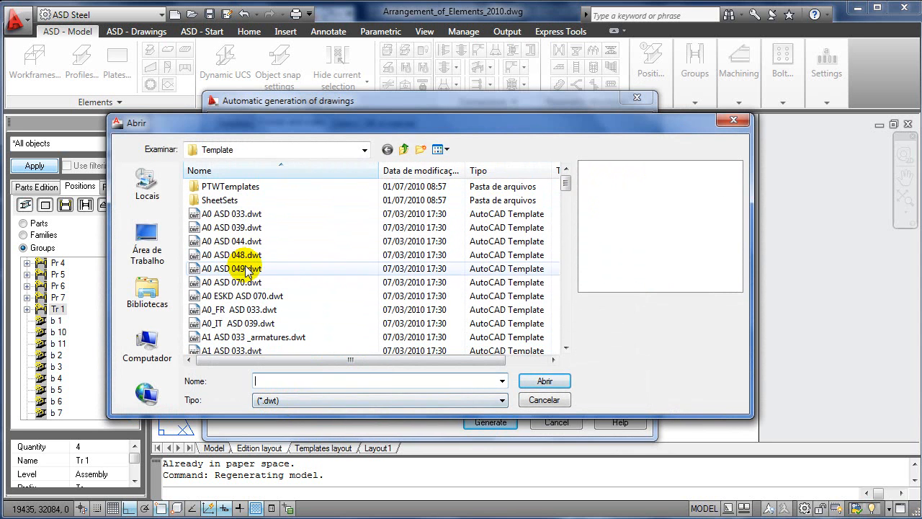
pyautogui.click(527, 382)
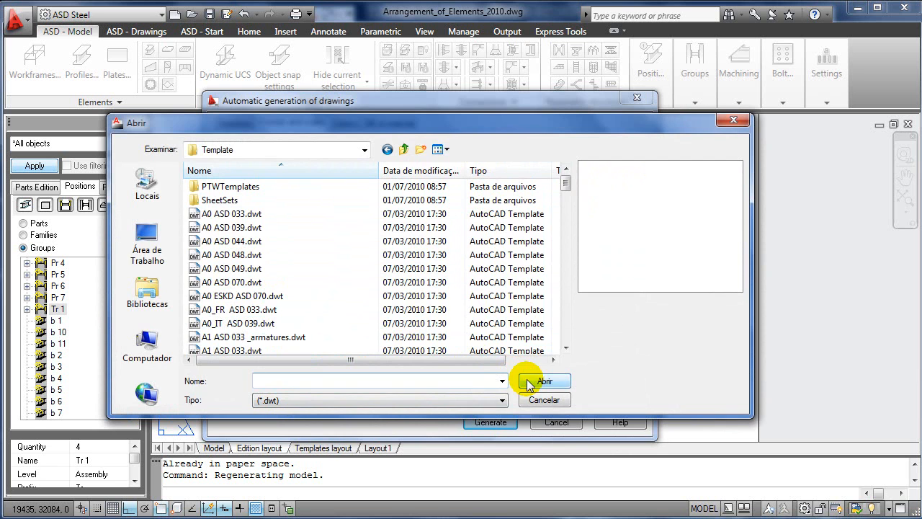
pyautogui.click(539, 400)
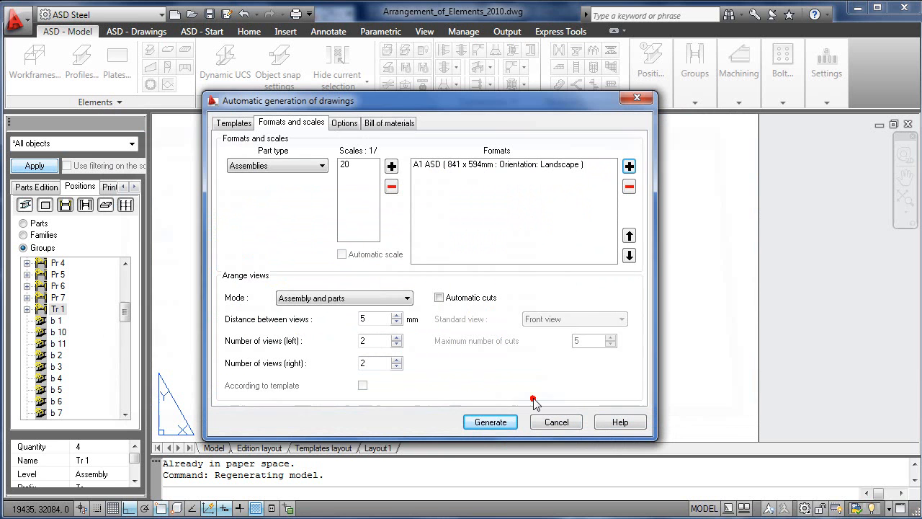
# Check the Bill of materials and Options settings, generate the Tr 1 drawings and dismiss the generation report
pyautogui.click(368, 122)
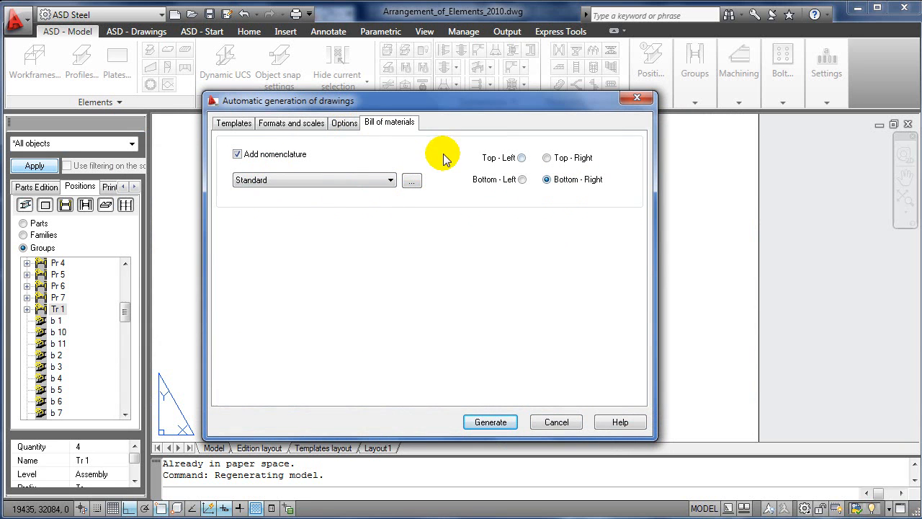
pyautogui.click(345, 123)
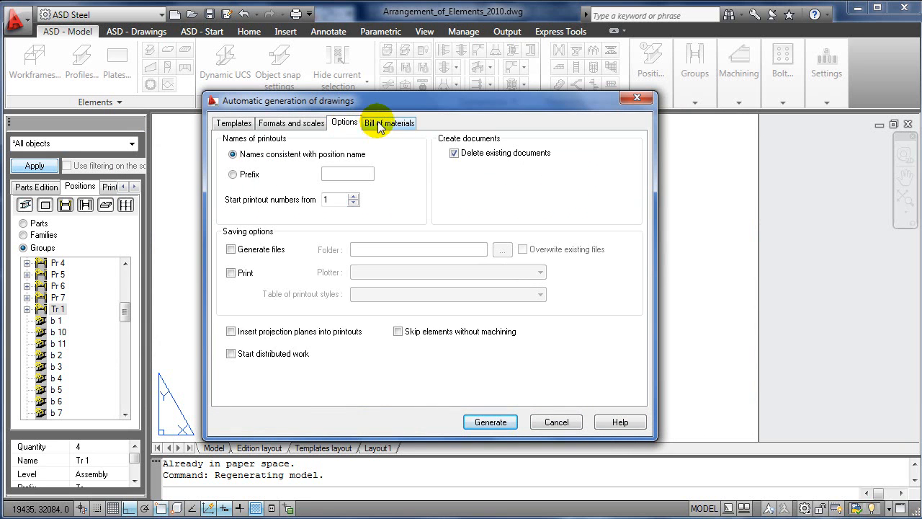
pyautogui.click(378, 124)
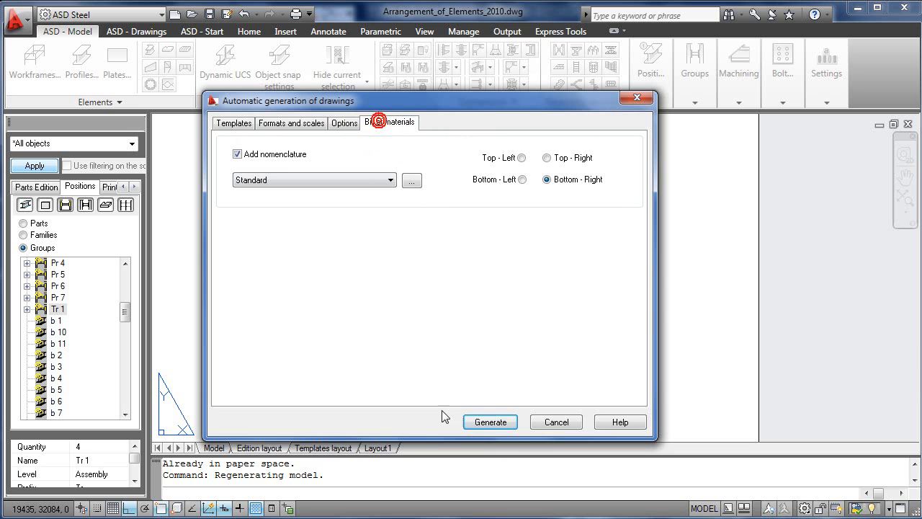
pyautogui.click(490, 423)
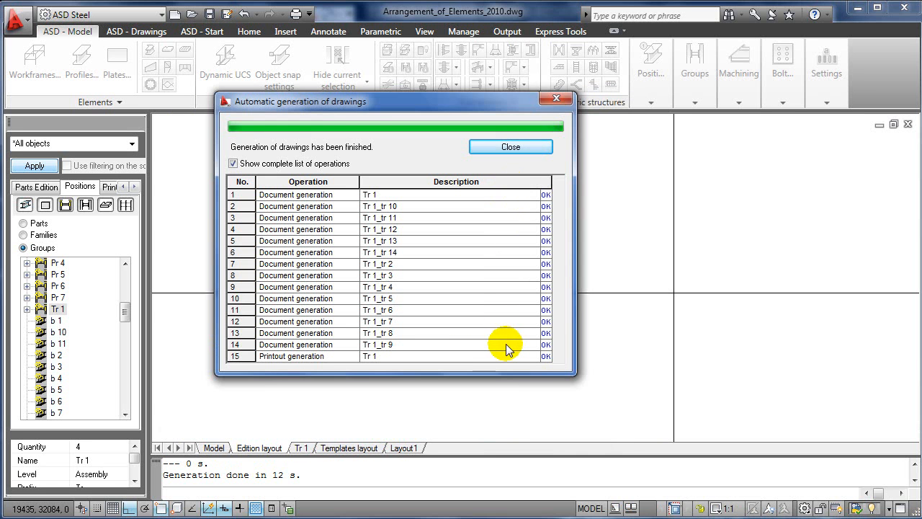
pyautogui.click(503, 148)
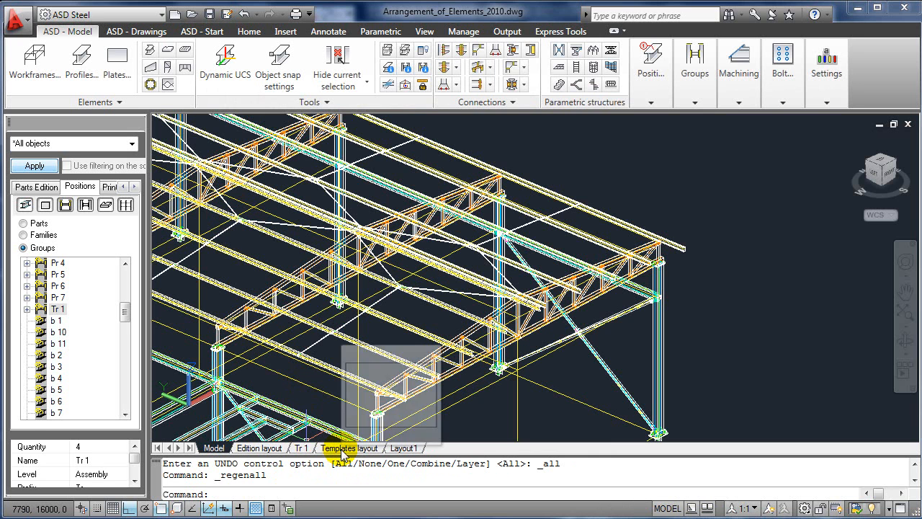
# Open the generated Tr 1 layout and examine the member labels and dimensions along the truss elevation
pyautogui.click(303, 449)
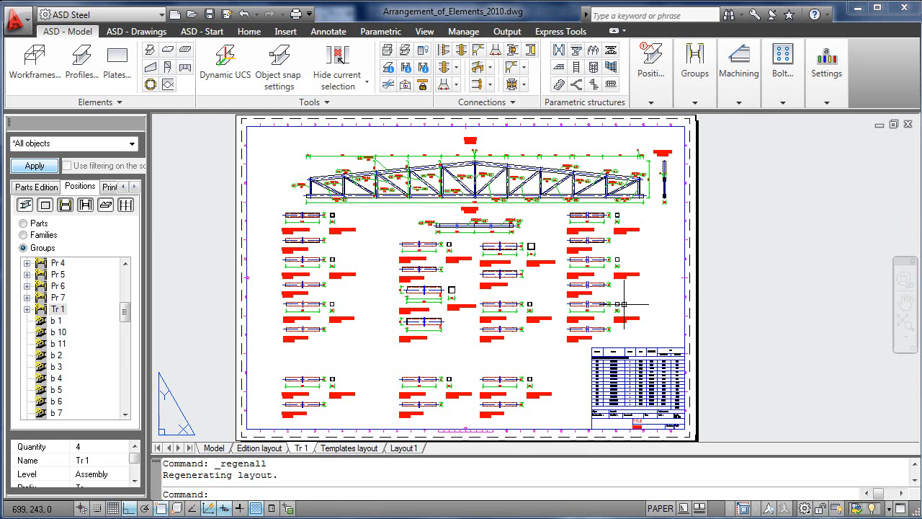
pyautogui.scroll(5, 454, 175)
pyautogui.scroll(4, 454, 174)
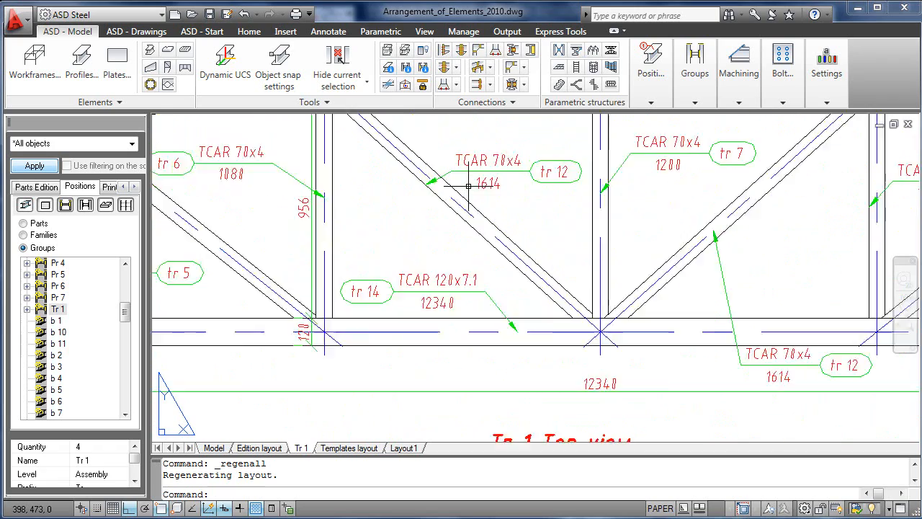
pyautogui.moveTo(469, 190); pyautogui.dragTo(725, 314, button='middle')
pyautogui.moveTo(371, 273); pyautogui.dragTo(874, 279, button='middle')
pyautogui.scroll(-2, 708, 271)
pyautogui.moveTo(706, 273); pyautogui.dragTo(633, 214, button='middle')
pyautogui.moveTo(735, 238)
pyautogui.mouseDown(button='middle')
pyautogui.moveTo(601, 276)
pyautogui.moveTo(401, 276)
pyautogui.mouseUp(button='middle')
pyautogui.moveTo(733, 300); pyautogui.dragTo(172, 210, button='middle')
# Examine the single-part detail views of the truss members below the elevation, across to the parts table
pyautogui.moveTo(591, 385); pyautogui.dragTo(335, 291, button='middle')
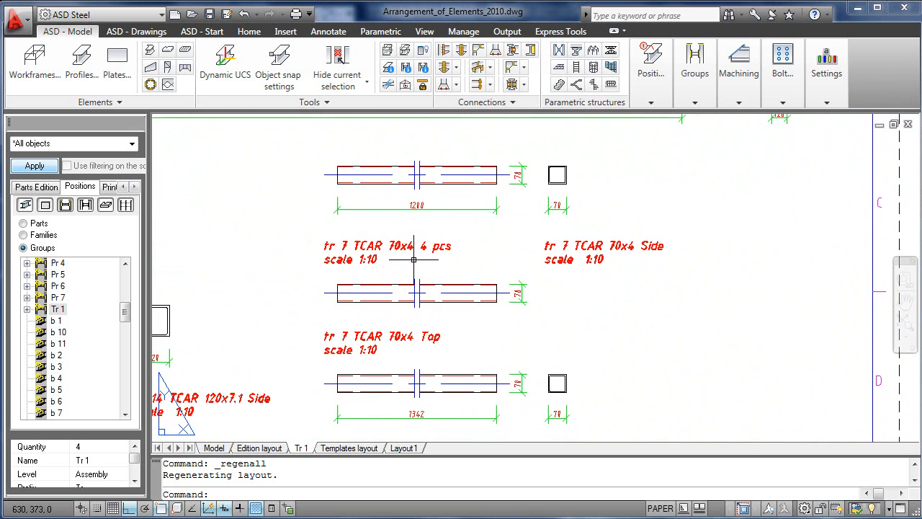
pyautogui.moveTo(591, 296); pyautogui.dragTo(774, 169, button='middle')
pyautogui.moveTo(385, 183); pyautogui.dragTo(684, 221, button='middle')
pyautogui.moveTo(328, 274); pyautogui.dragTo(779, 224, button='middle')
pyautogui.moveTo(348, 316); pyautogui.dragTo(663, 298, button='middle')
pyautogui.moveTo(577, 229); pyautogui.dragTo(531, 180, button='middle')
pyautogui.moveTo(607, 265); pyautogui.dragTo(305, 171, button='middle')
pyautogui.moveTo(704, 315); pyautogui.dragTo(270, 231, button='middle')
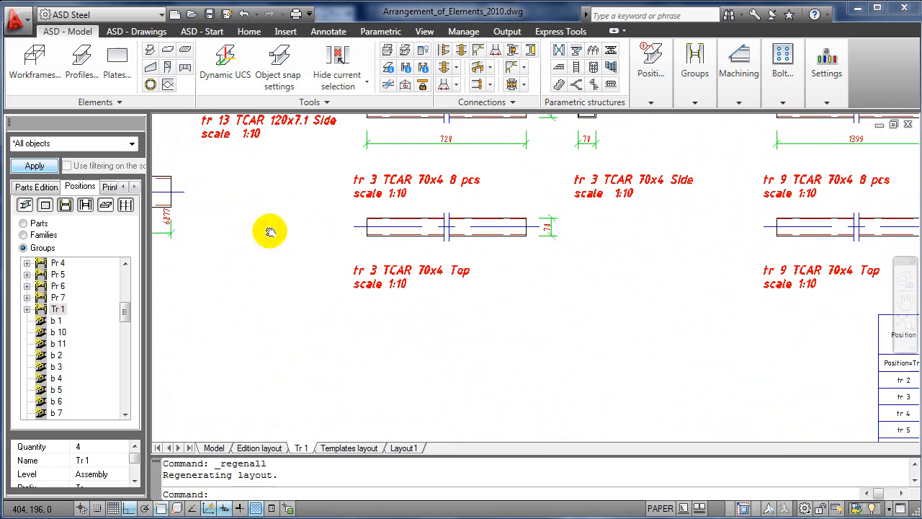
pyautogui.scroll(-1, 680, 315)
pyautogui.moveTo(633, 315); pyautogui.dragTo(375, 155, button='middle')
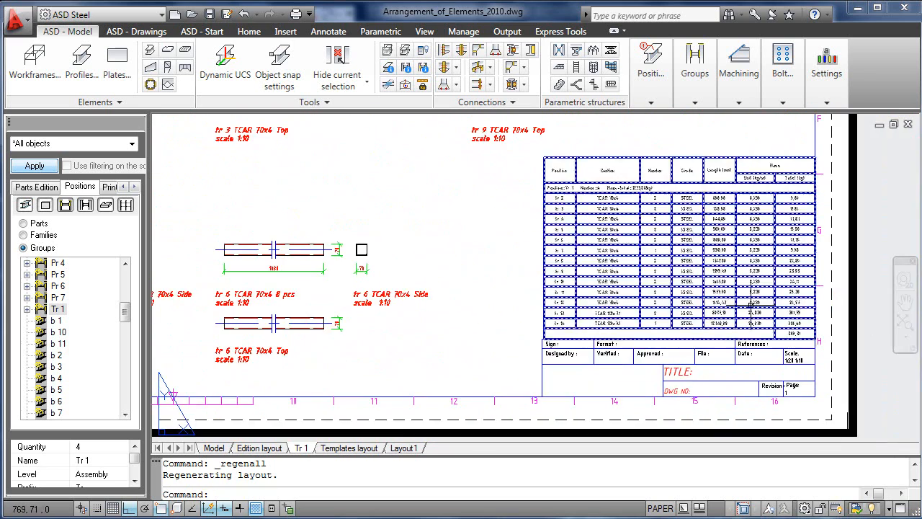
# Read the bill of materials and title block on the Tr 1 sheet, and return to an overview of the drawing
pyautogui.moveTo(751, 306); pyautogui.dragTo(589, 309, button='middle')
pyautogui.scroll(5, 589, 309)
pyautogui.moveTo(562, 240); pyautogui.dragTo(791, 499, button='middle')
pyautogui.moveTo(591, 307); pyautogui.dragTo(490, 212, button='middle')
pyautogui.scroll(-2, 519, 286)
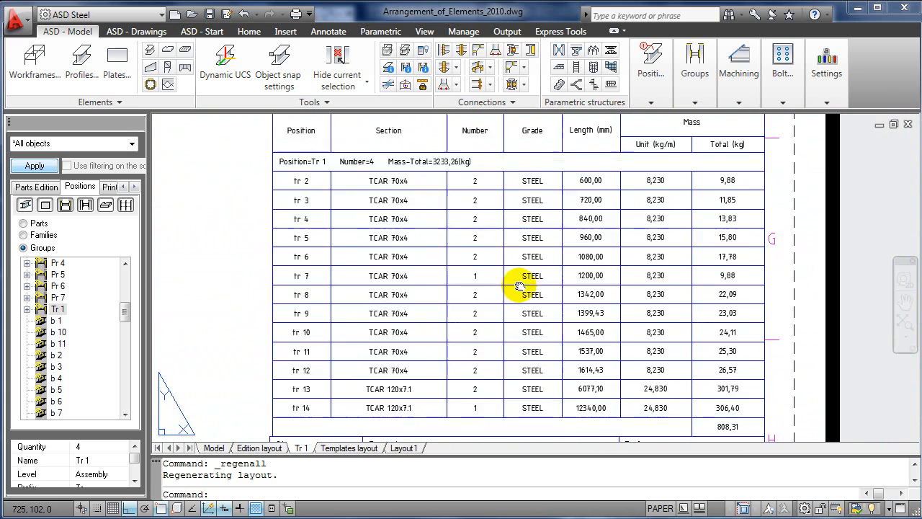
pyautogui.moveTo(520, 286); pyautogui.dragTo(582, 208, button='middle')
pyautogui.scroll(-1, 582, 204)
pyautogui.moveTo(545, 262); pyautogui.dragTo(645, 247, button='middle')
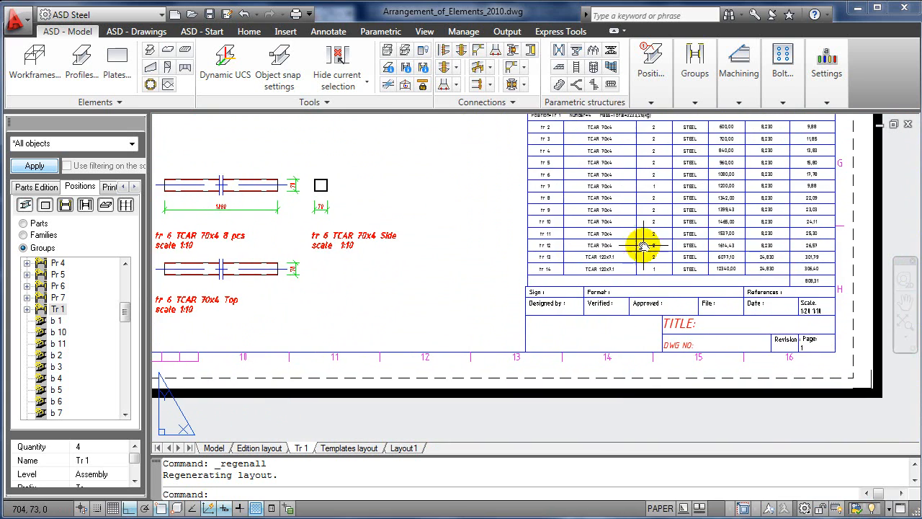
pyautogui.moveTo(439, 221); pyautogui.dragTo(449, 279, button='middle')
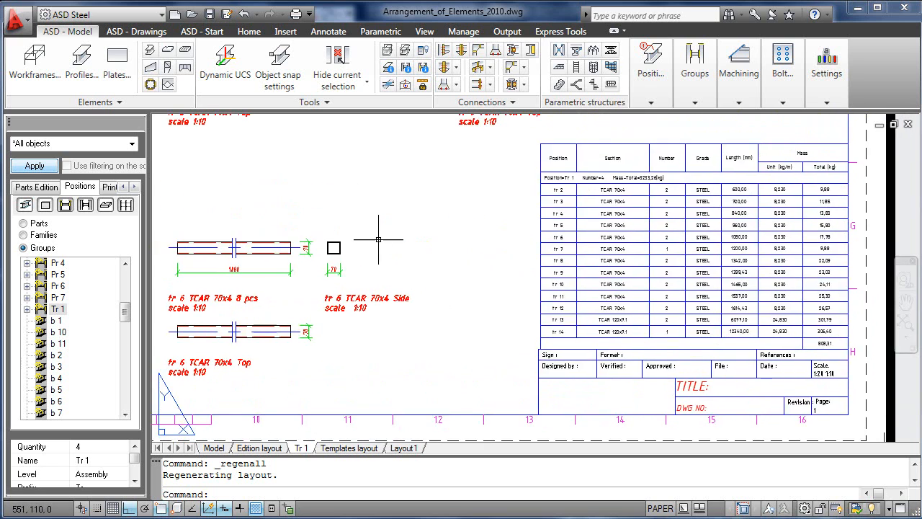
pyautogui.scroll(-5, 379, 240)
pyautogui.scroll(3, 418, 263)
pyautogui.moveTo(438, 254); pyautogui.dragTo(523, 273, button='middle')
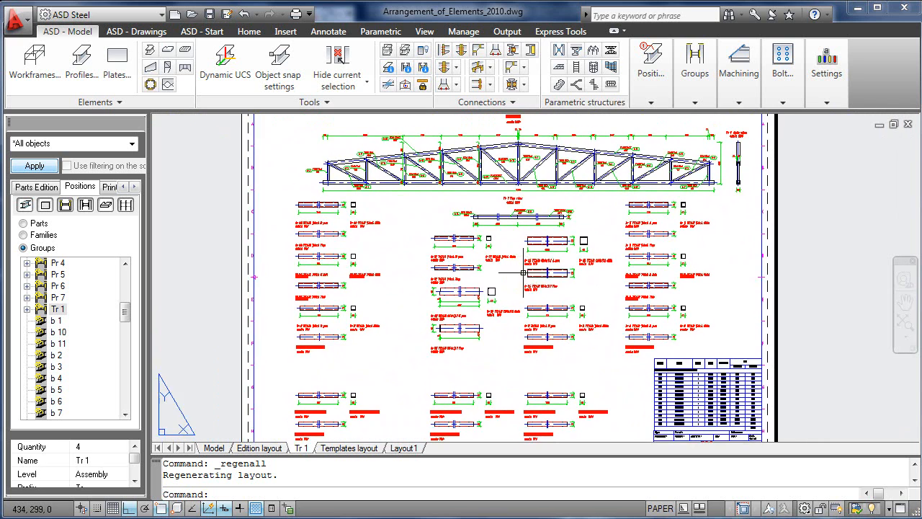